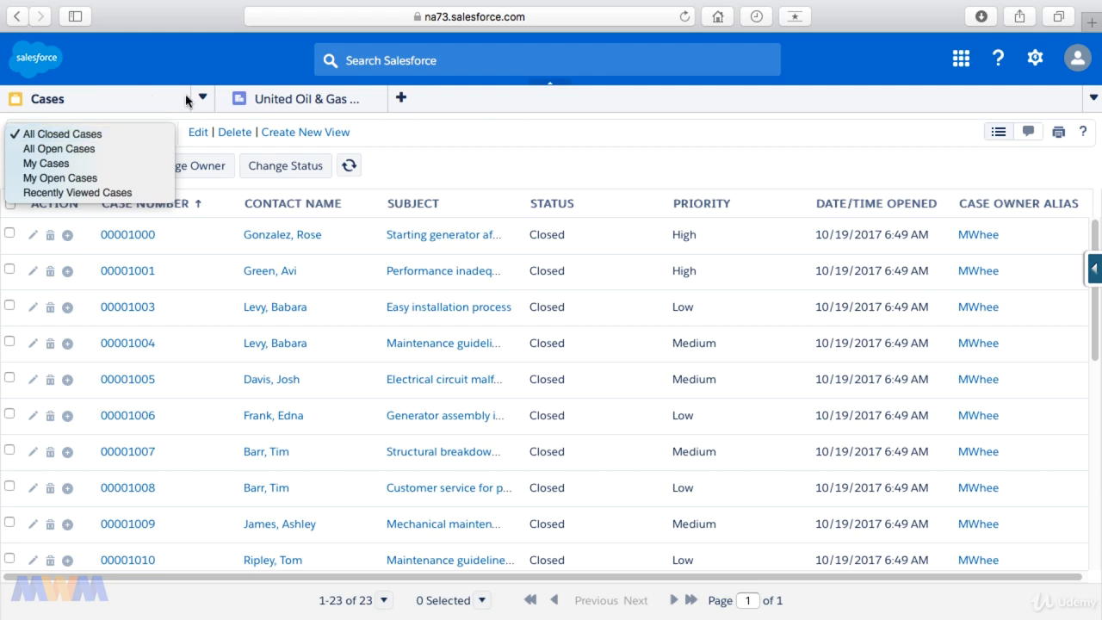
Switch the case list to the All Open Cases view
left_click(99, 154)
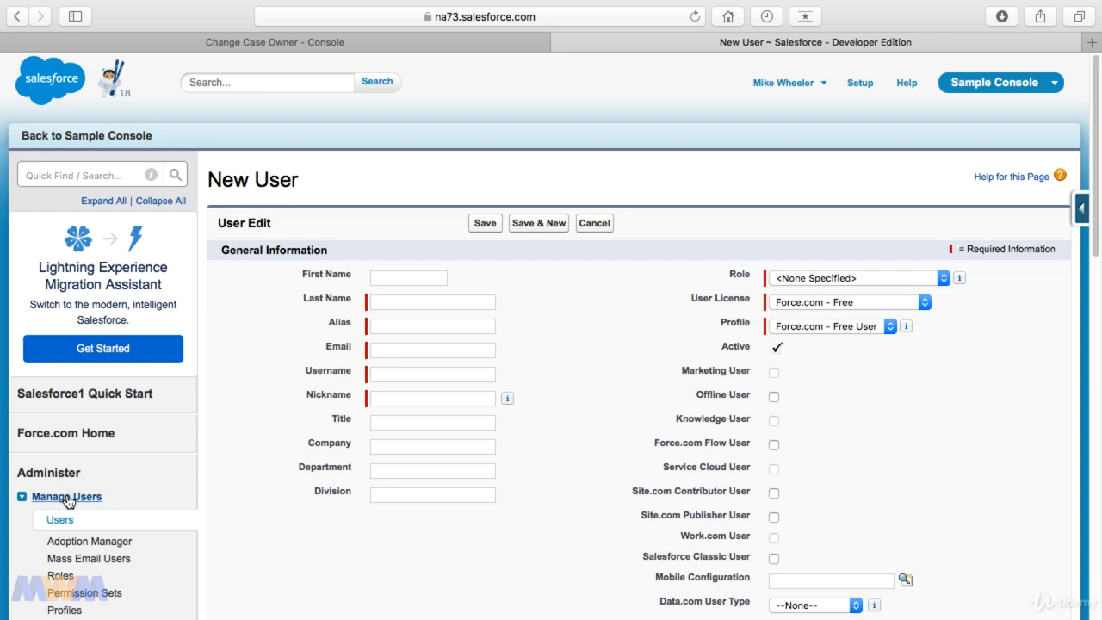
Enter the new user's first and last name and accept the suggested alias
left_click(412, 280)
type("John")
key("Tab")
type("Doe")
key("Tab")
key("Tab")
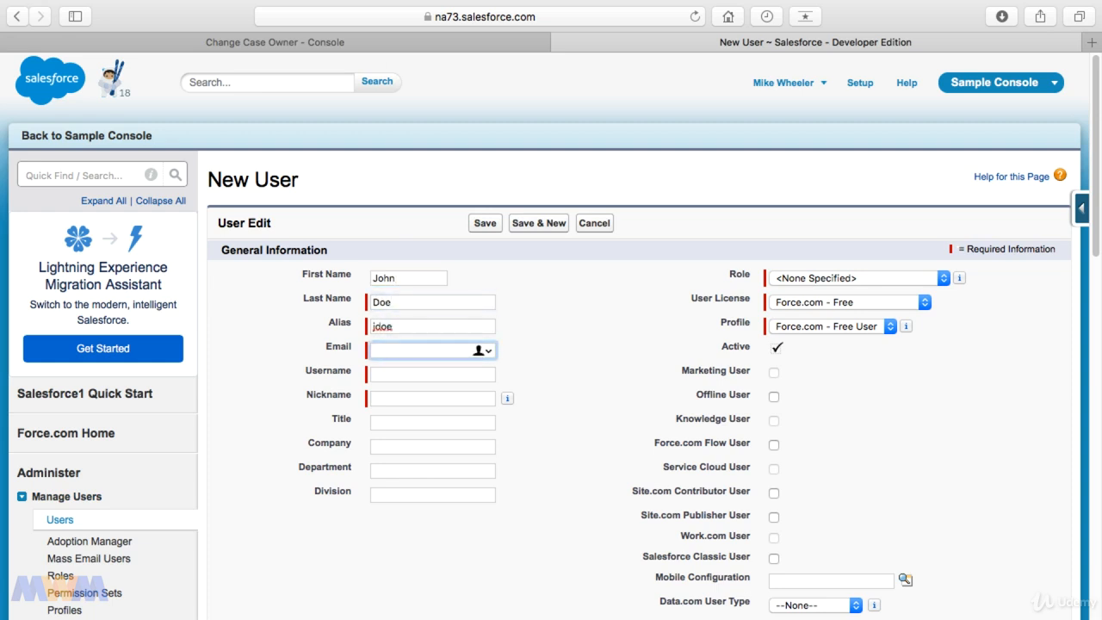
Enter the new user's email address and append ".adfadf" to the suggested username
type("johndoe")
type("@fakeemail.com")
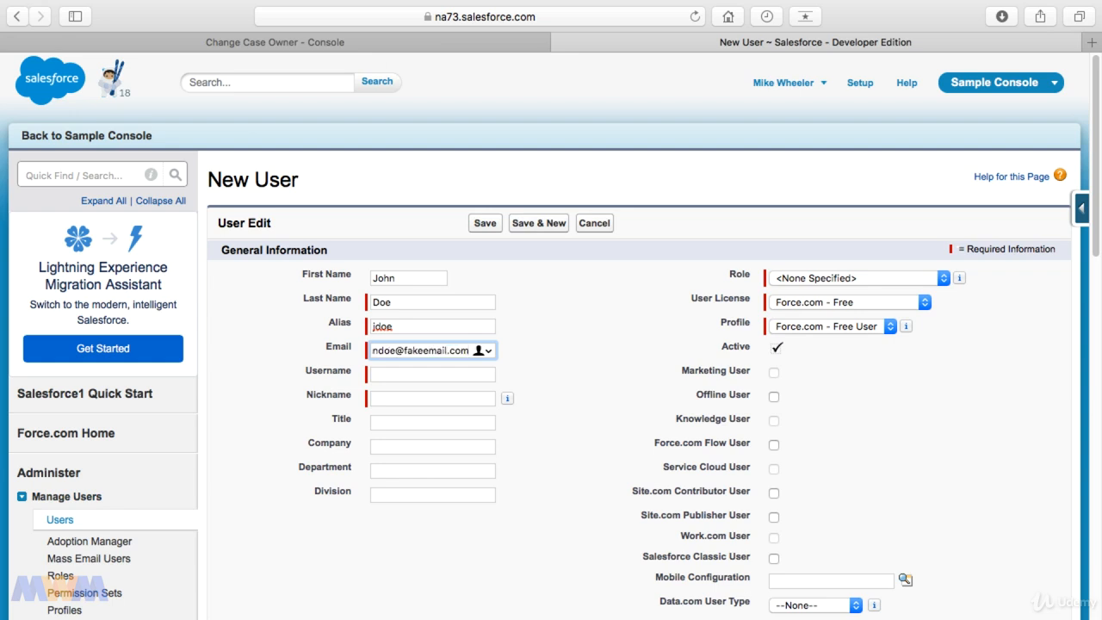
key("Tab")
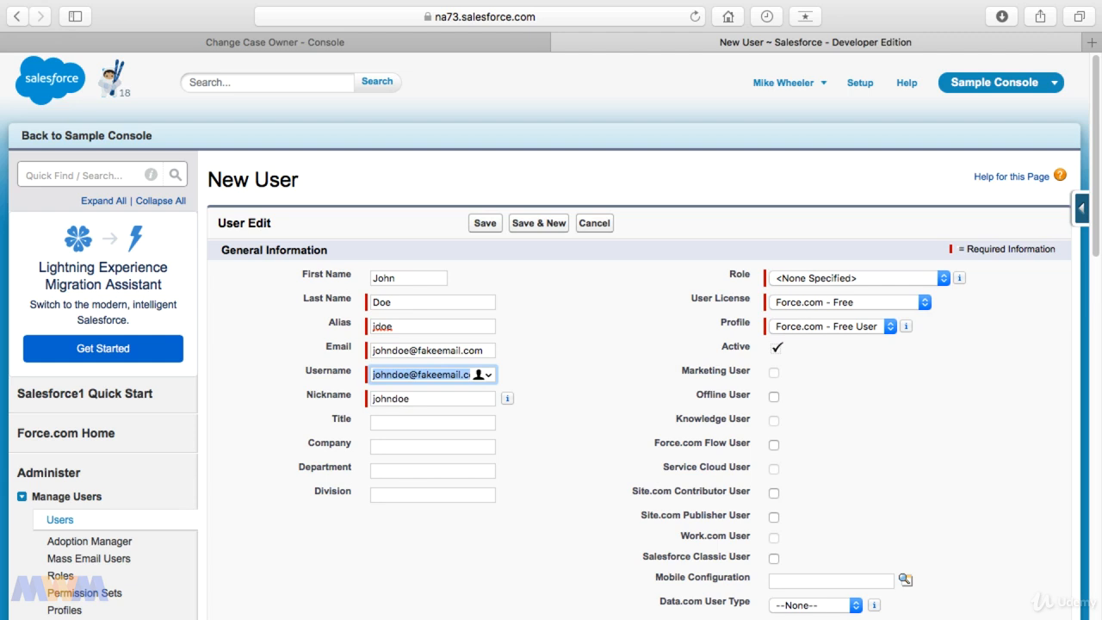
key("Right")
type(".adfadf")
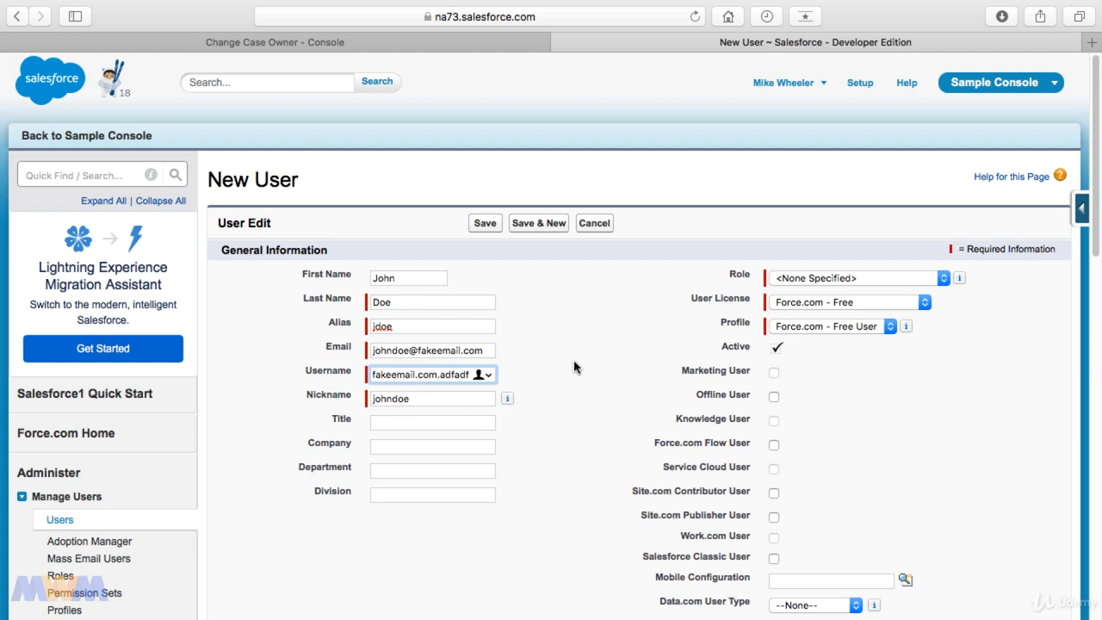
Give the new user the VP, Marketing role and the Salesforce user license
left_click(797, 278)
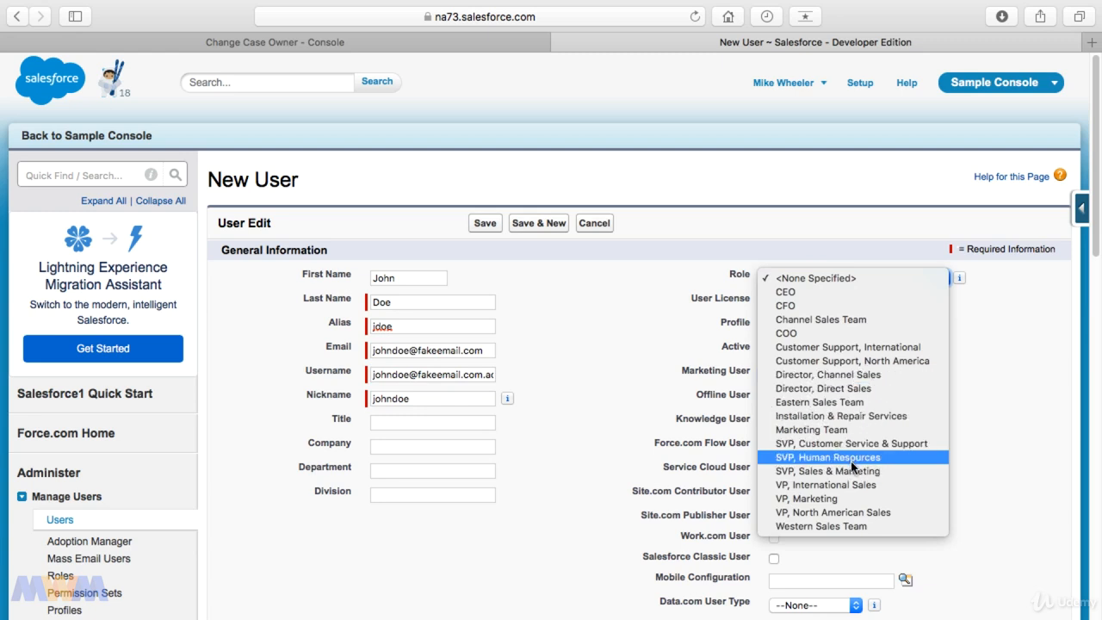
left_click(841, 497)
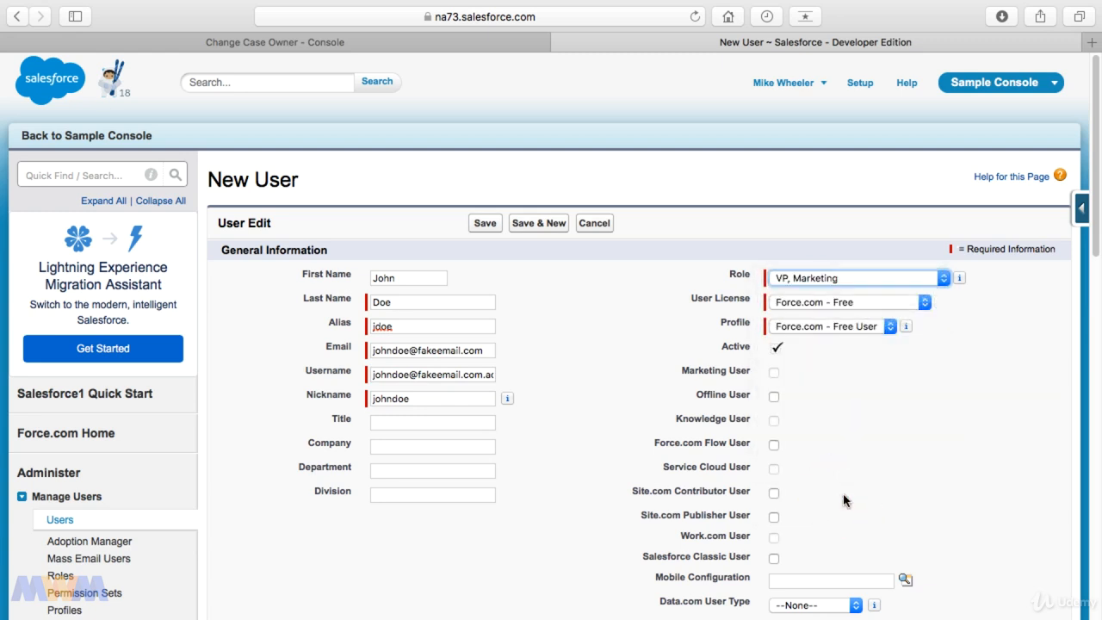
left_click(880, 314)
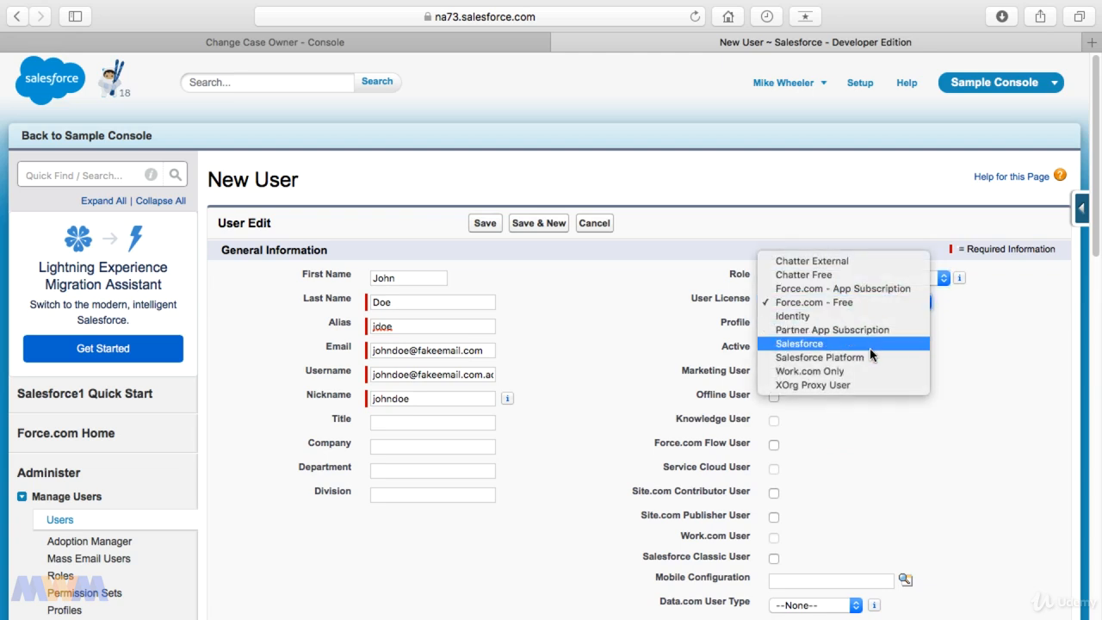
left_click(868, 345)
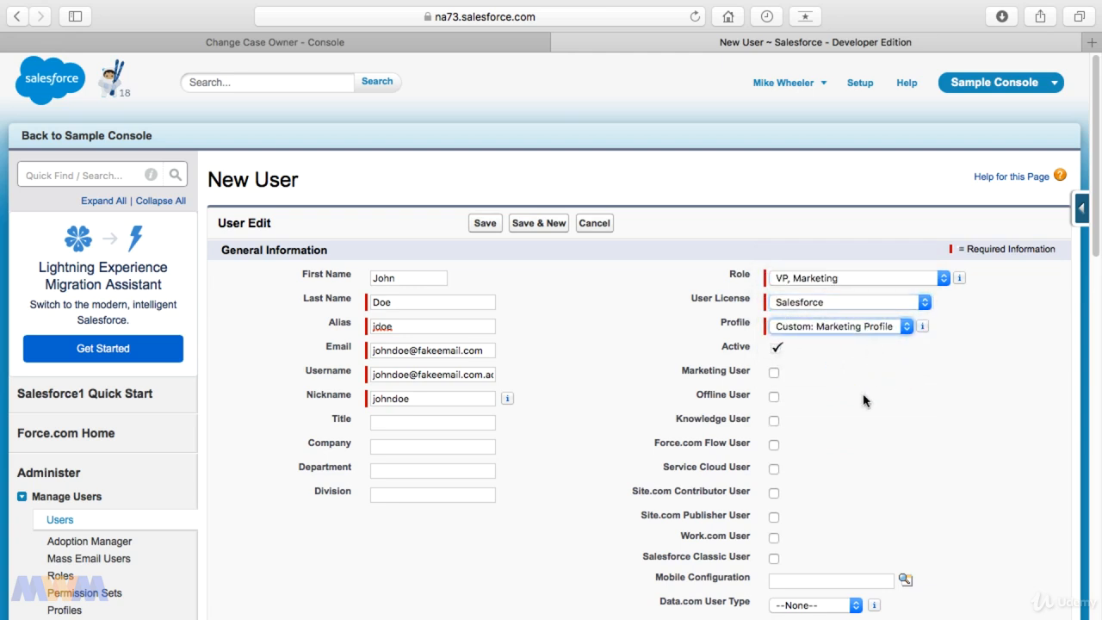
left_click(864, 309)
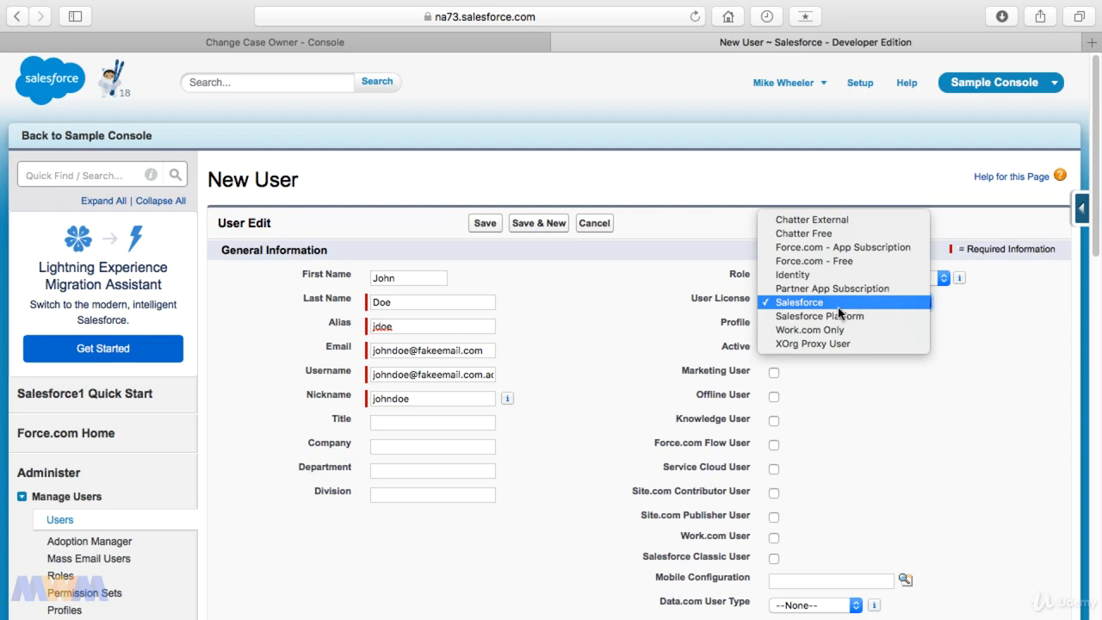
left_click(879, 305)
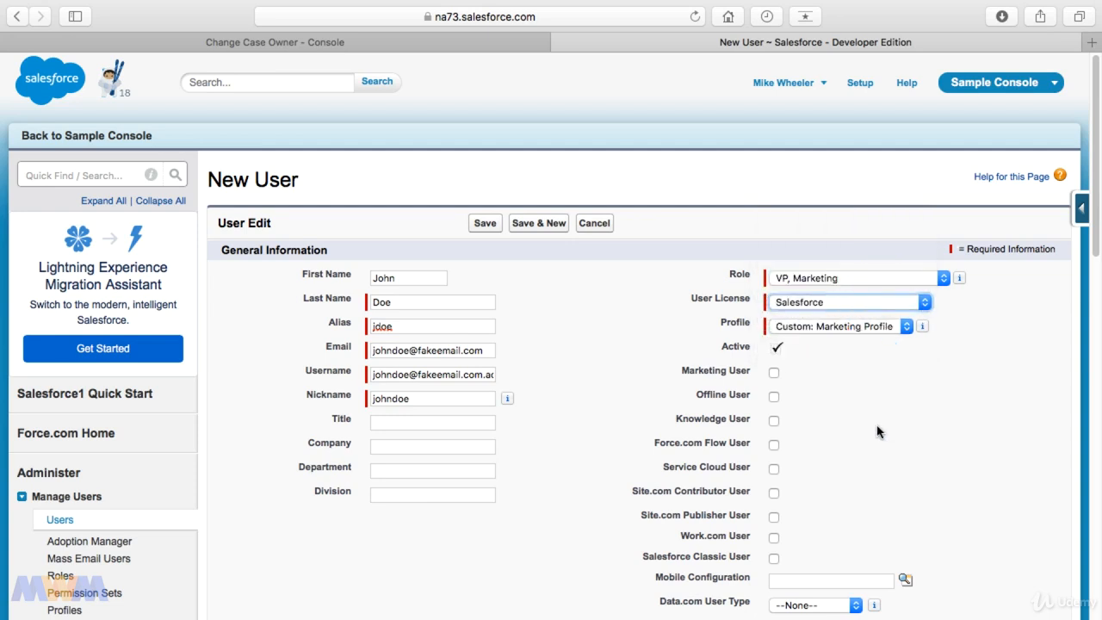
left_click(862, 468)
Enable the Knowledge User, Force.com Flow User and Service Cloud User options for the new user
scroll(860, 467, "down", 2)
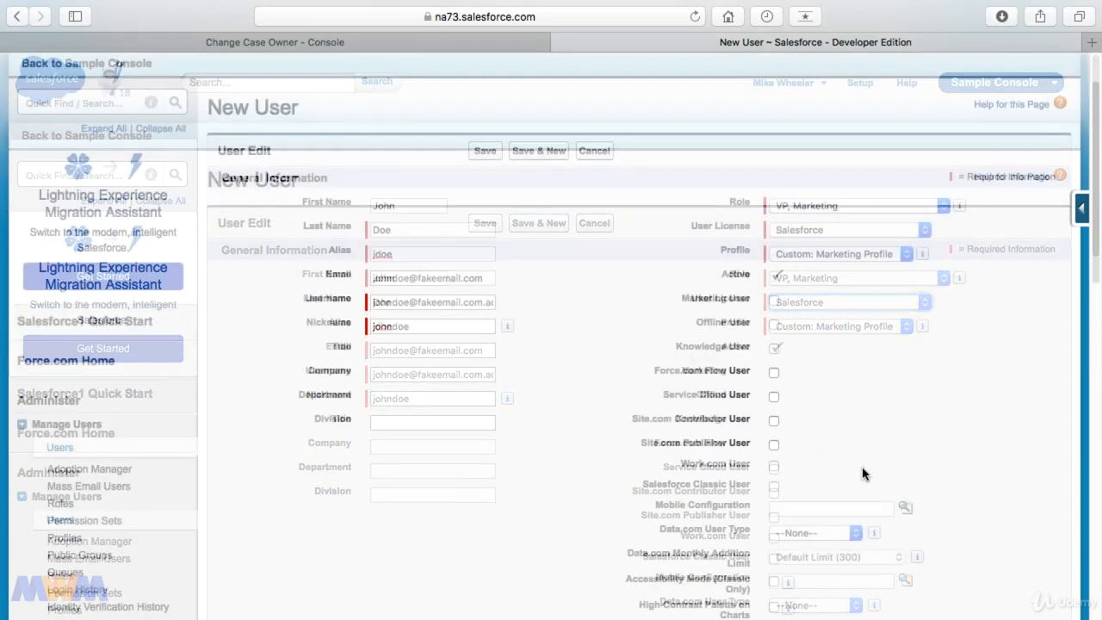
left_click(775, 350)
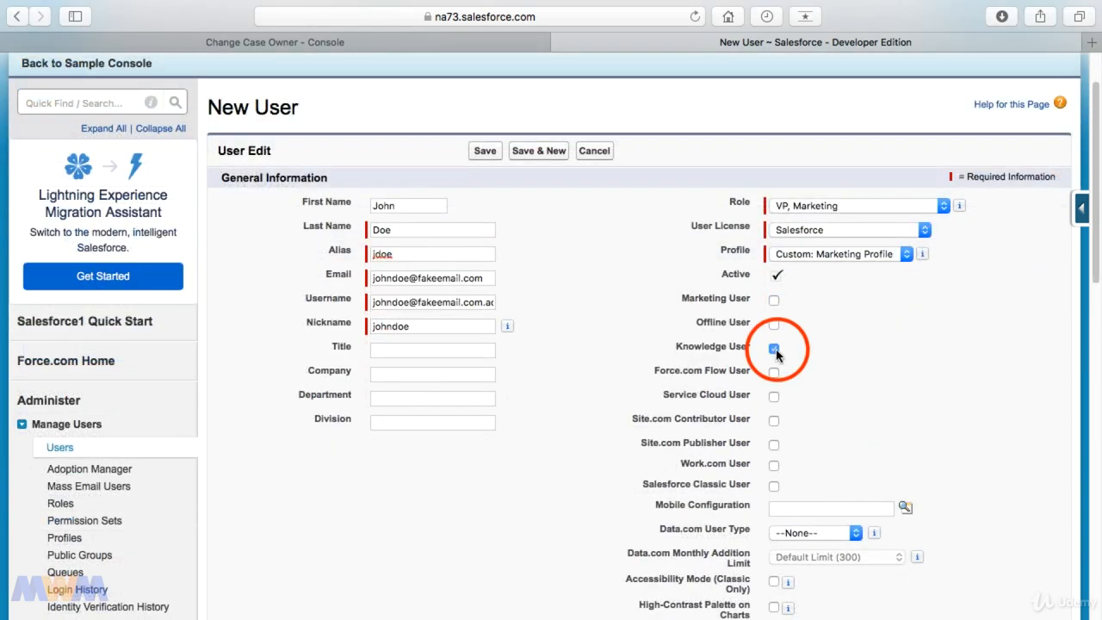
left_click(773, 373)
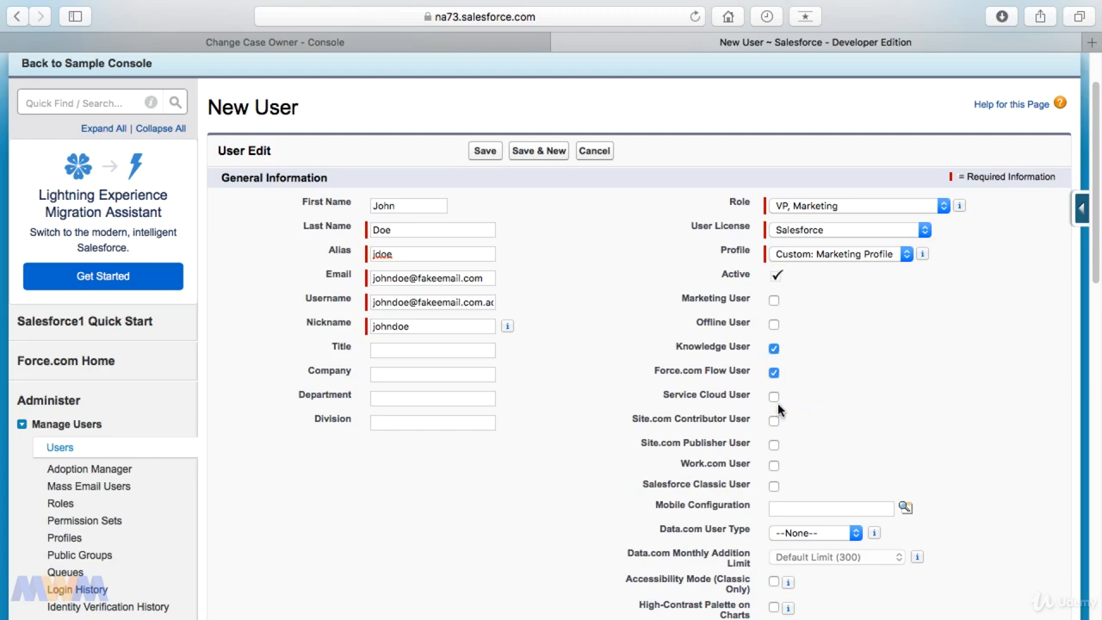
left_click(774, 397)
Set the new user's time zone to (GMT-05:00) Central Daylight Time (America/Mexico_City) and save the user
scroll(826, 448, "down", 2)
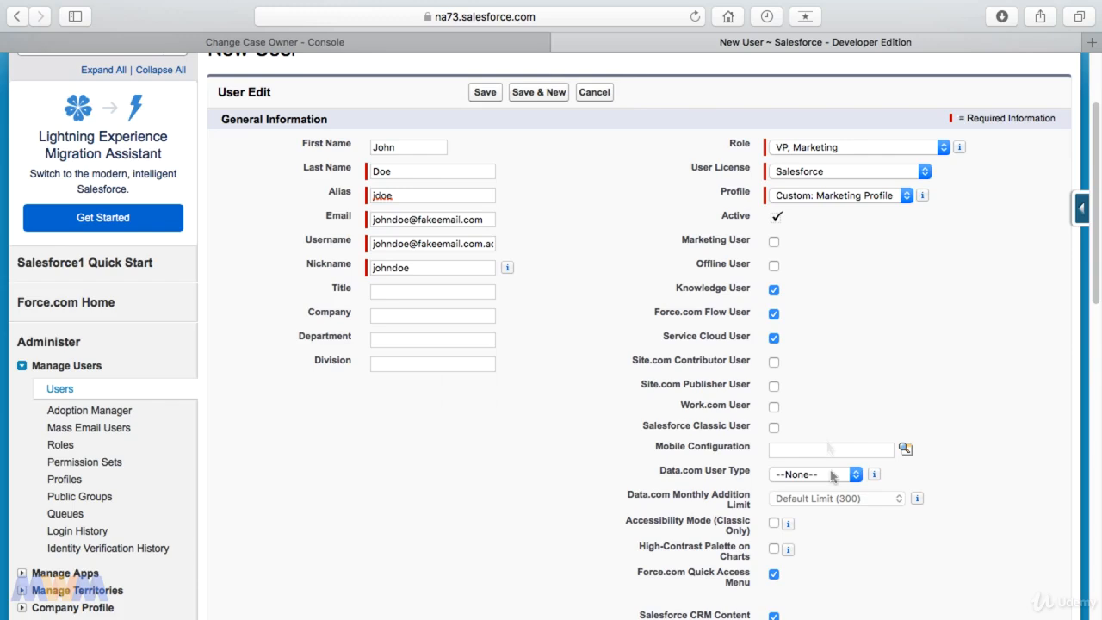
scroll(832, 476, "down", 3)
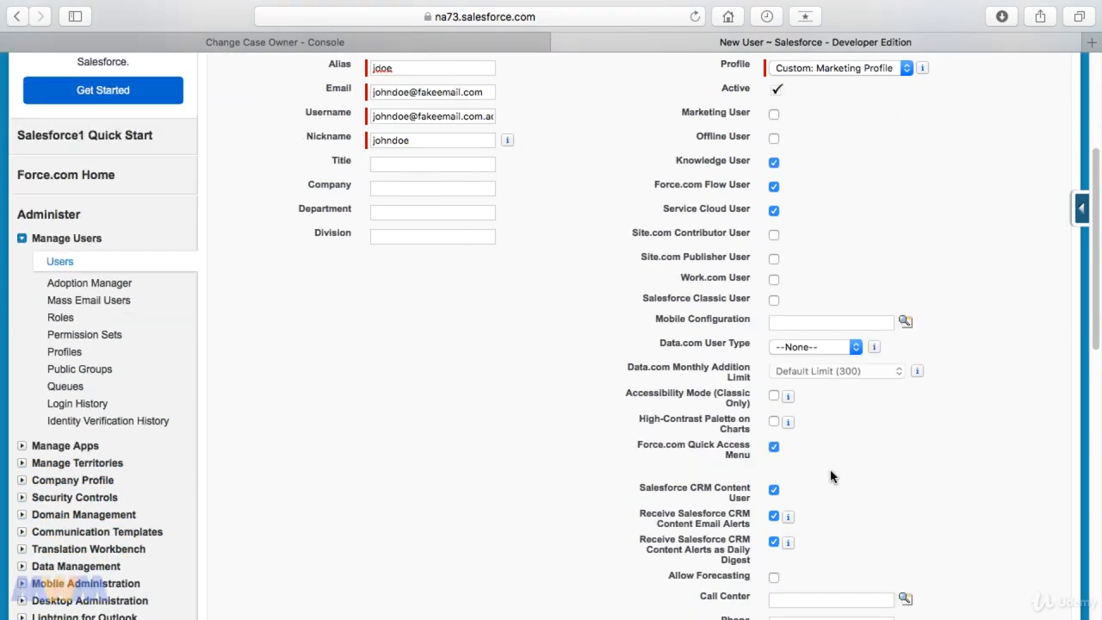
scroll(831, 475, "down", 15)
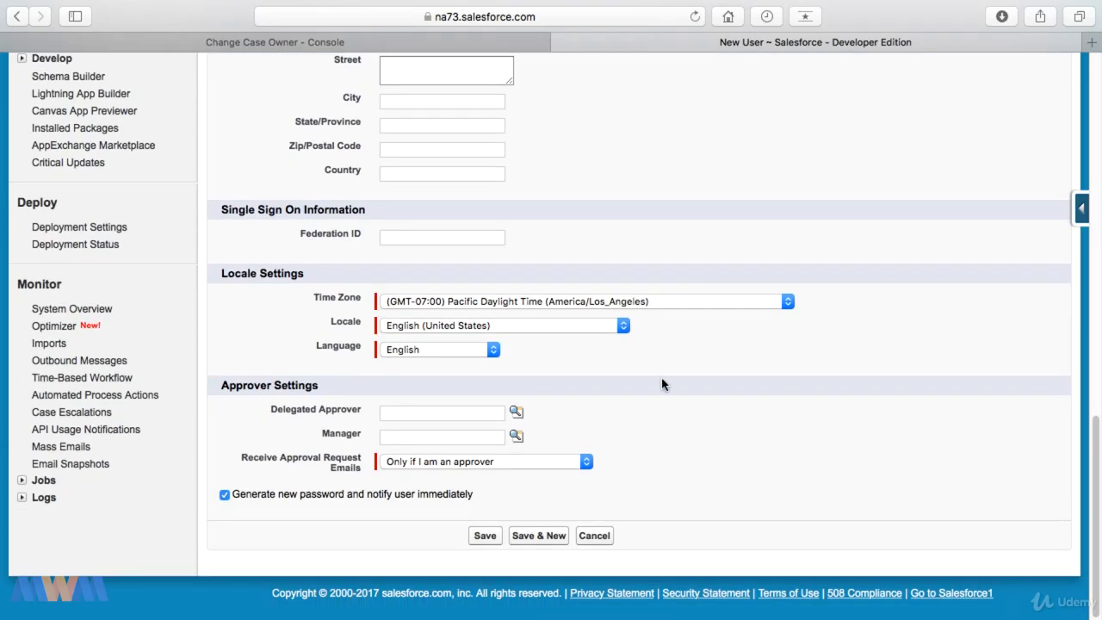
left_click(650, 308)
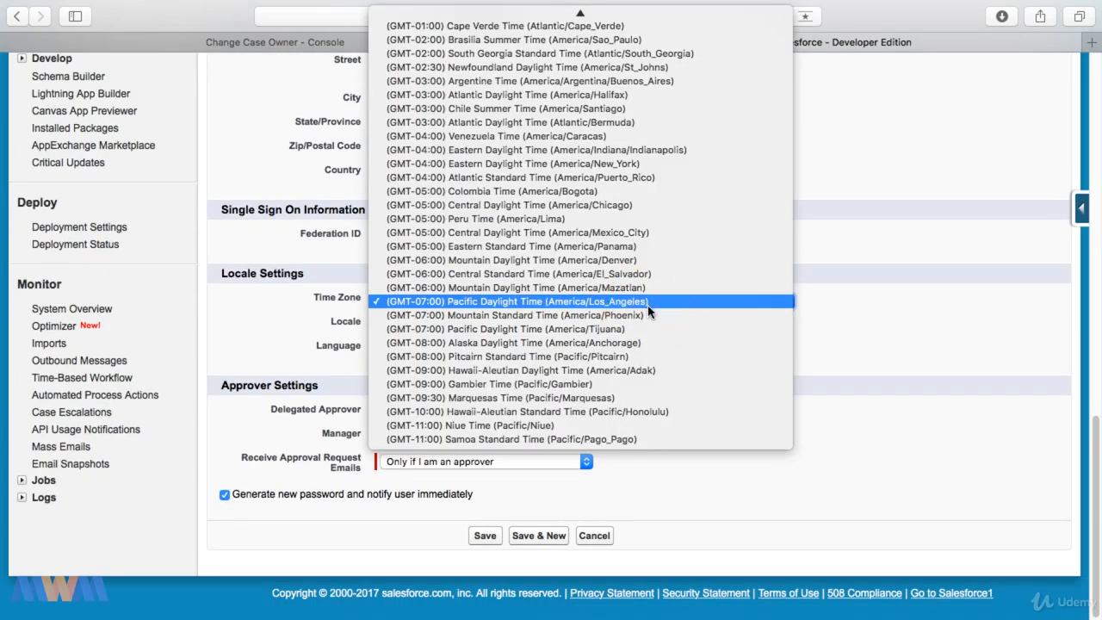
left_click(551, 232)
left_click(485, 535)
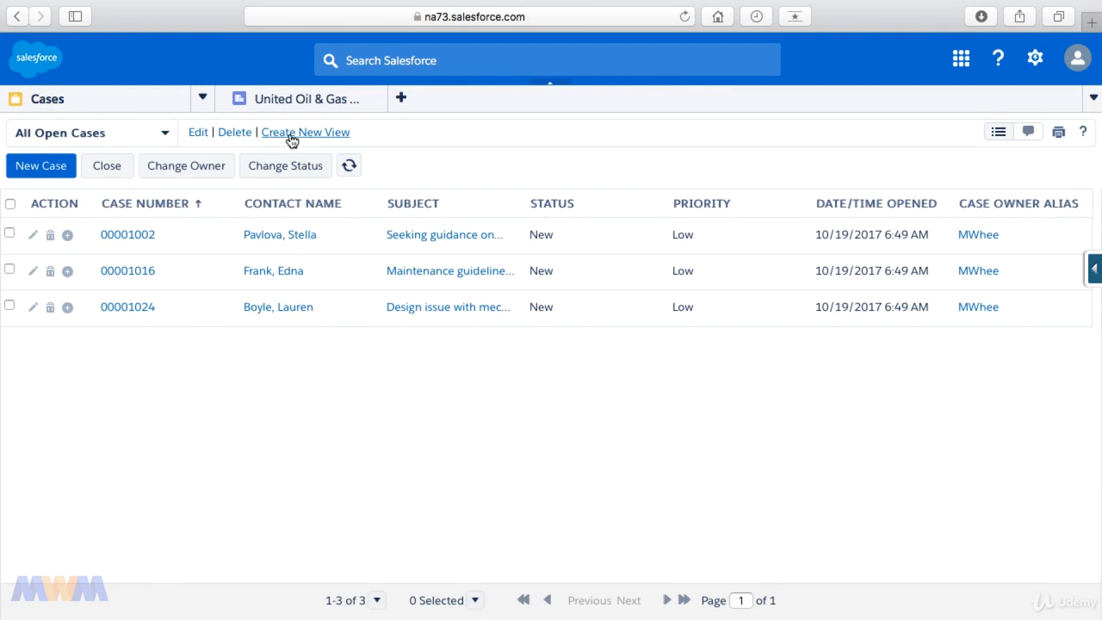
Start creating a new list view for cases
left_click(292, 136)
left_click(223, 250)
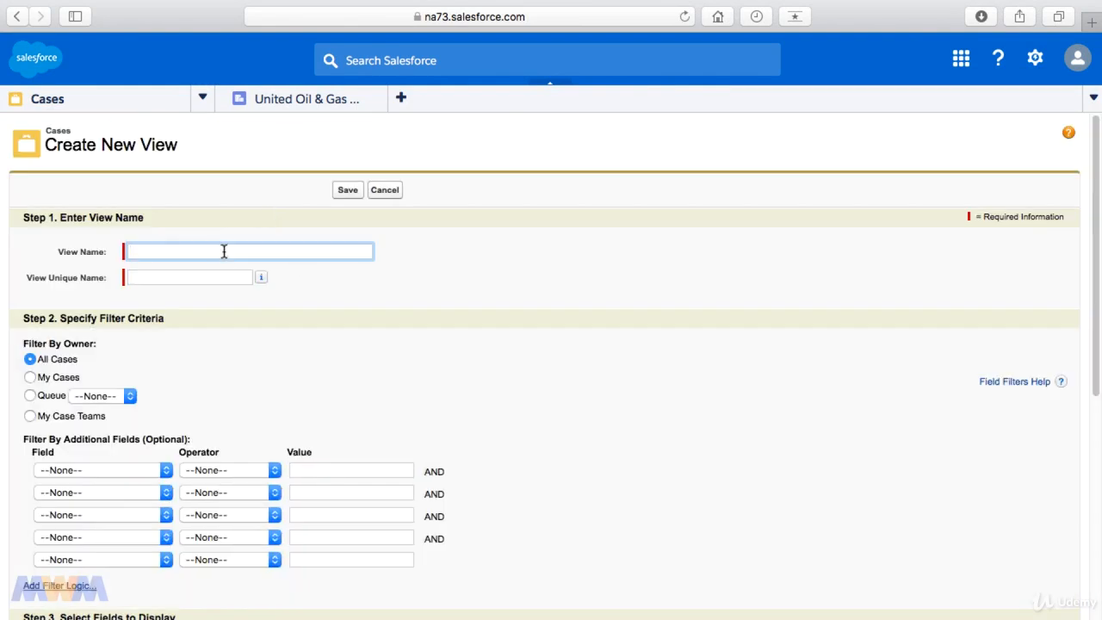
left_click(349, 386)
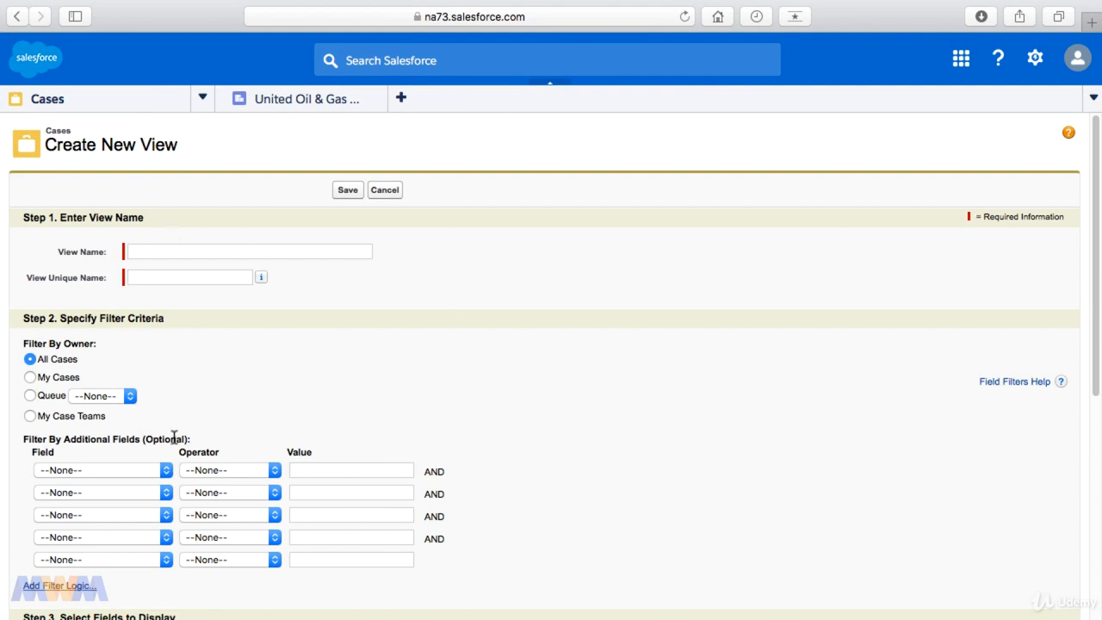
left_click(159, 473)
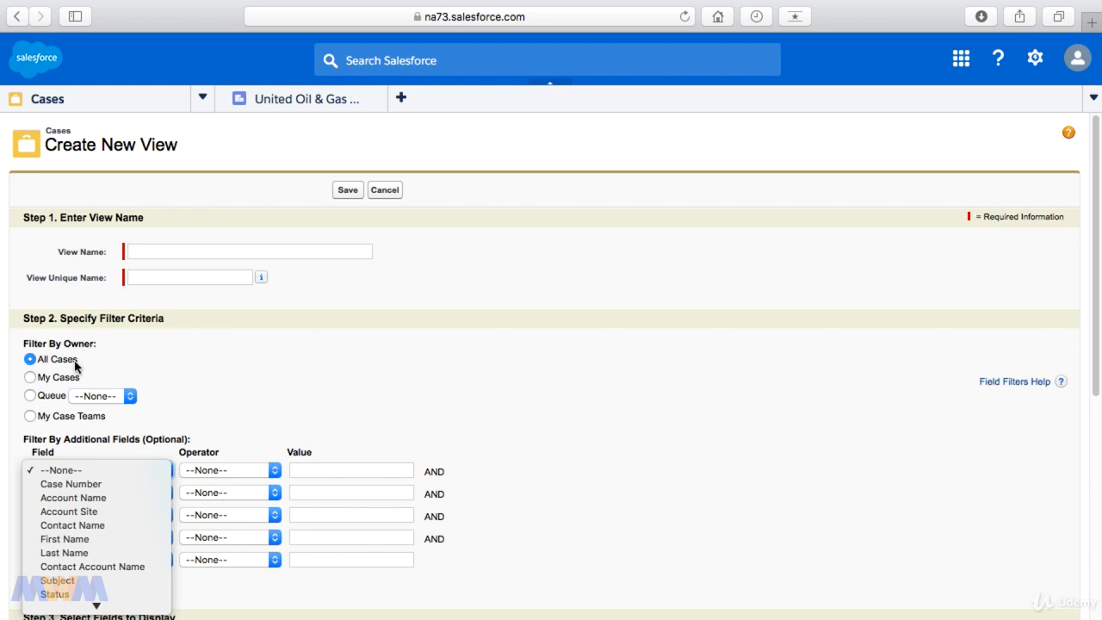
left_click(35, 378)
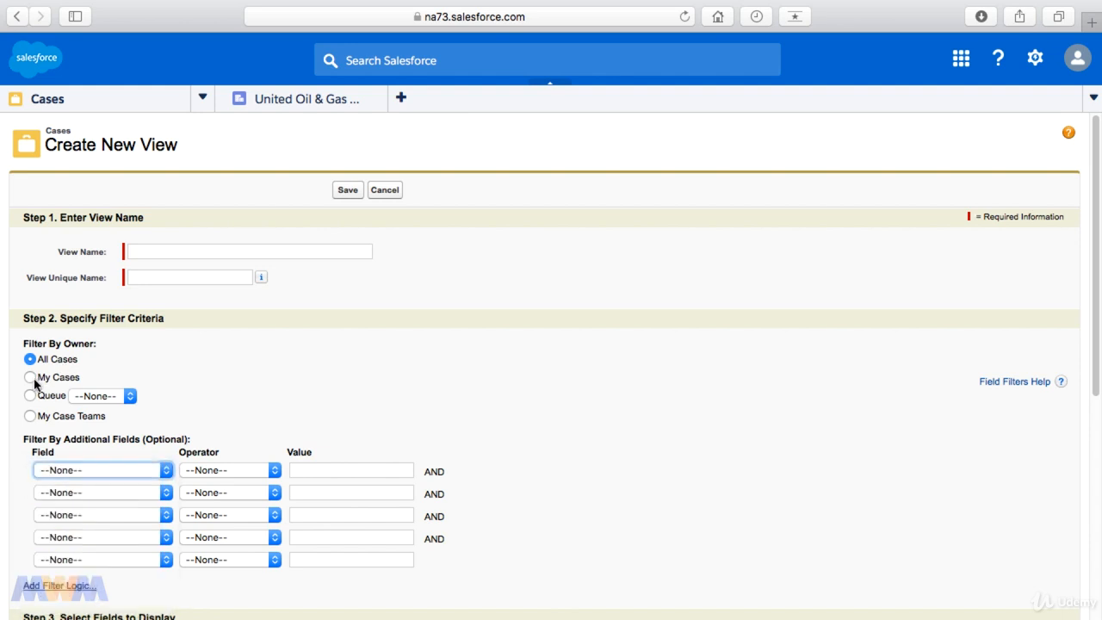
left_click(34, 396)
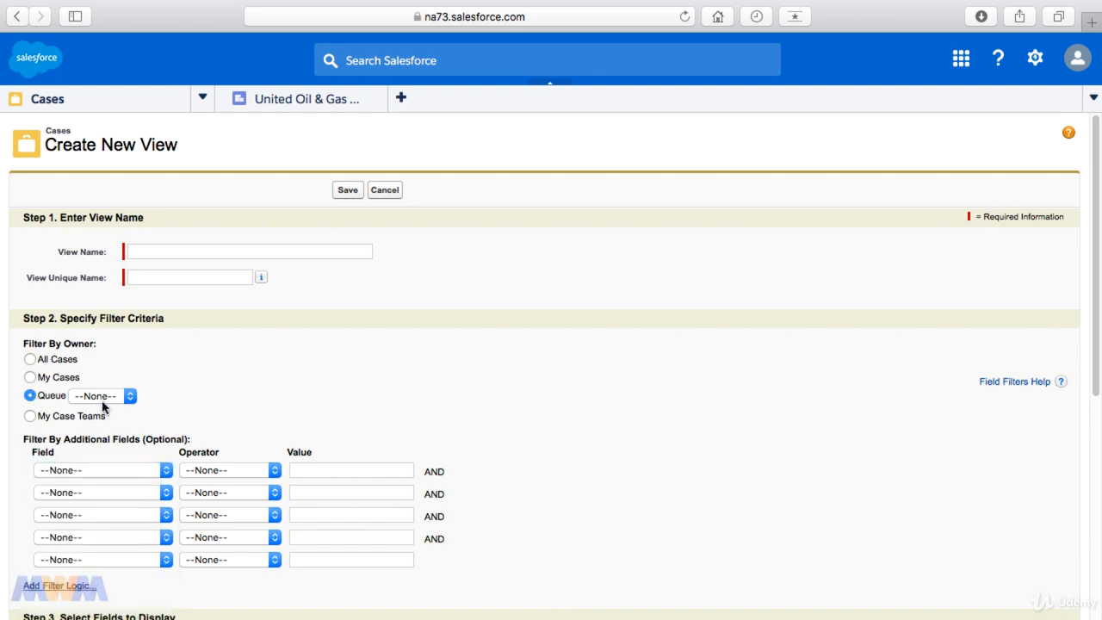
left_click(104, 404)
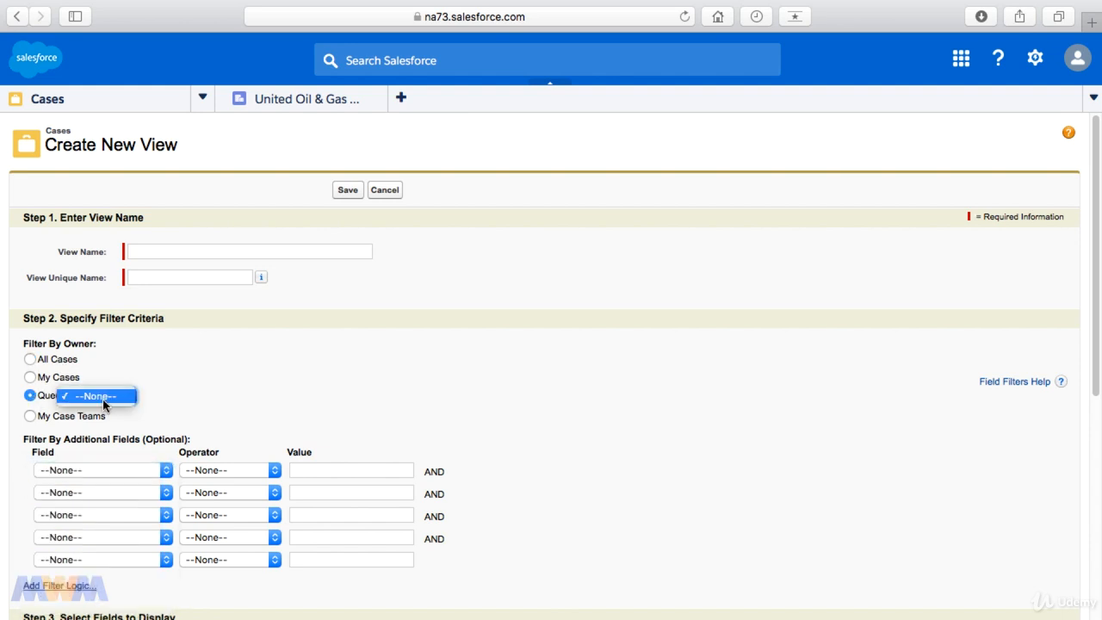
left_click(184, 389)
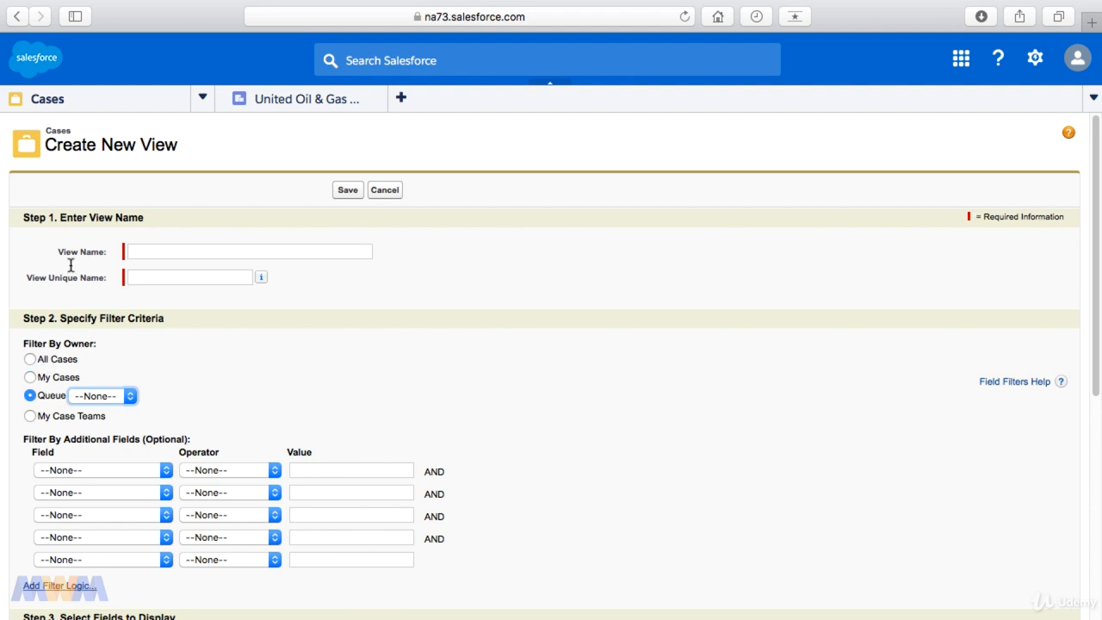
left_click(31, 360)
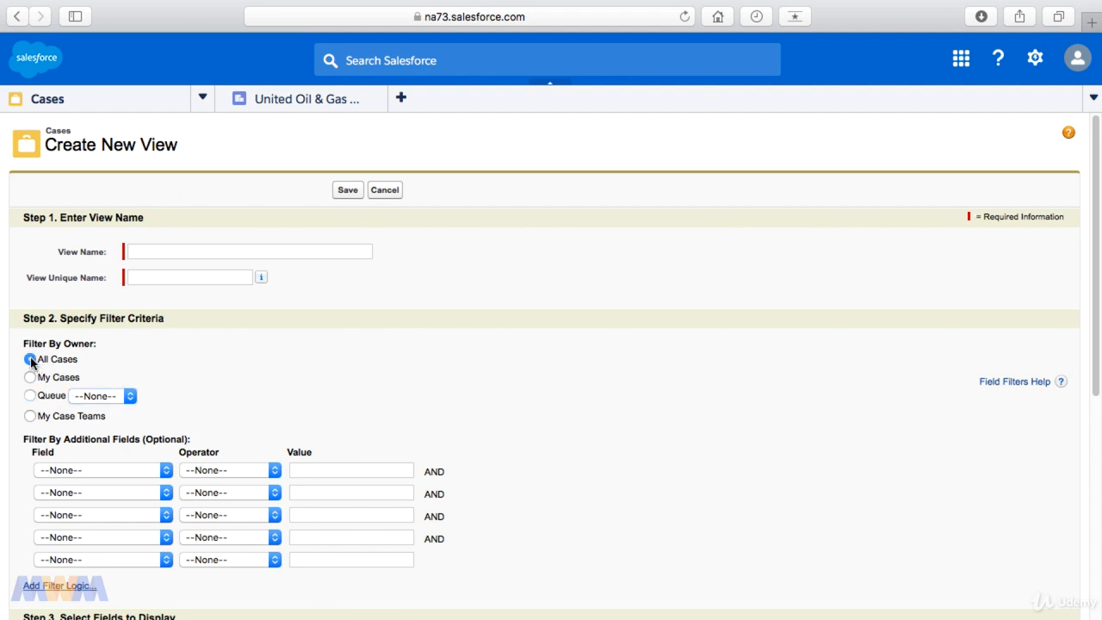
Add a filter to the new case view where Owner Last Name equals the new user's last name
left_click(117, 471)
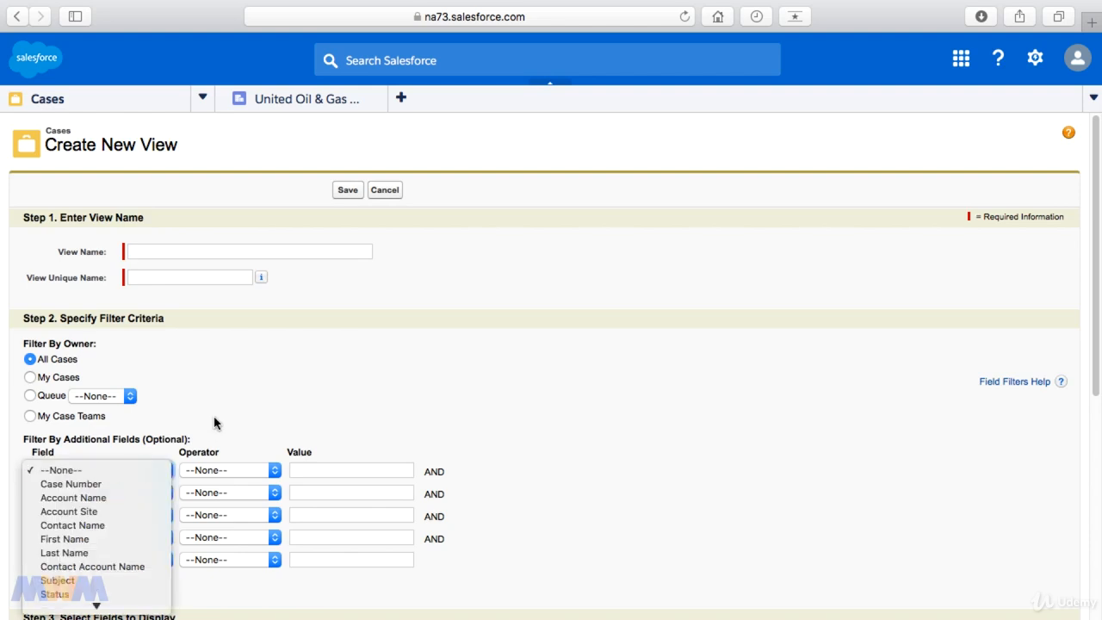
mouse_move(94, 607)
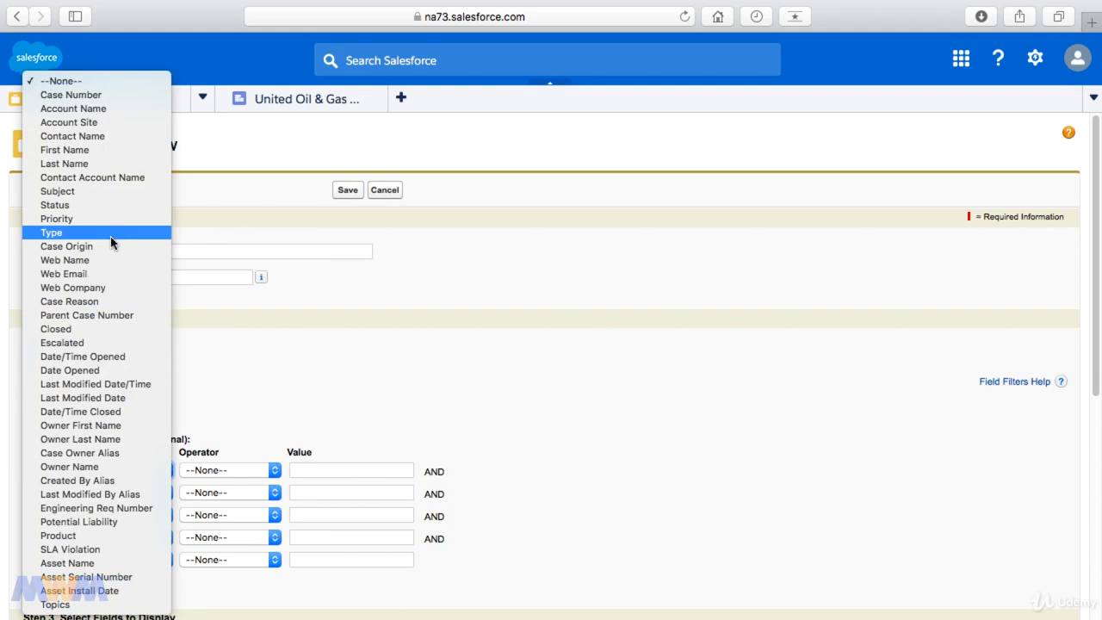
left_click(118, 437)
left_click(310, 470)
type("Doe")
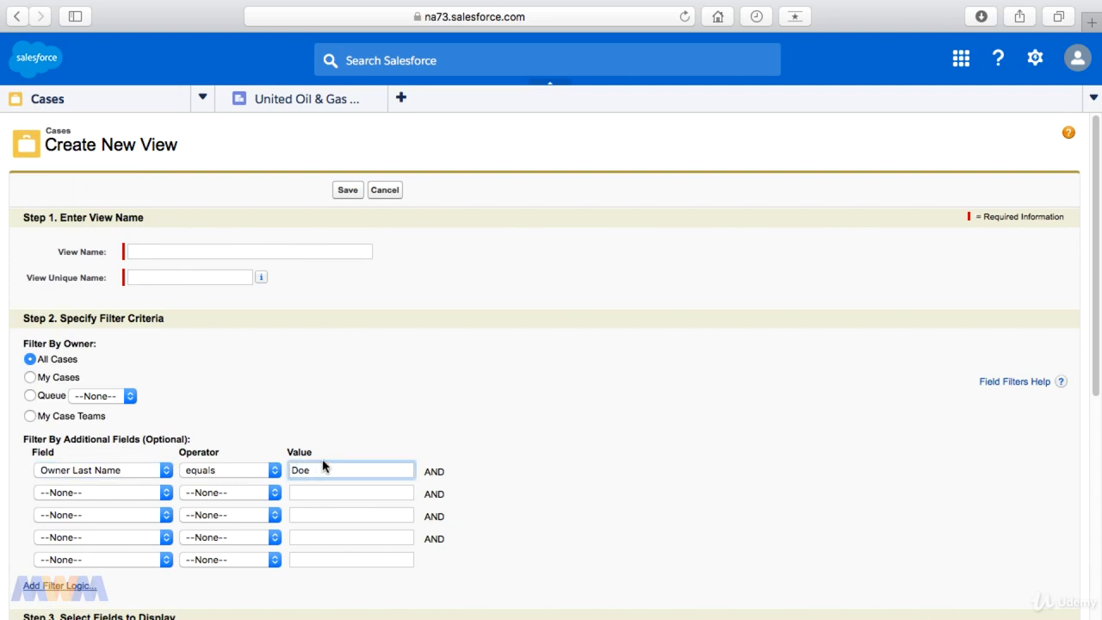
left_click(587, 412)
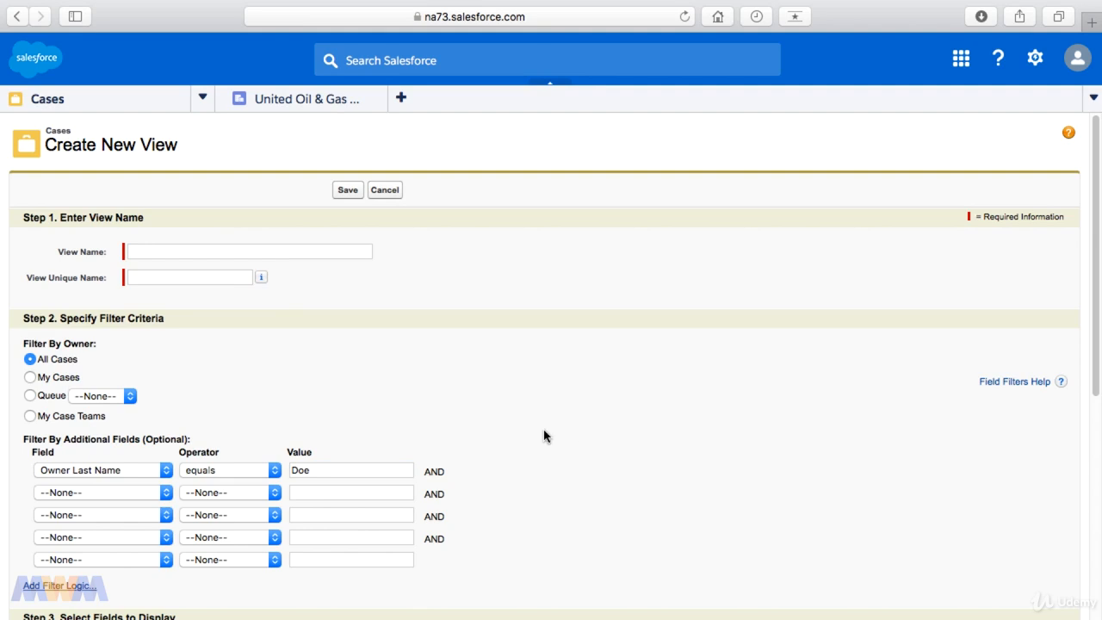
Try the contains operator on the Owner Last Name filter, and return it to equals
left_click(270, 474)
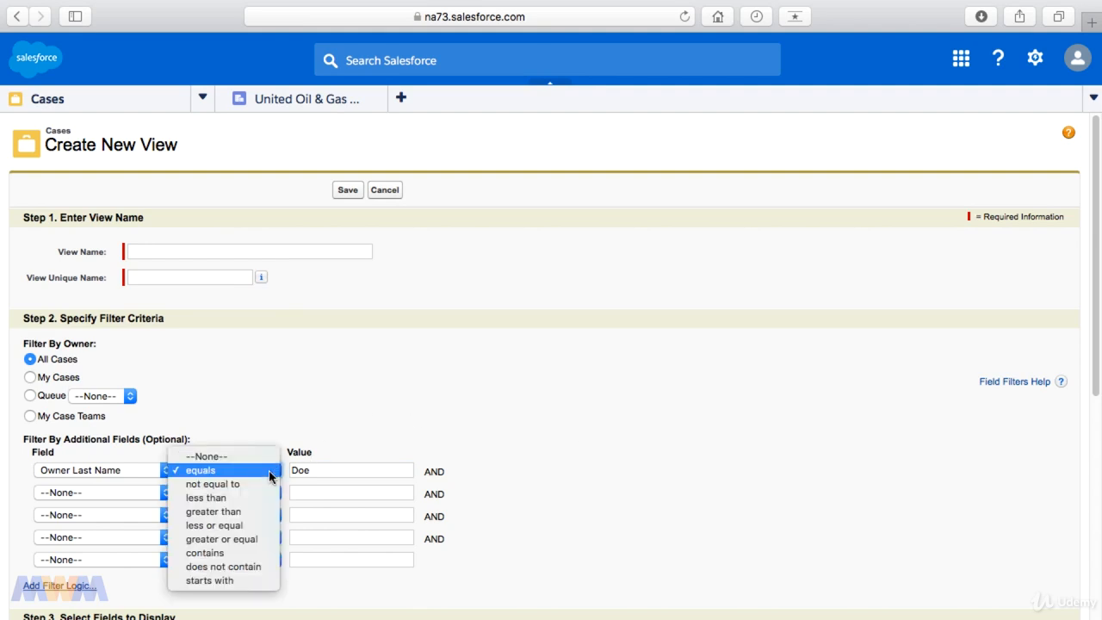
left_click(222, 554)
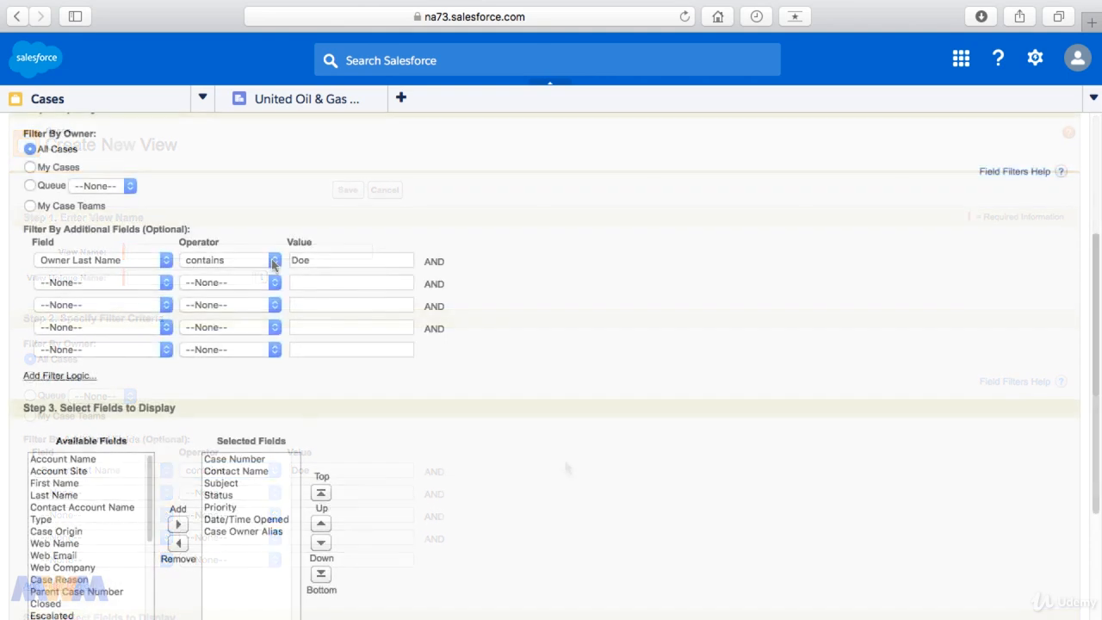
left_click(272, 260)
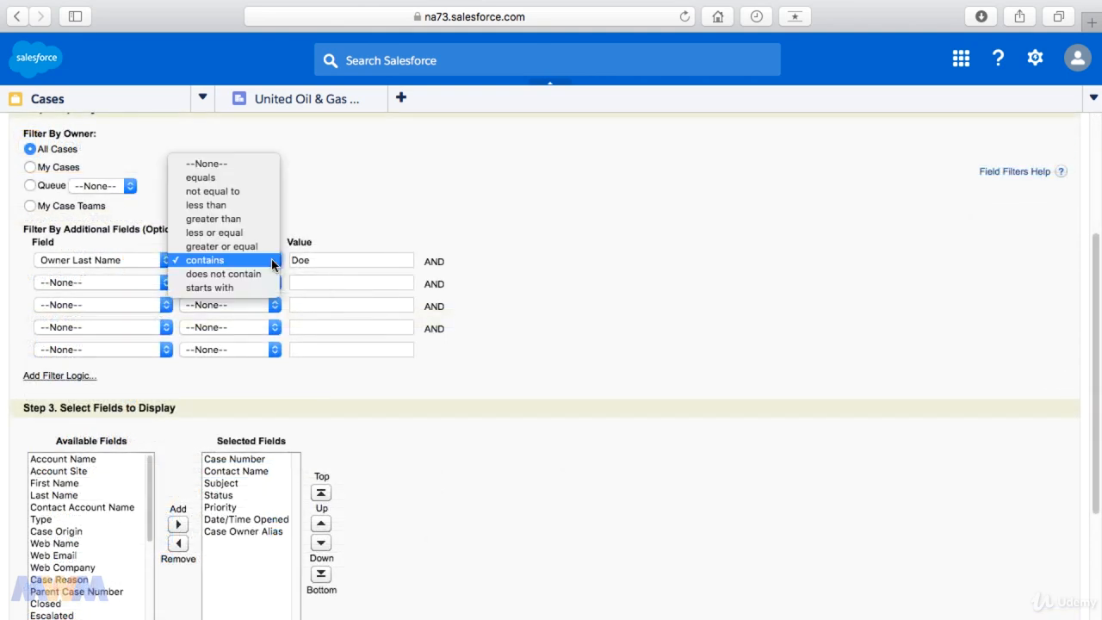
left_click(203, 172)
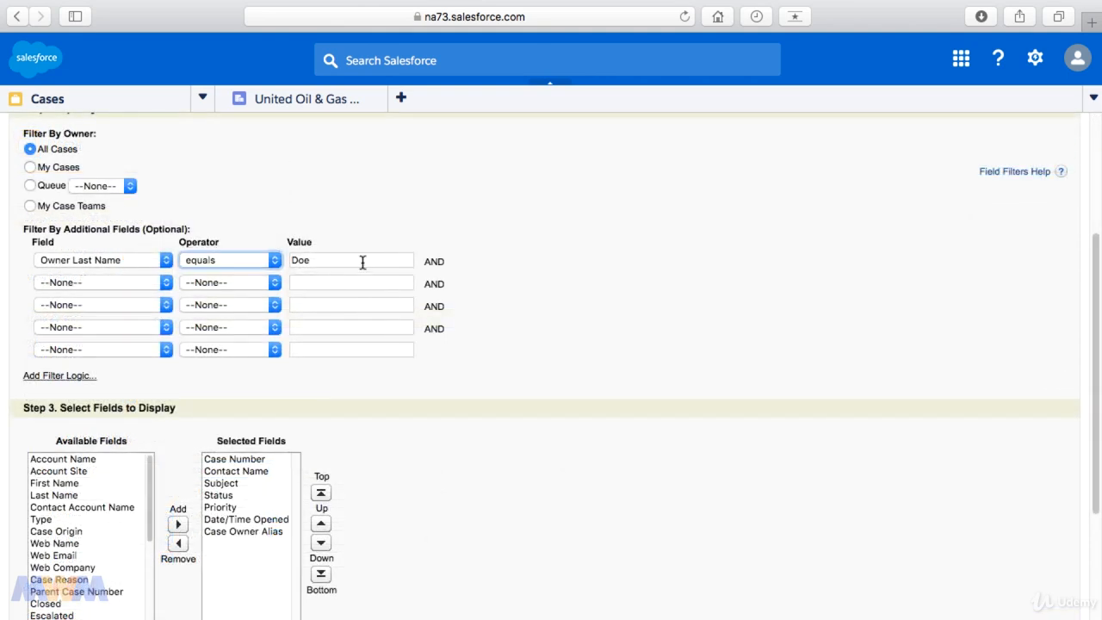
Move Case Owner Alias above Date/Time Opened in the new case view's selected fields
left_click_drag(355, 261, 283, 264)
left_click(590, 453)
scroll(551, 457, "down", 5)
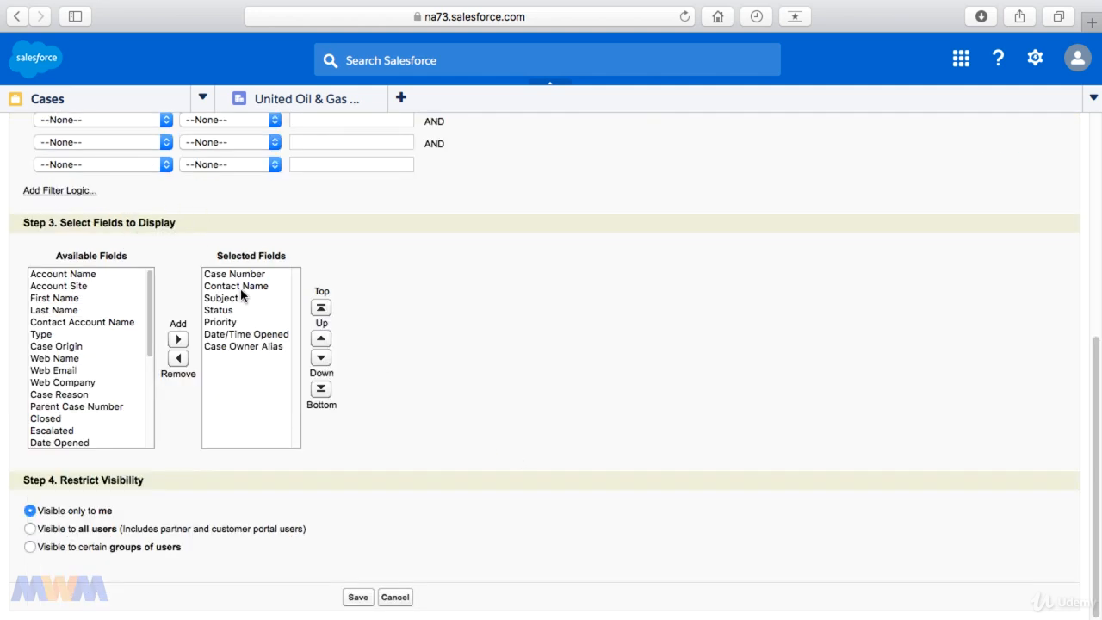
left_click(258, 346)
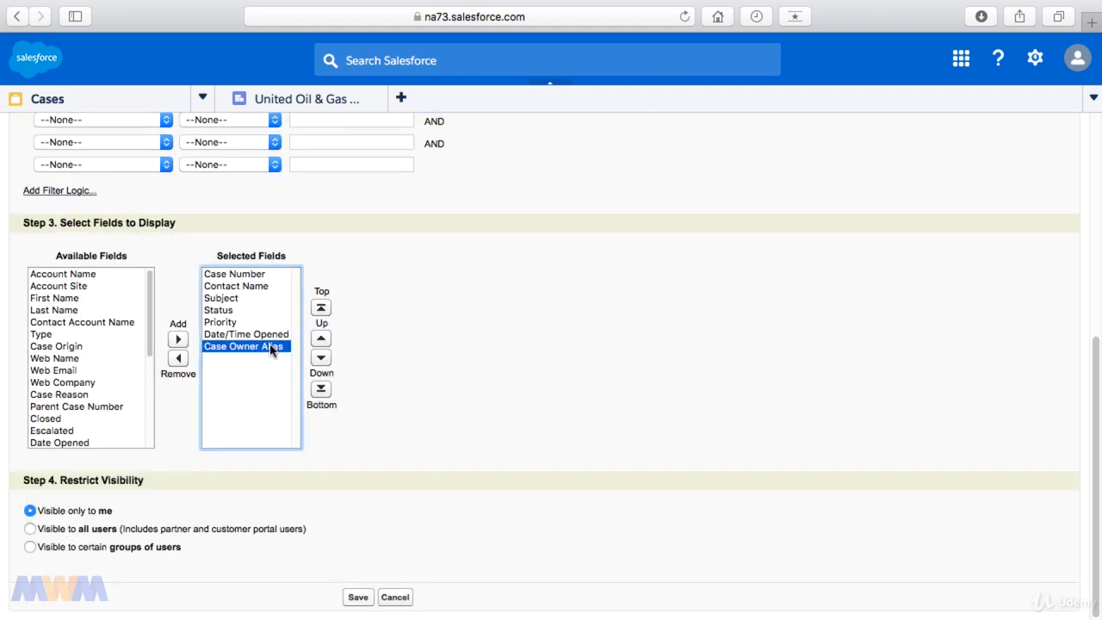
left_click(321, 338)
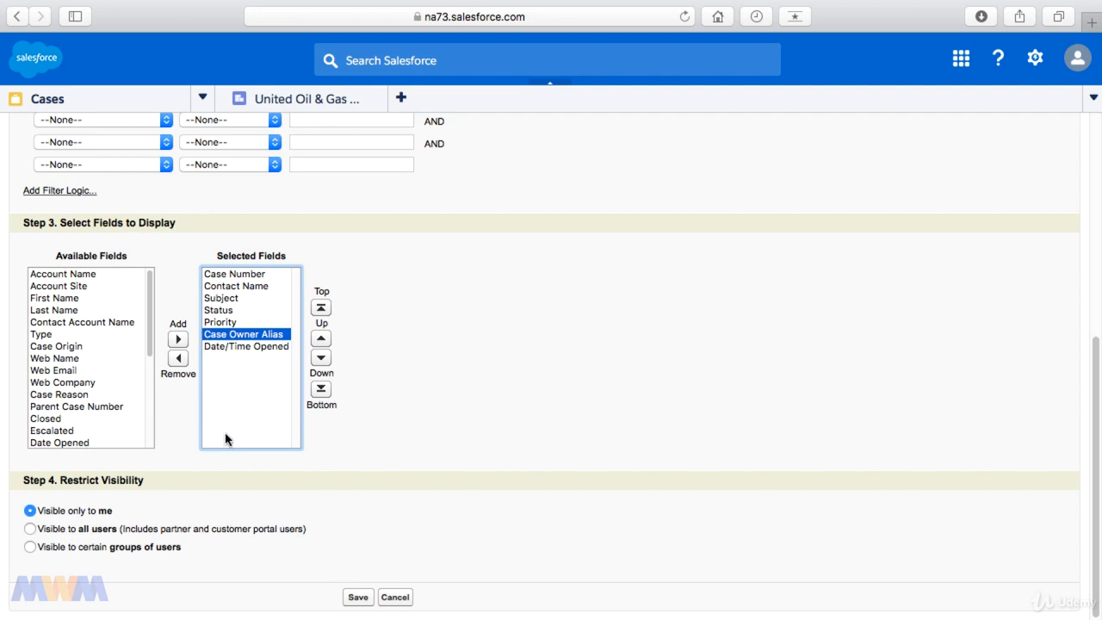
left_click(274, 497)
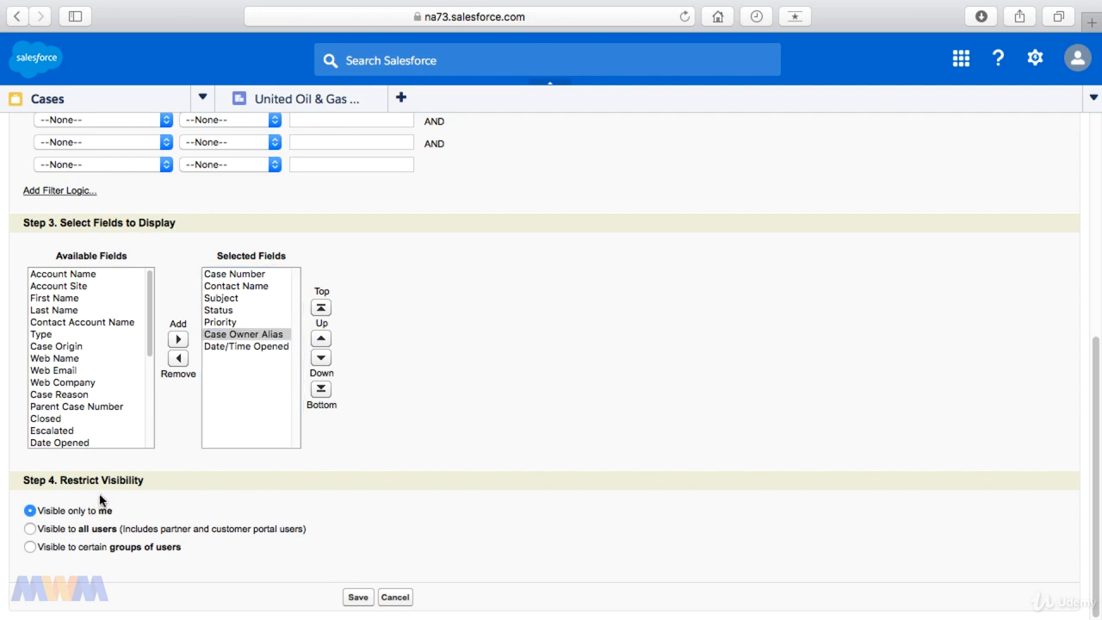
Try restricting the view to certain groups of users, and browse the sharing options for public groups, roles, and roles and subordinates
left_click(32, 529)
left_click(31, 547)
scroll(277, 495, "down", 5)
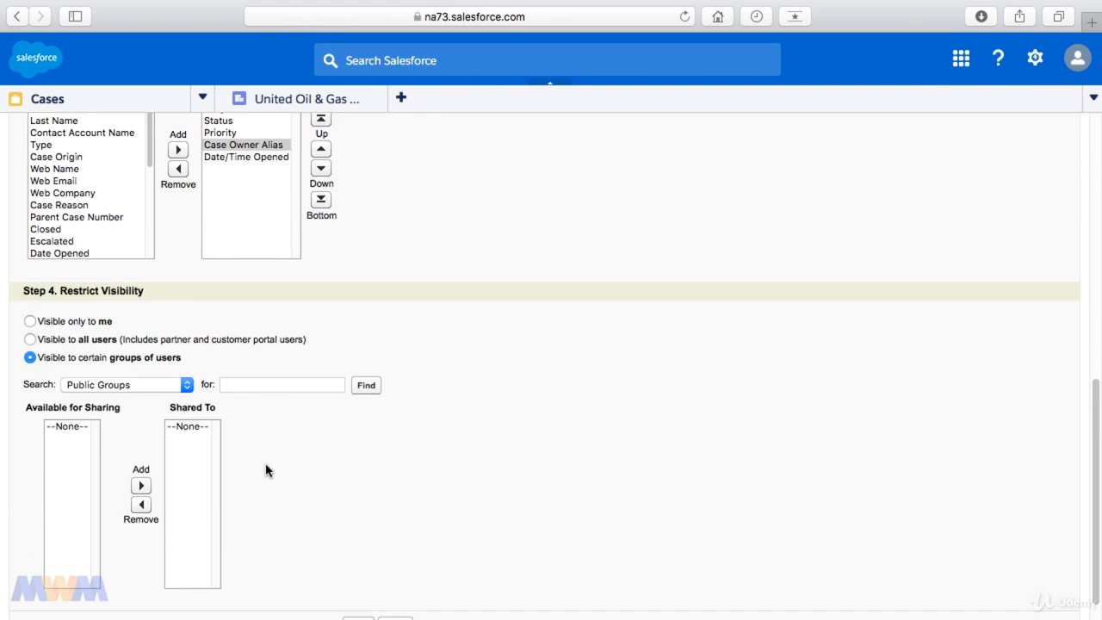
scroll(267, 472, "down", 1)
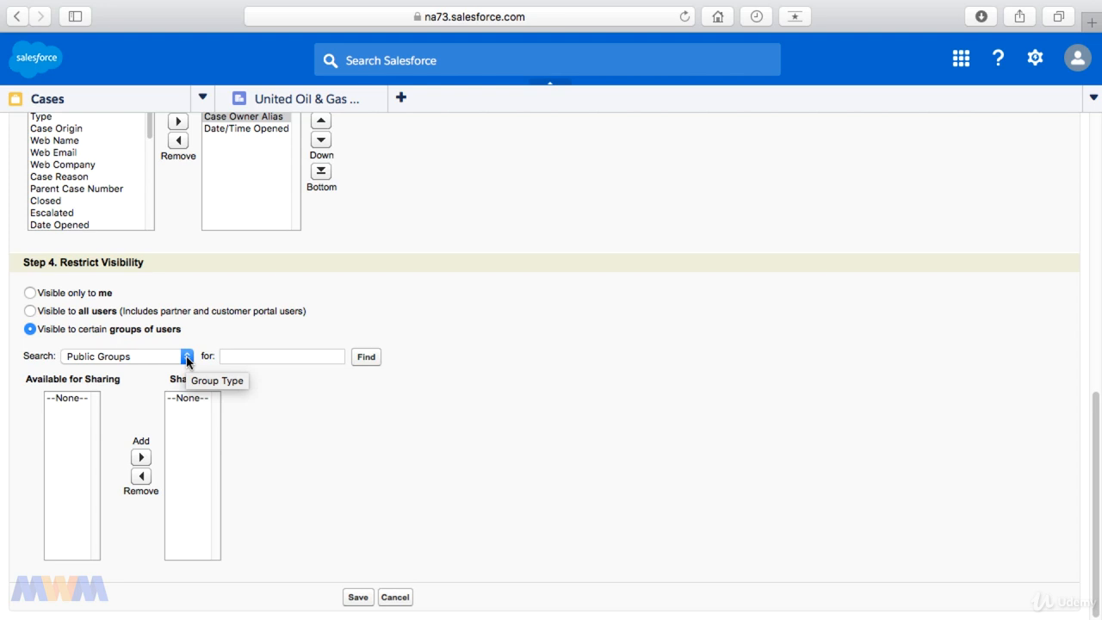
left_click(186, 359)
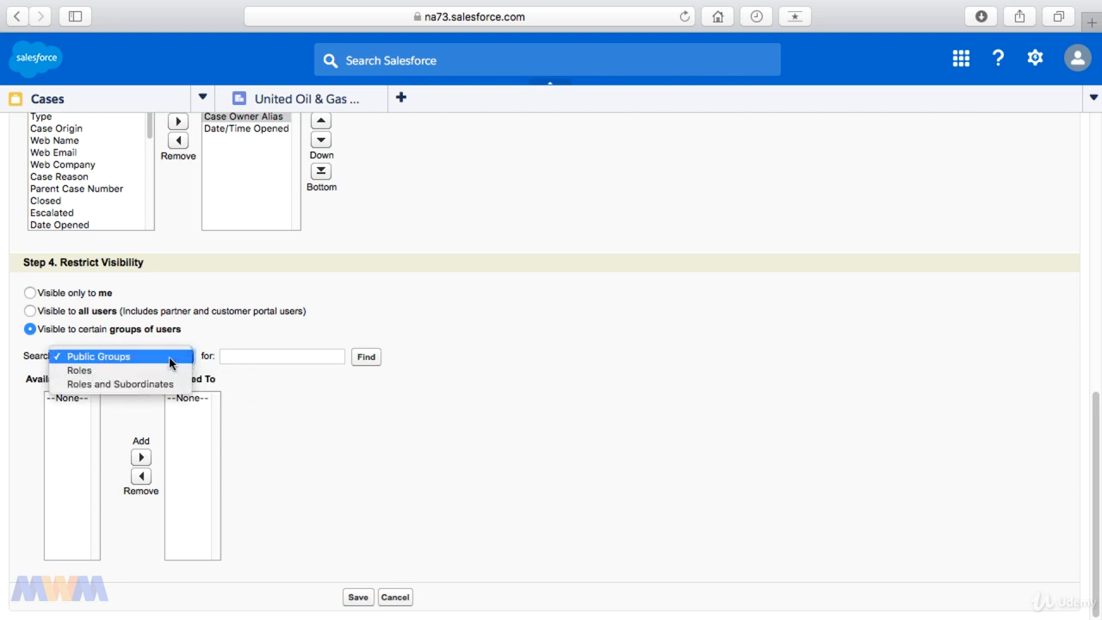
left_click(142, 359)
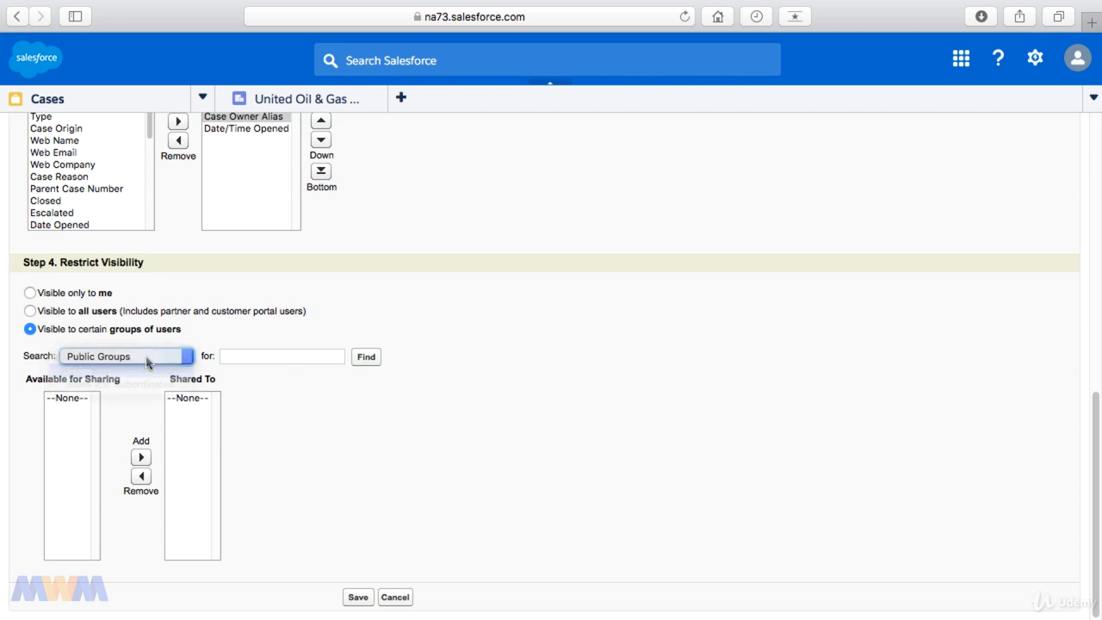
left_click(364, 358)
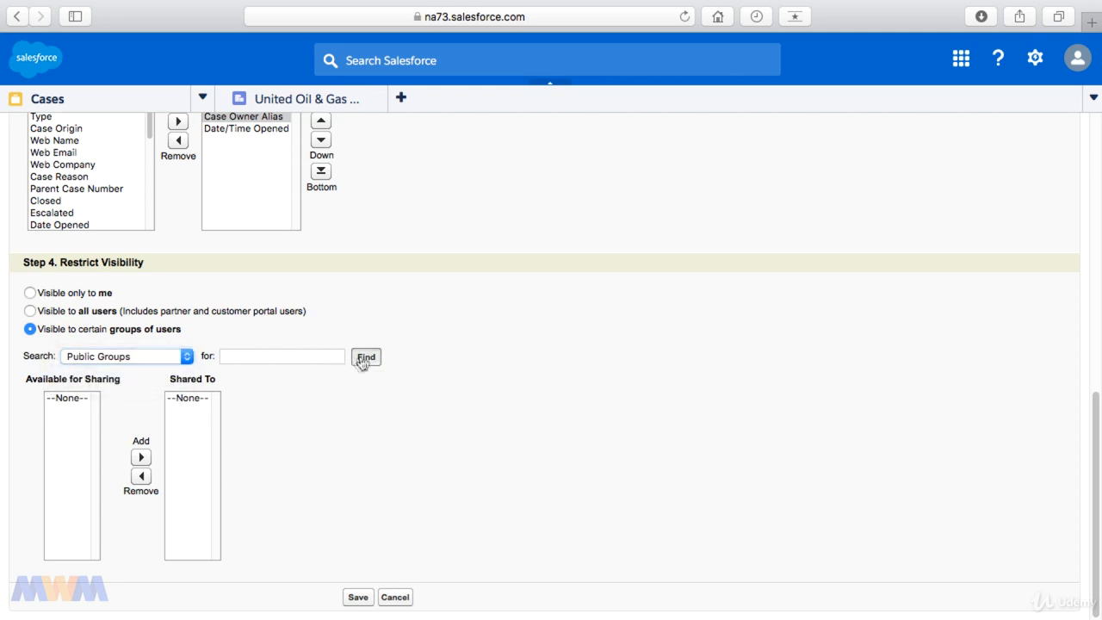
left_click(185, 356)
left_click(133, 371)
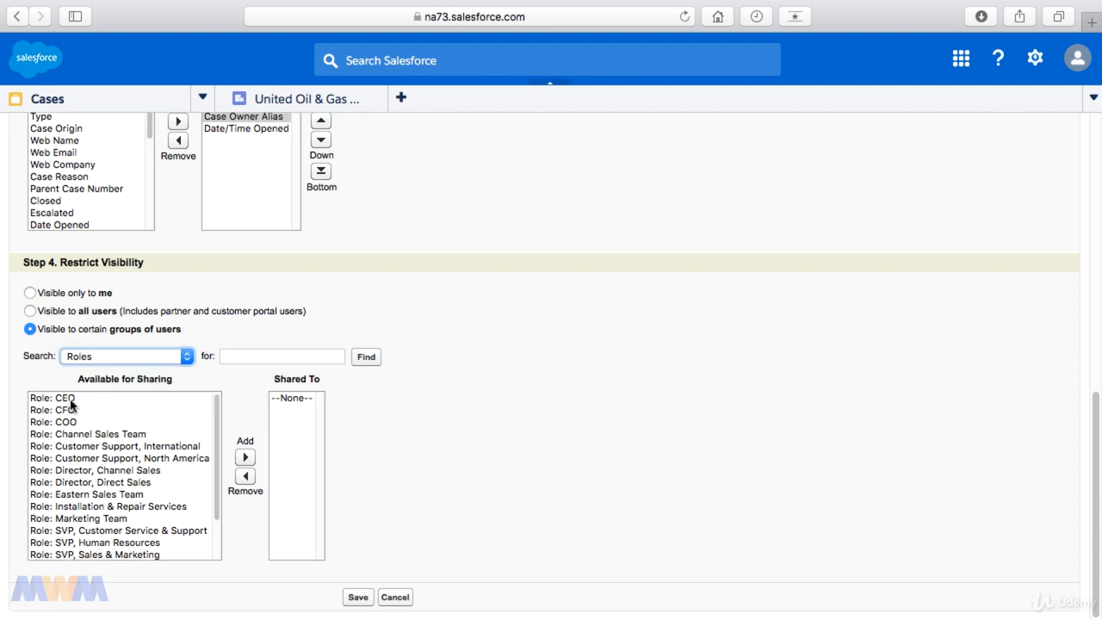
left_click(148, 360)
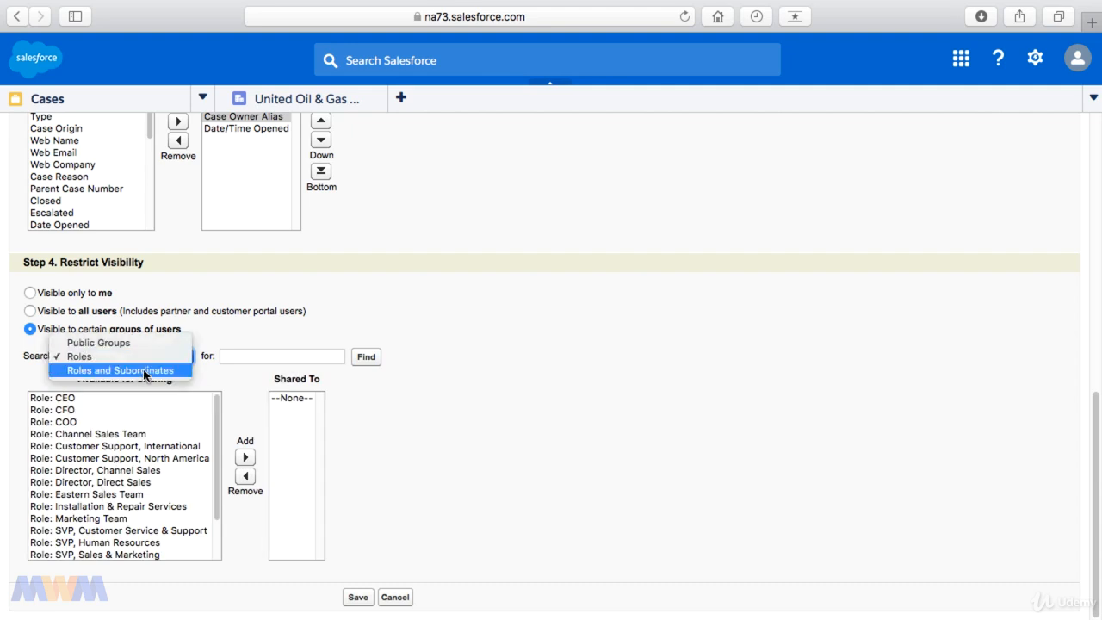
left_click(142, 372)
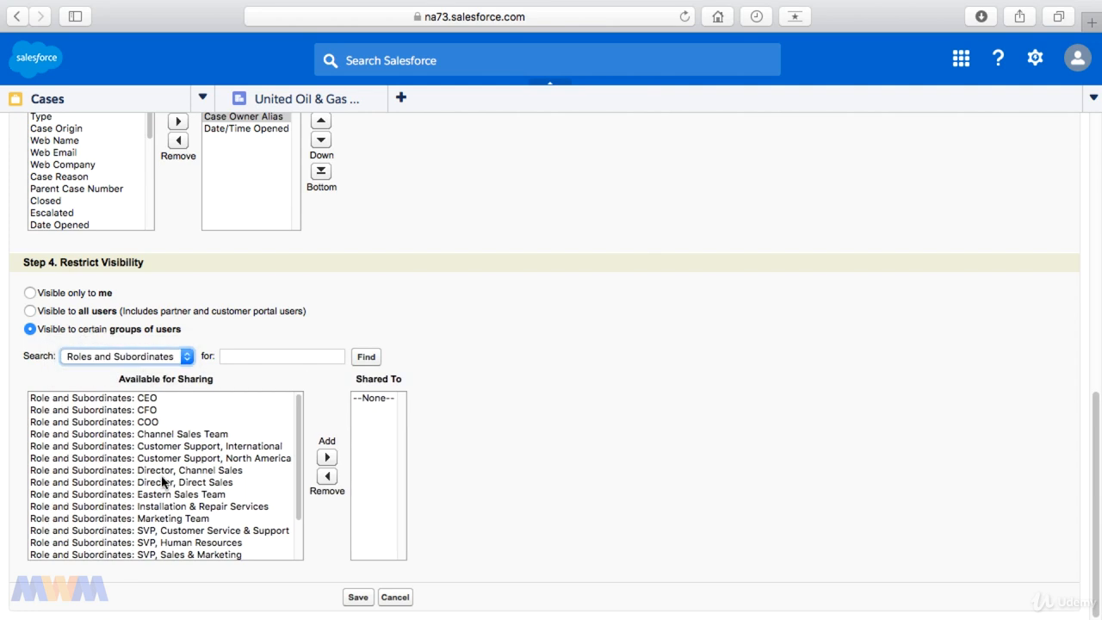
Make the view visible to all users, name it with the new user's last name followed by "Cases", and save it
left_click(30, 312)
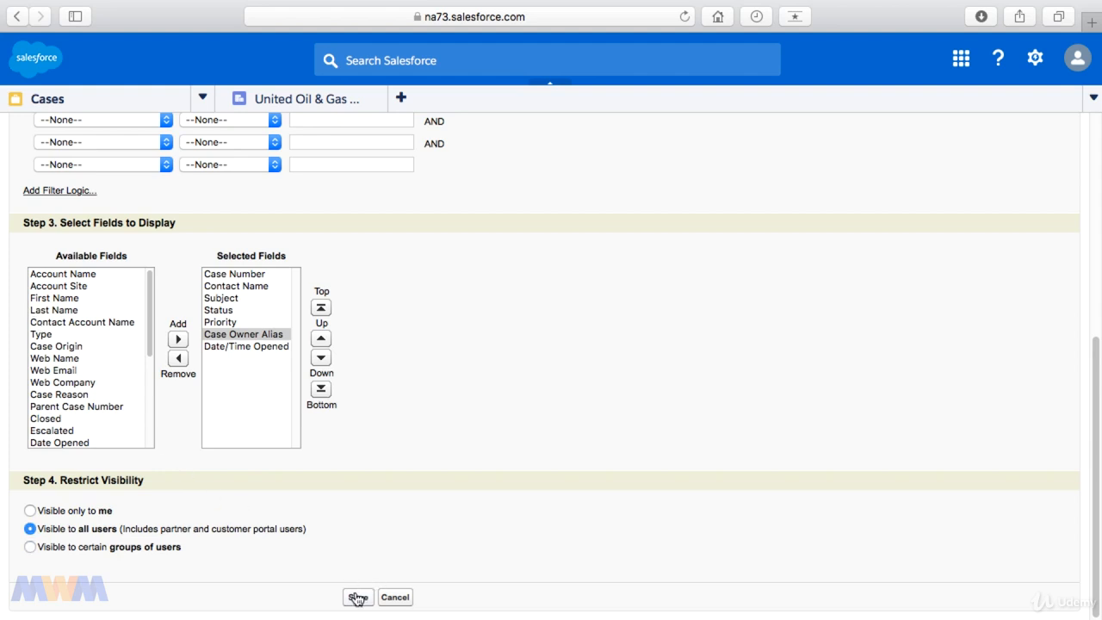
scroll(383, 486, "up", 5)
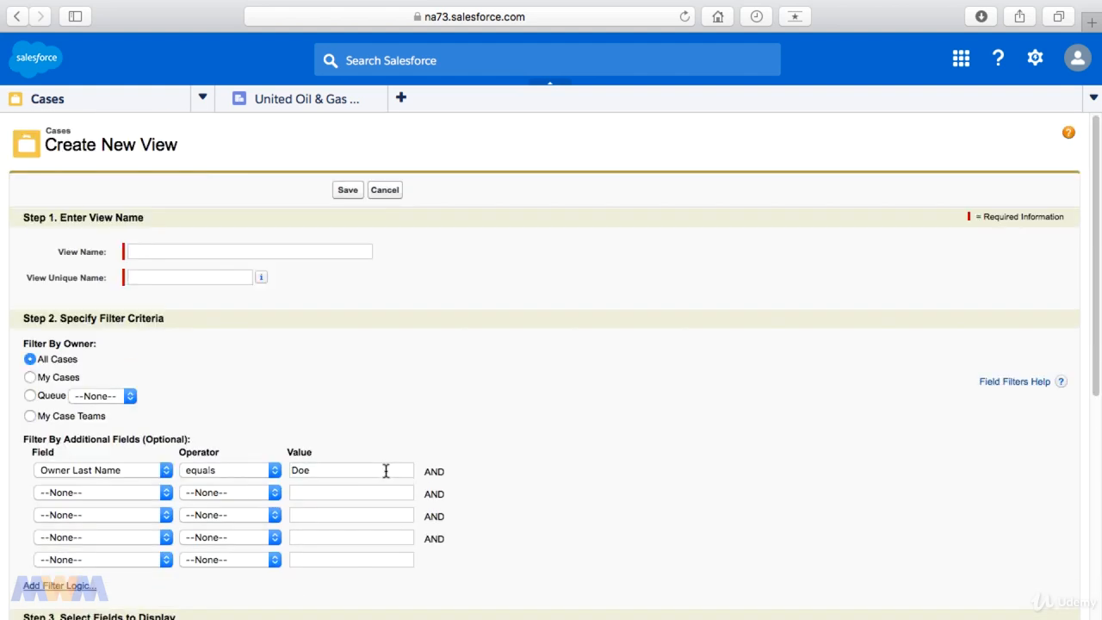
left_click(149, 250)
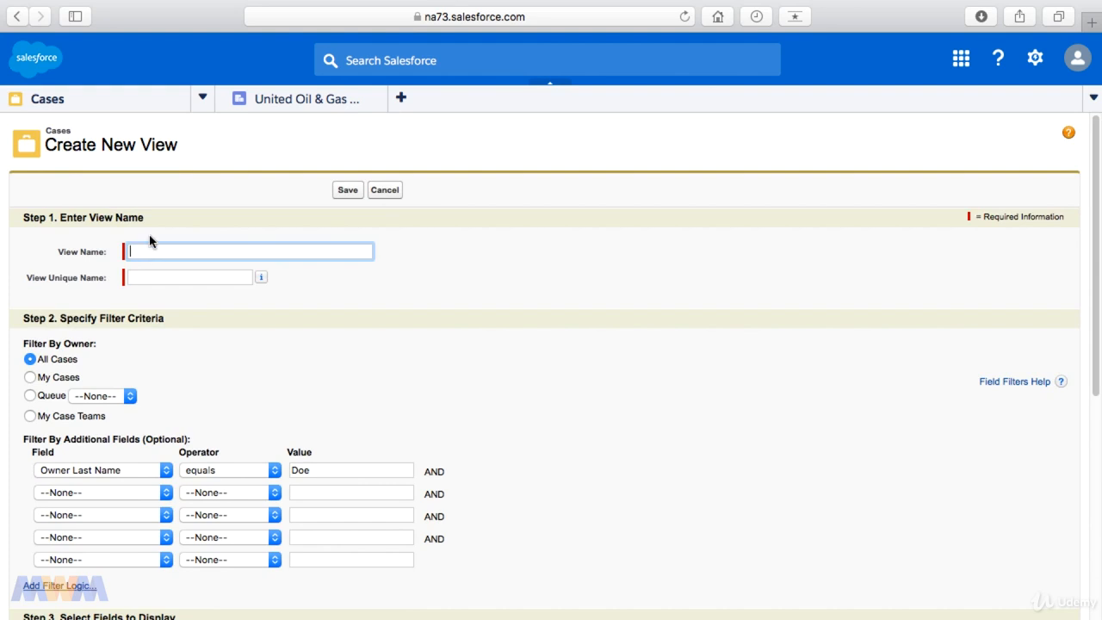
type("Doe Cases")
key("Tab")
left_click(345, 193)
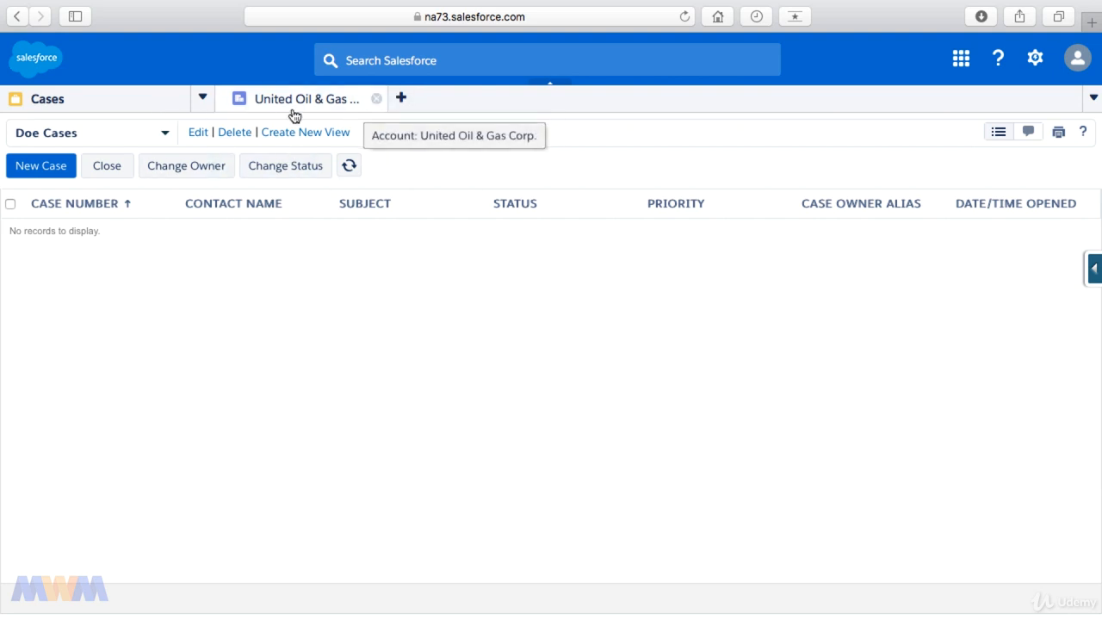
Switch to the All Open Cases list and open the case about electrical wiring installation for GC5060
left_click(165, 135)
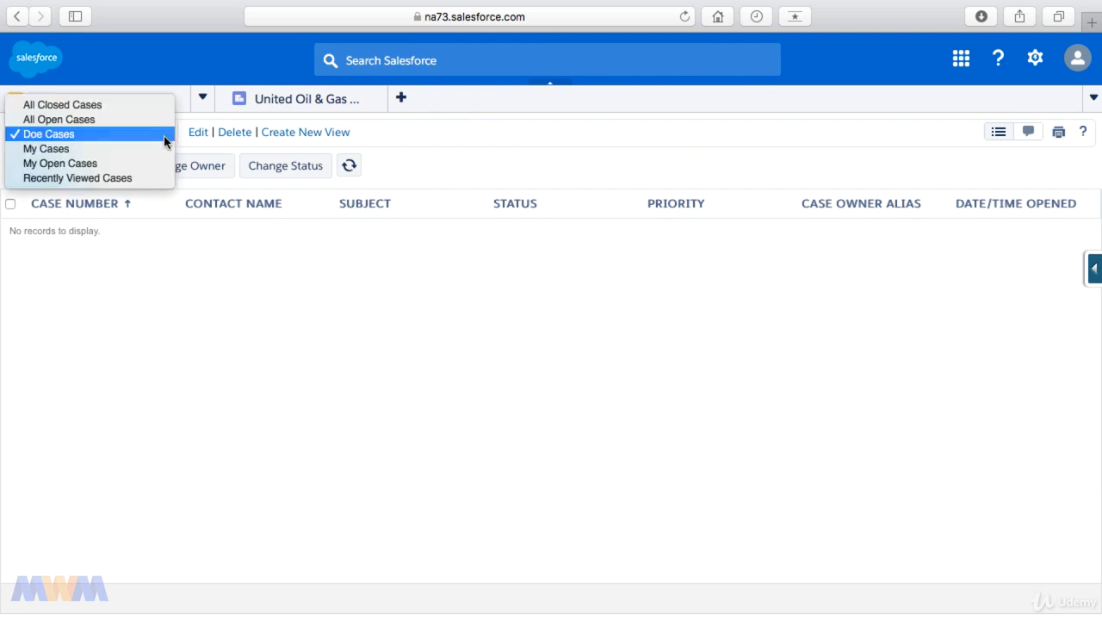
left_click(123, 121)
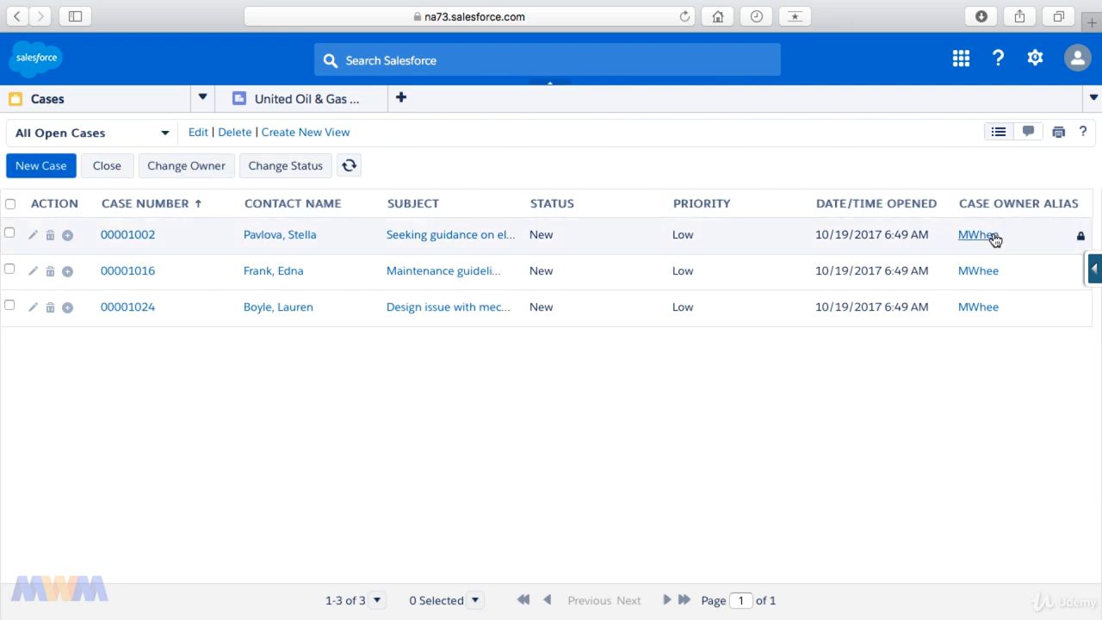
left_click(146, 235)
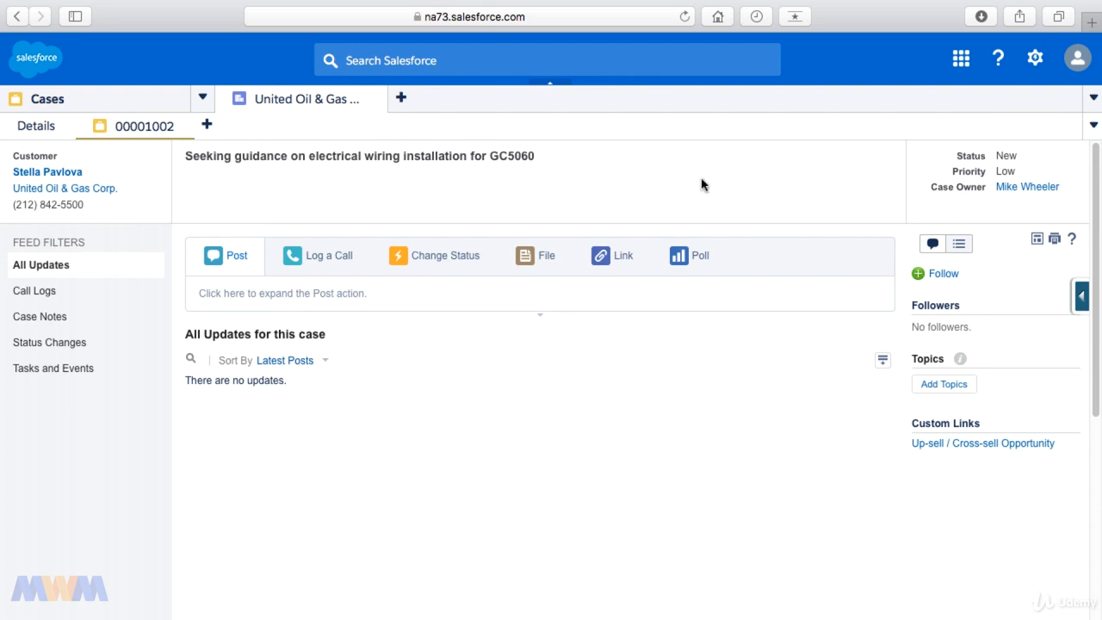
Return to the cases list, and reopen the United Oil & Gas Corp. account tab containing the case subtab
left_click(129, 316)
left_click(204, 101)
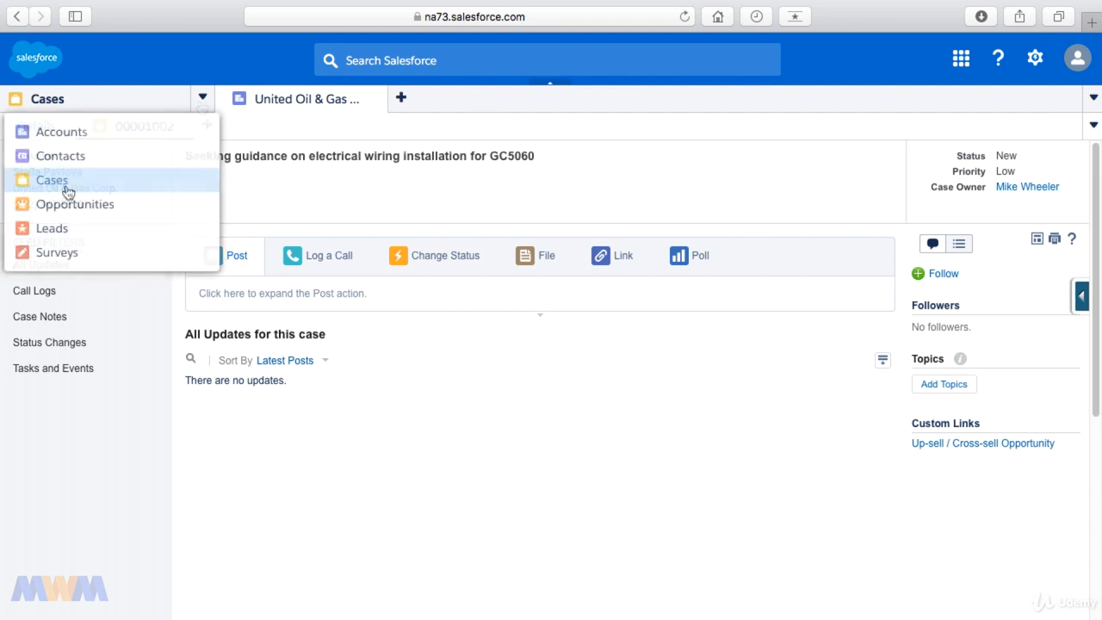
left_click(67, 189)
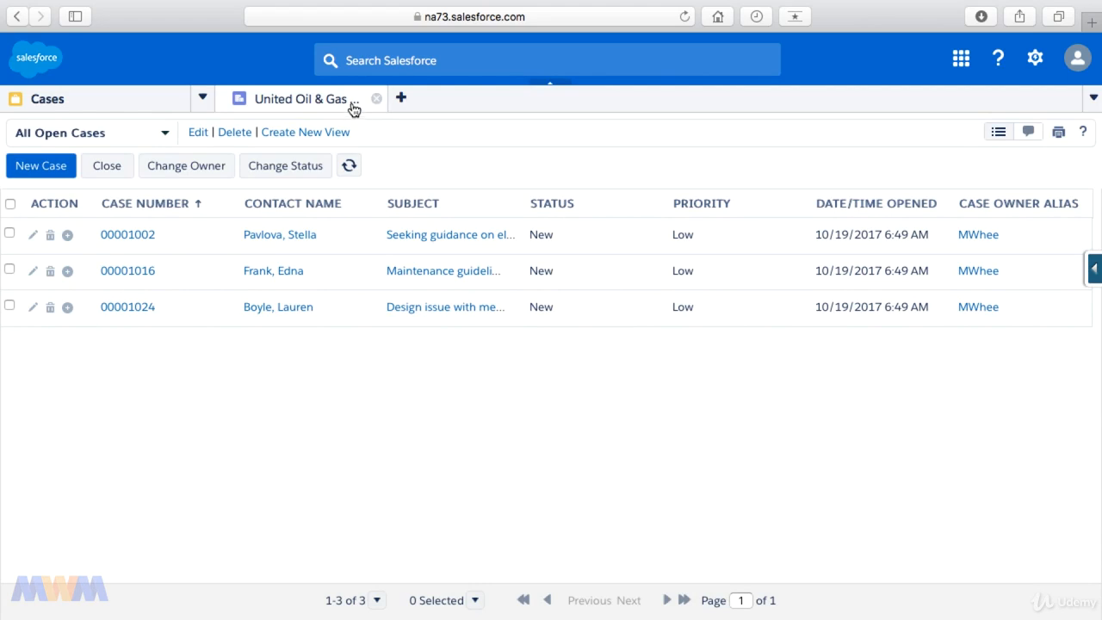
left_click(321, 104)
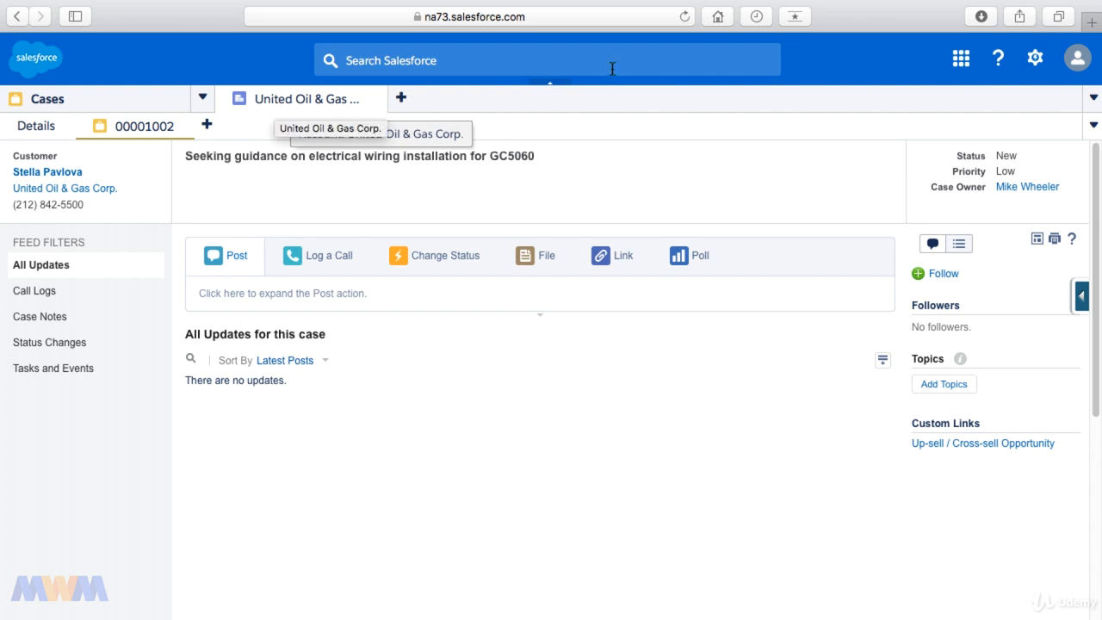
Go to Setup, search the setup options for "app", and open the Apps page under Create
left_click(1035, 60)
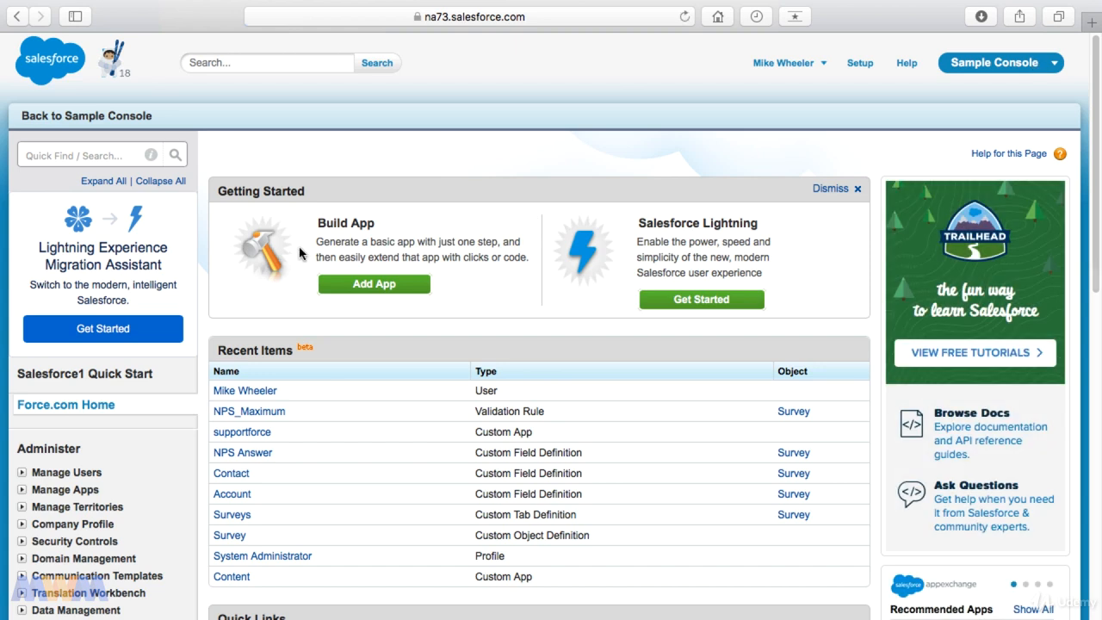
left_click(72, 158)
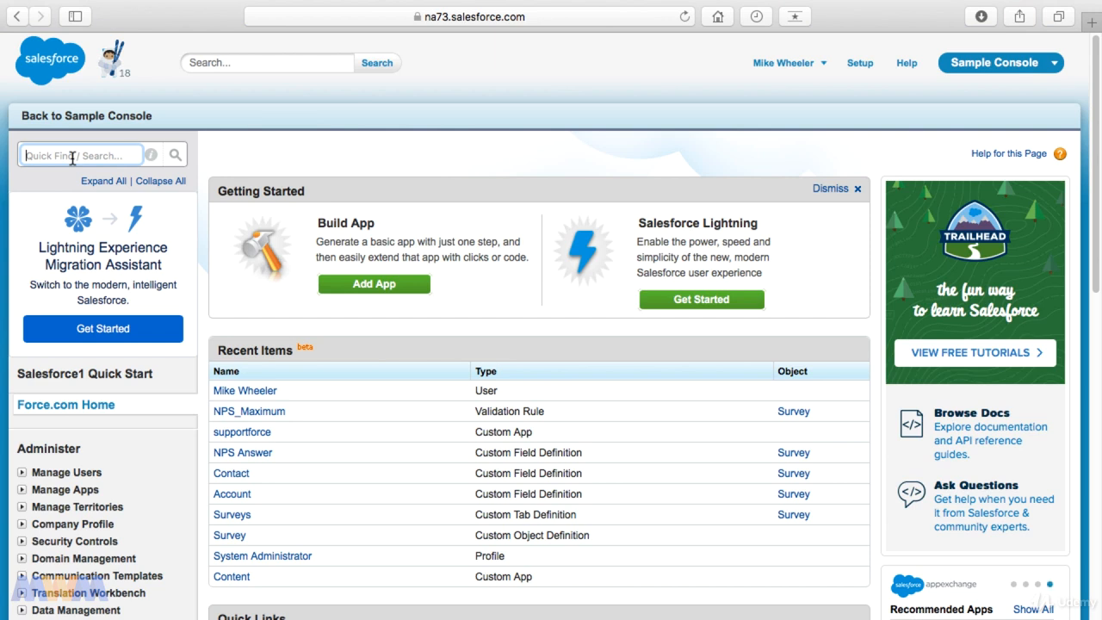
type("app")
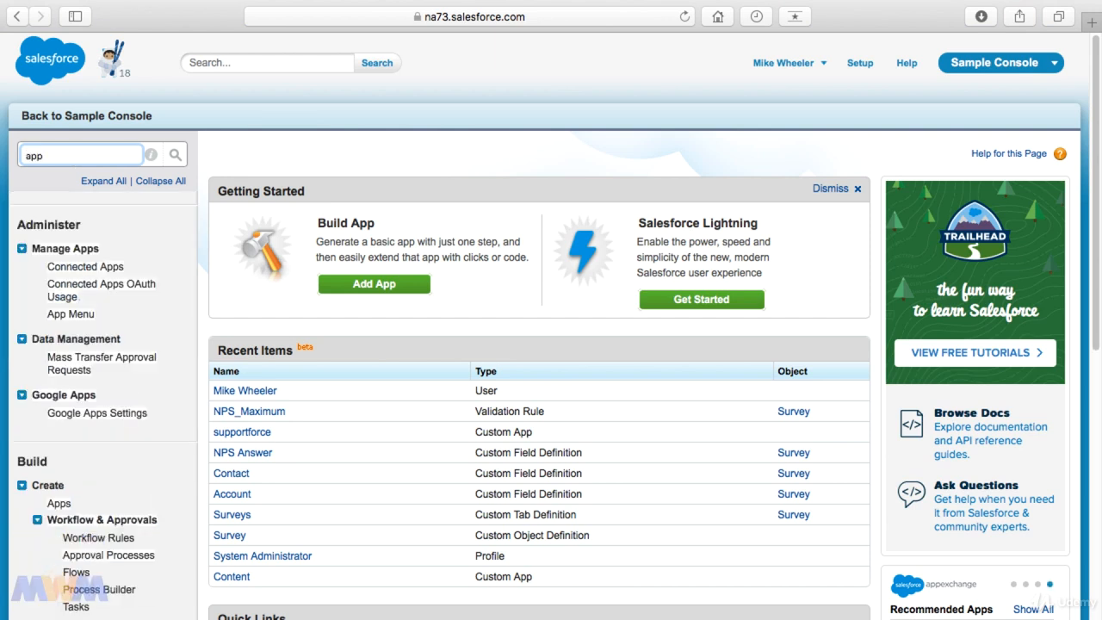
left_click(60, 505)
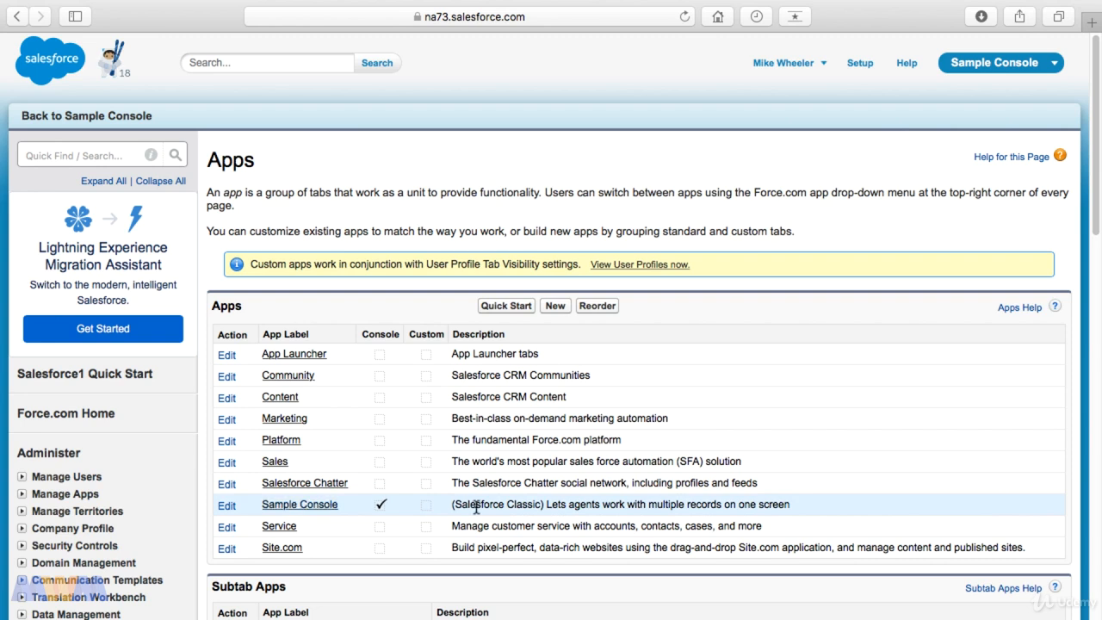
Open the Sample Console app for editing, and review its color settings and navigation tab items
left_click_drag(476, 508, 521, 504)
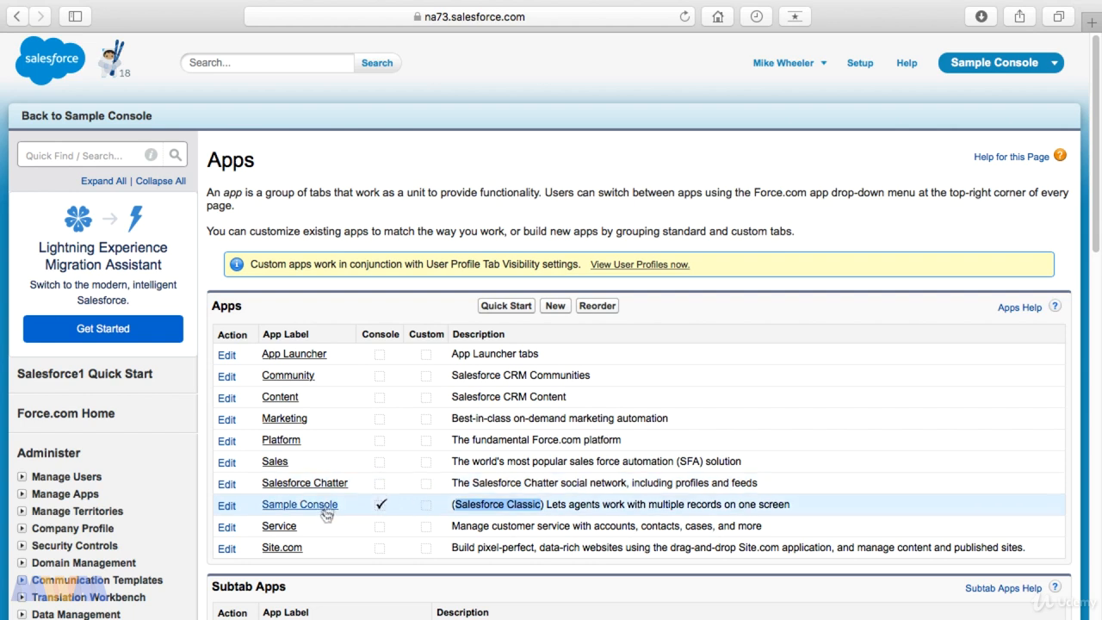
left_click(227, 508)
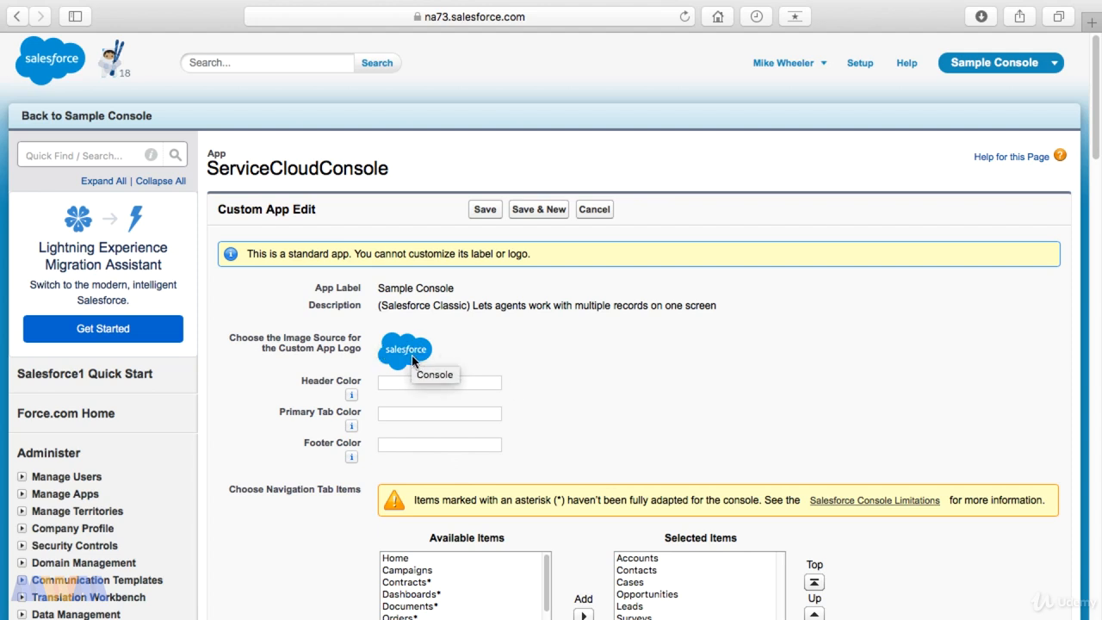
scroll(412, 360, "down", 2)
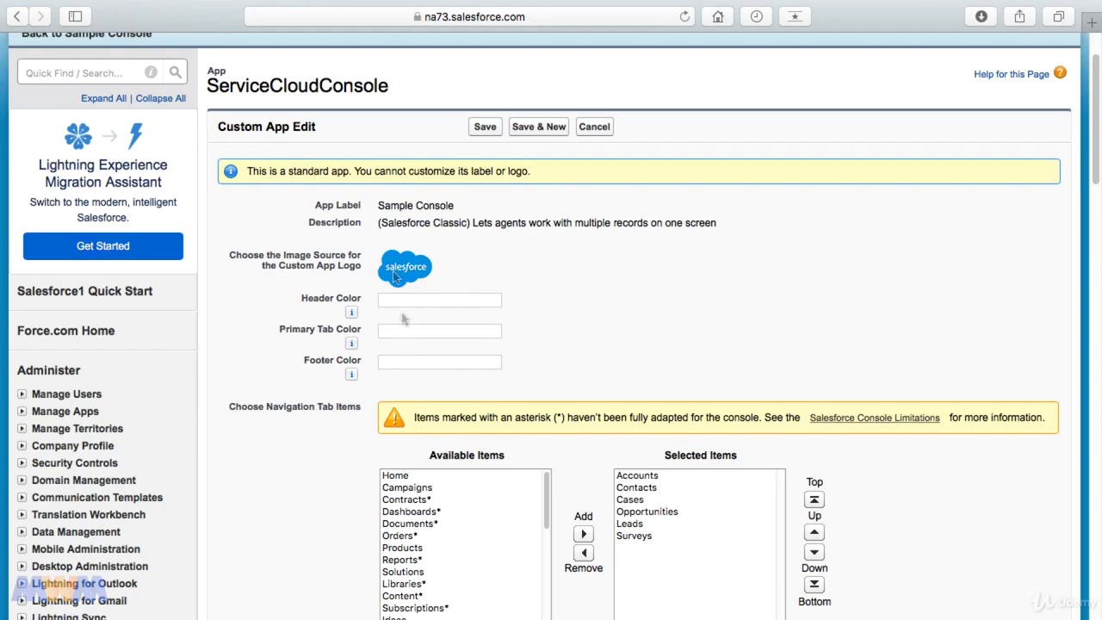
mouse_move(352, 313)
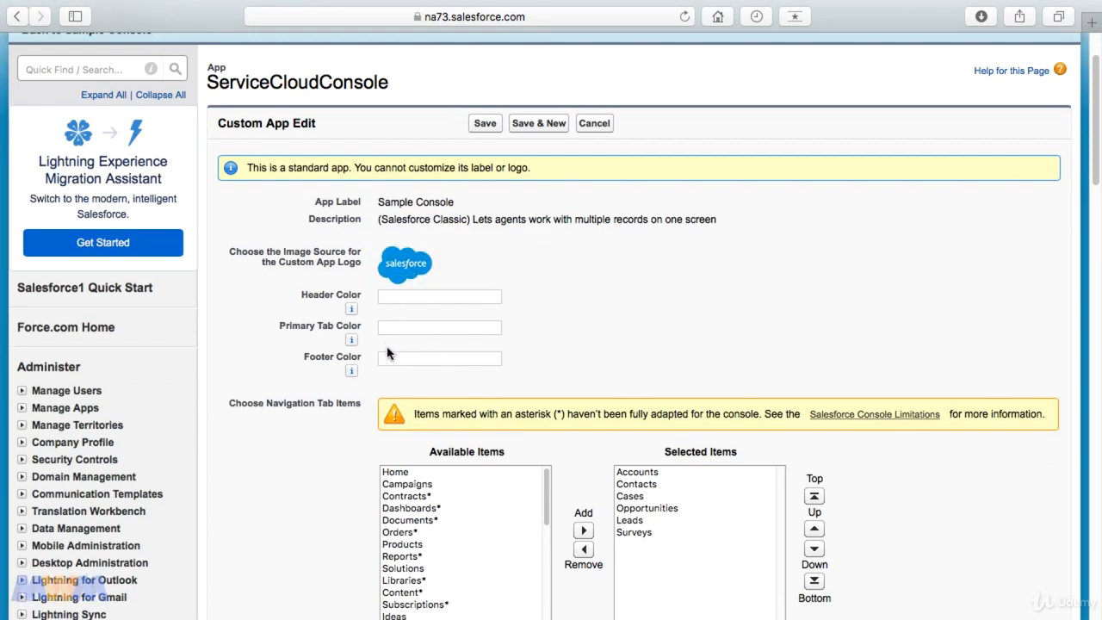
scroll(387, 351, "down", 3)
scroll(433, 333, "down", 1)
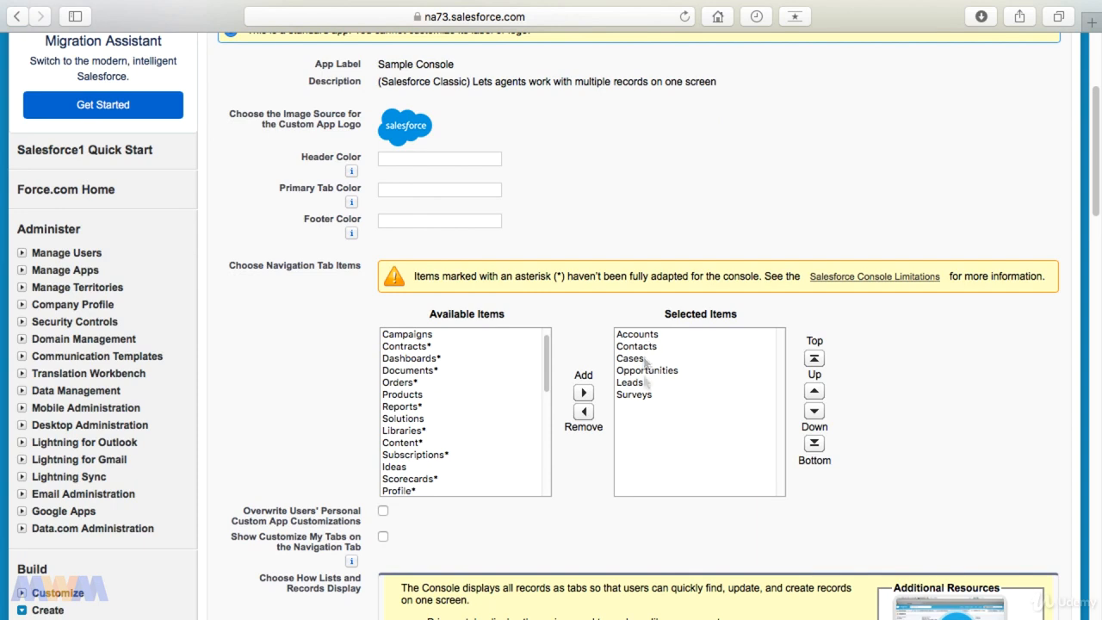
Move Surveys up one place in the console's selected navigation items, and set case records to open as a primary tab
left_click(641, 395)
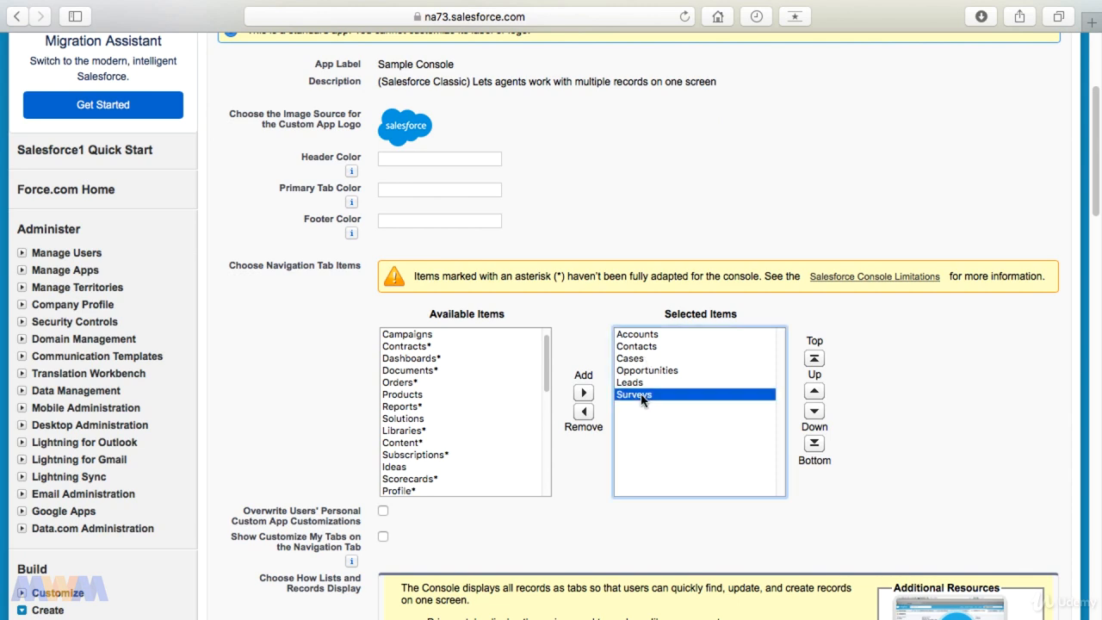
left_click(814, 390)
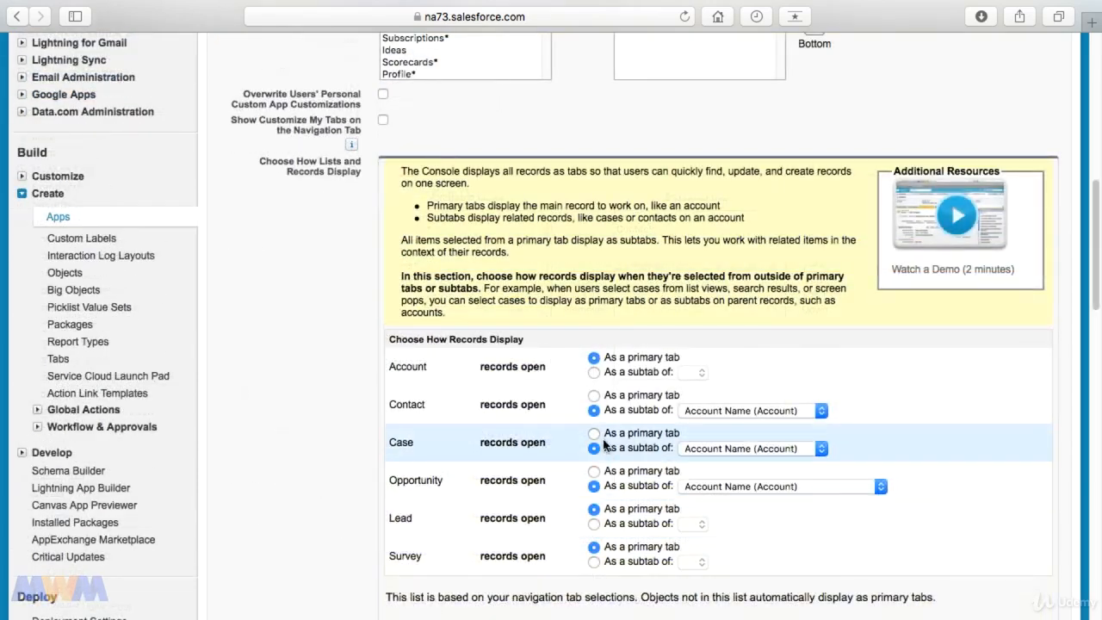
scroll(408, 430, "down", 5)
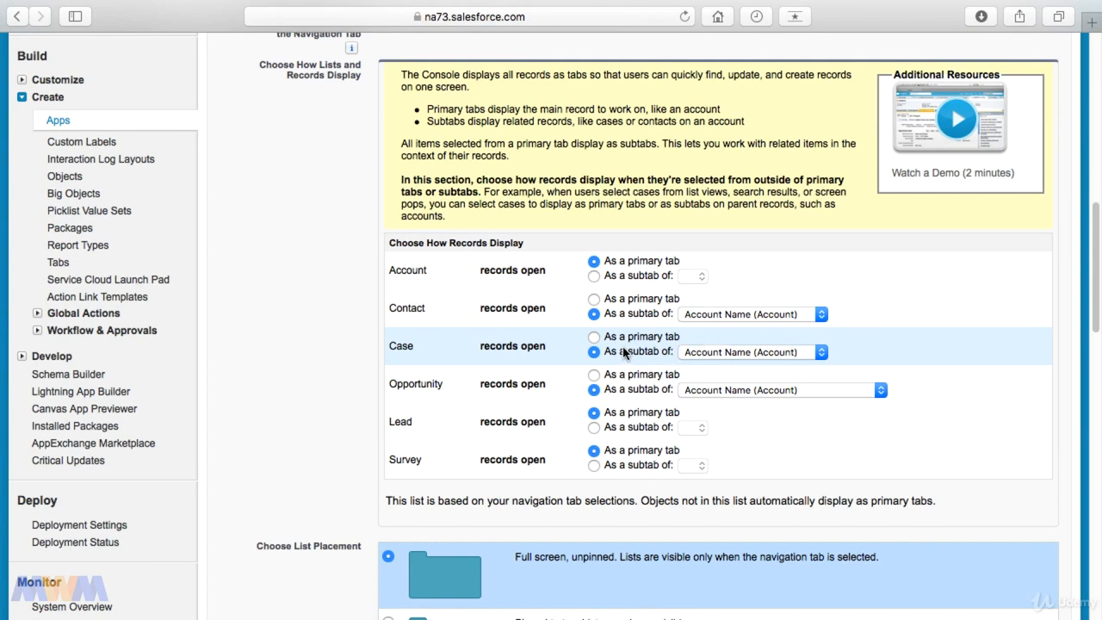
left_click(594, 337)
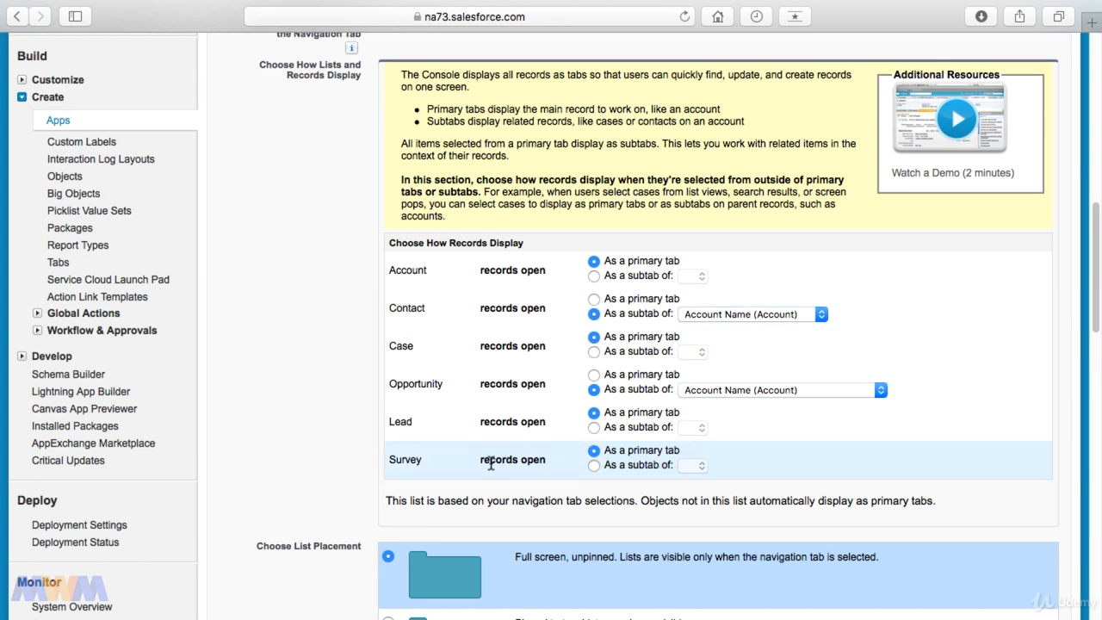
Set survey records to open as a subtab of Contact (Contact)
left_click(594, 465)
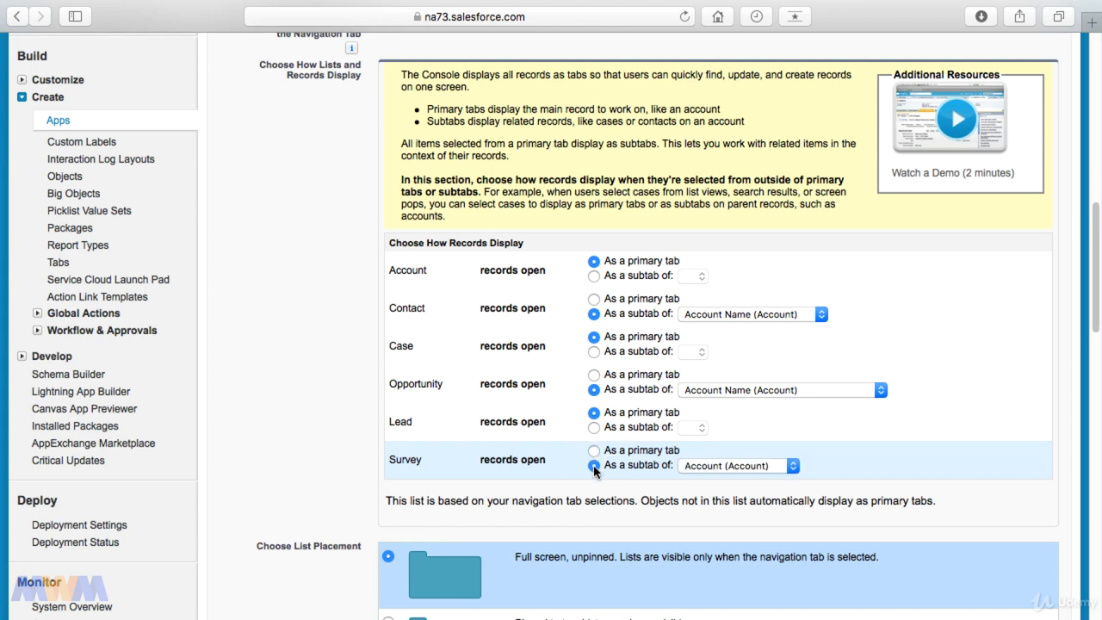
left_click(713, 467)
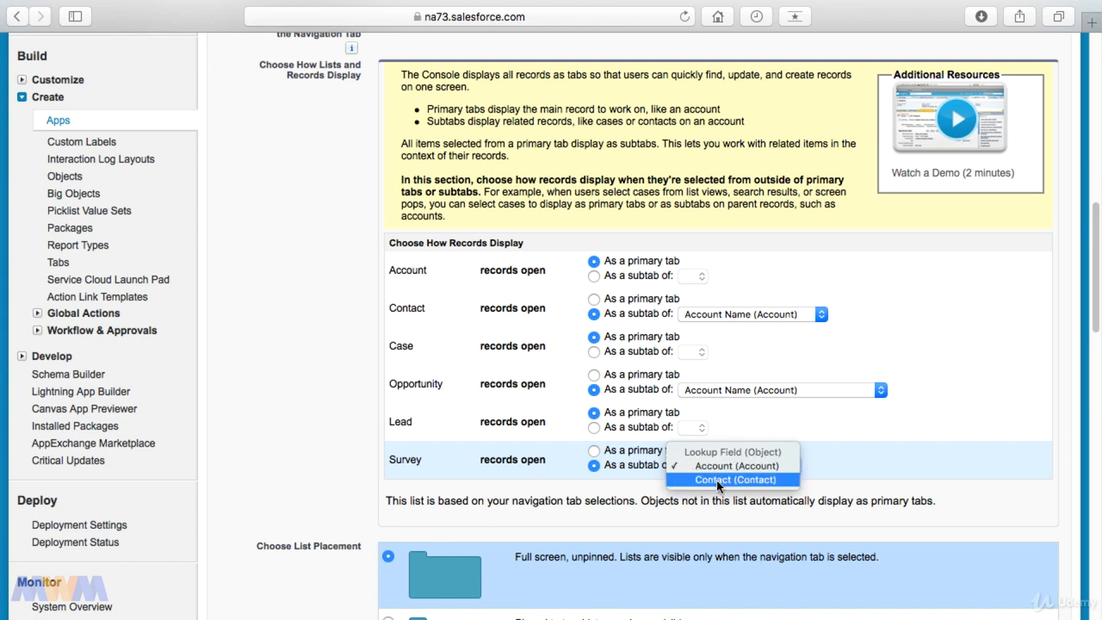
left_click(720, 481)
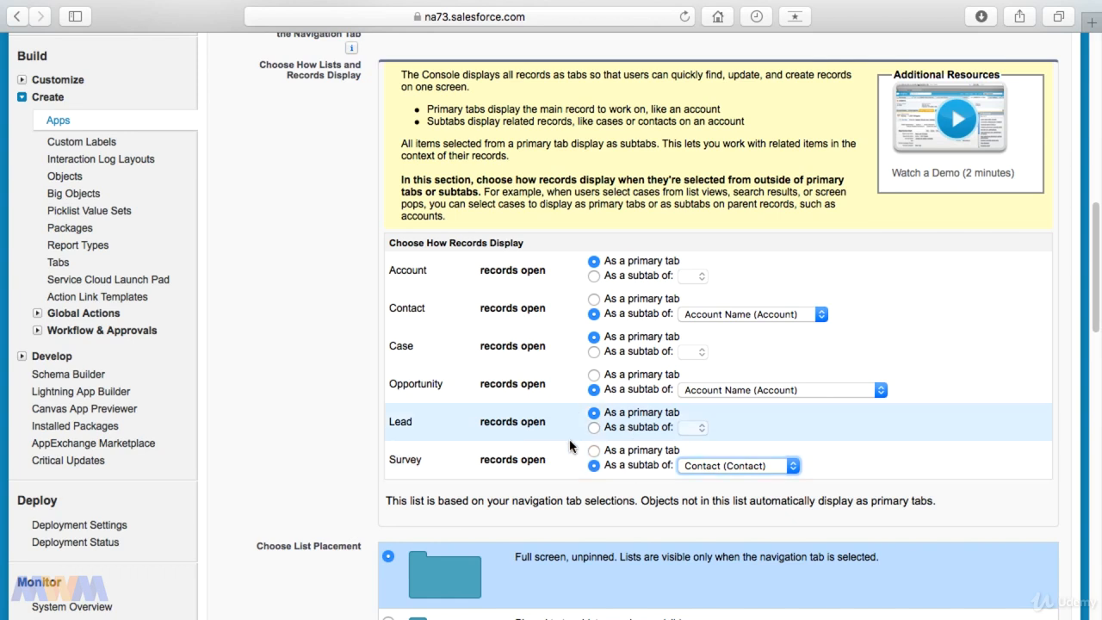
Try the "Pinned to top" list placement with a height of 33 percent
scroll(569, 446, "down", 5)
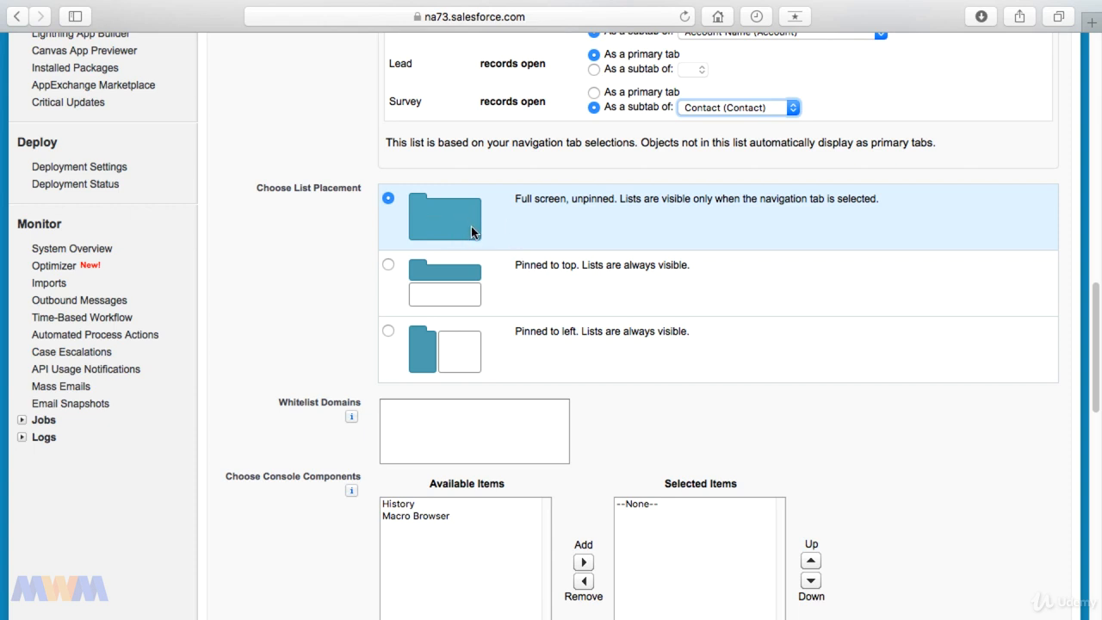
left_click(389, 265)
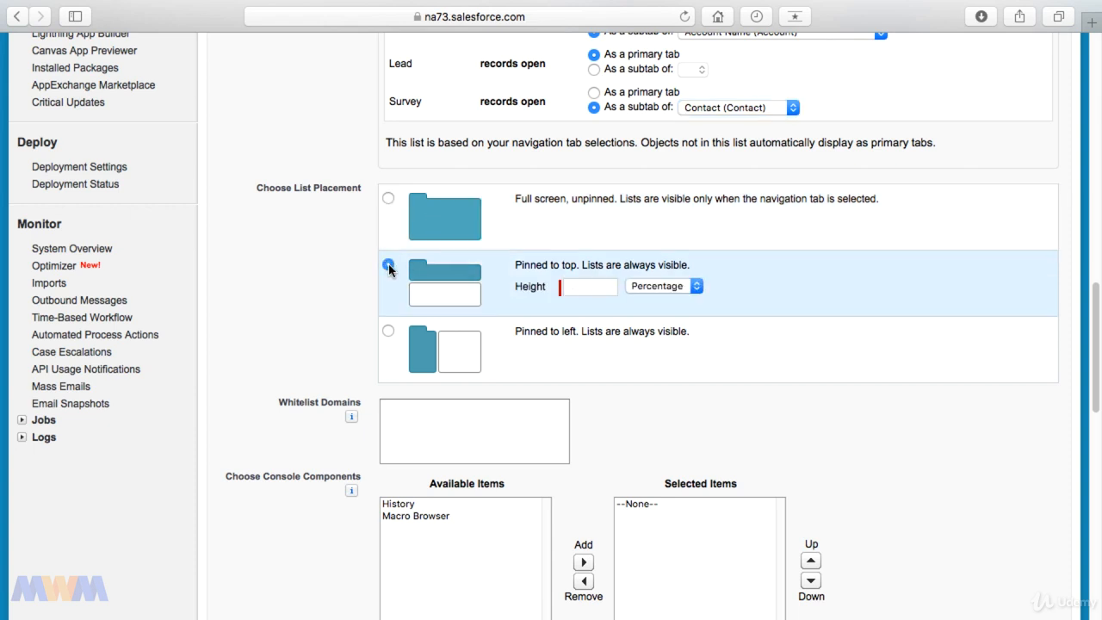
left_click(572, 285)
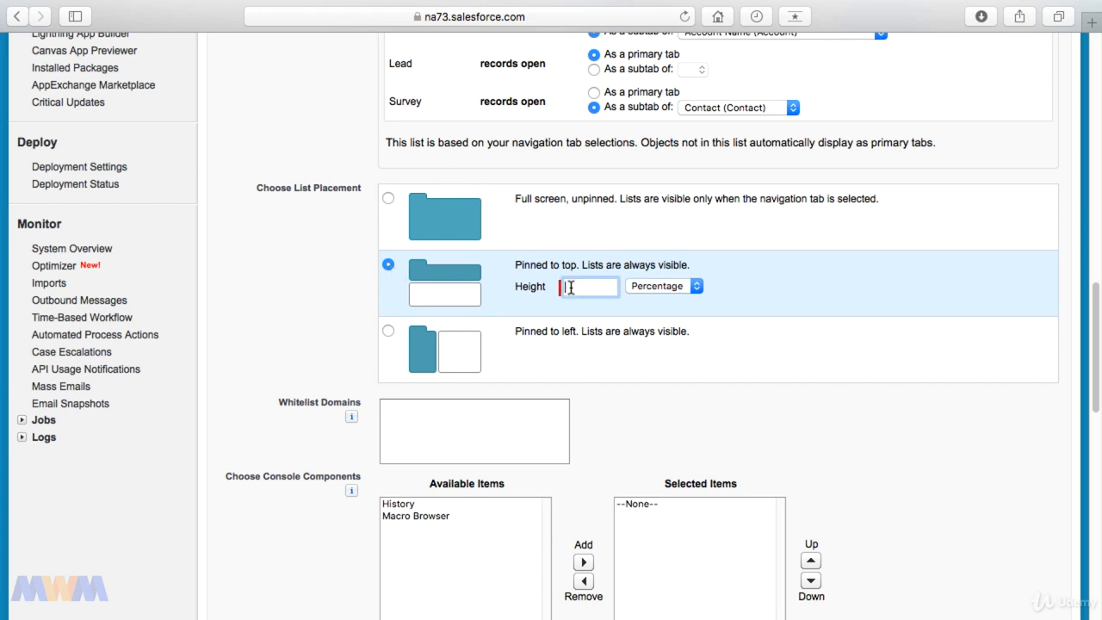
type("33")
key("Tab")
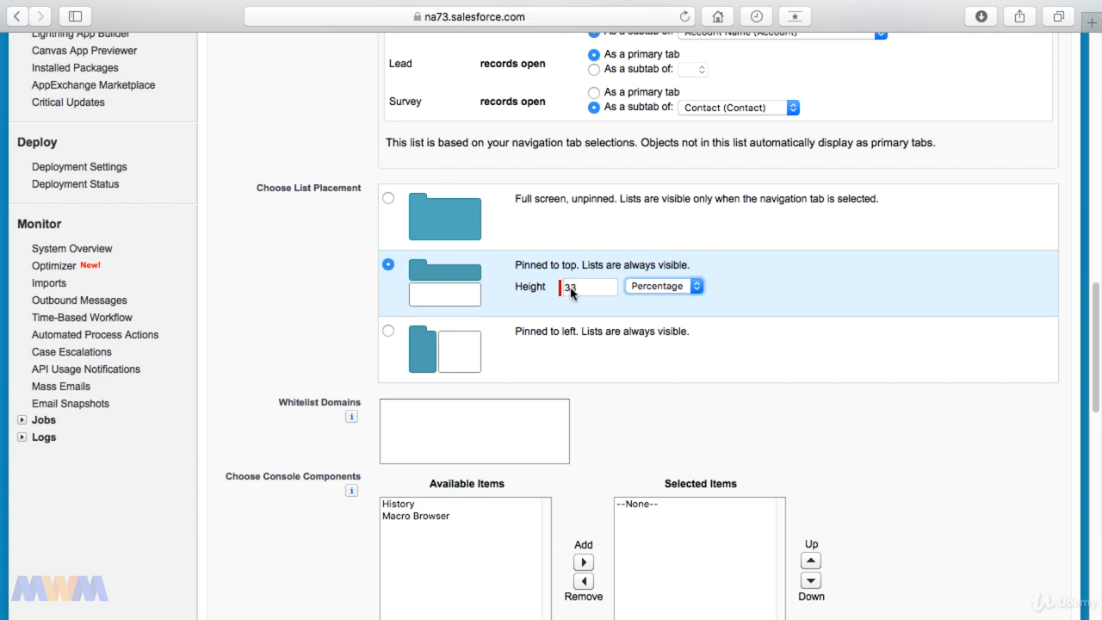
Choose the "Pinned to left" list placement with a width of 300 pixels
left_click(388, 333)
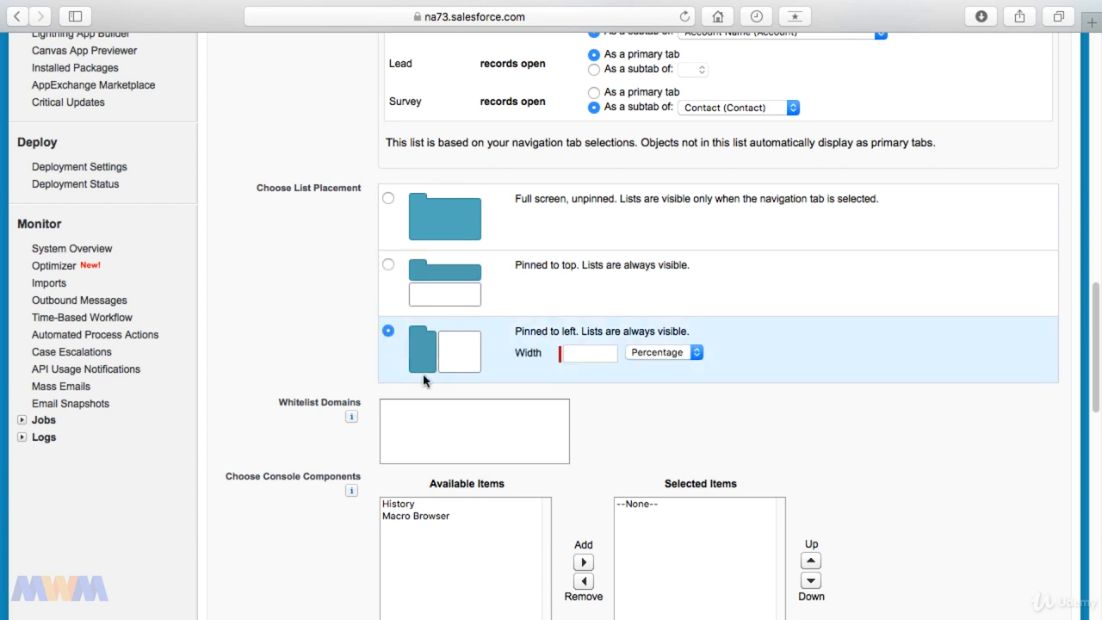
left_click(577, 354)
type("30")
left_click(664, 352)
left_click(645, 336)
left_click(607, 358)
type("0")
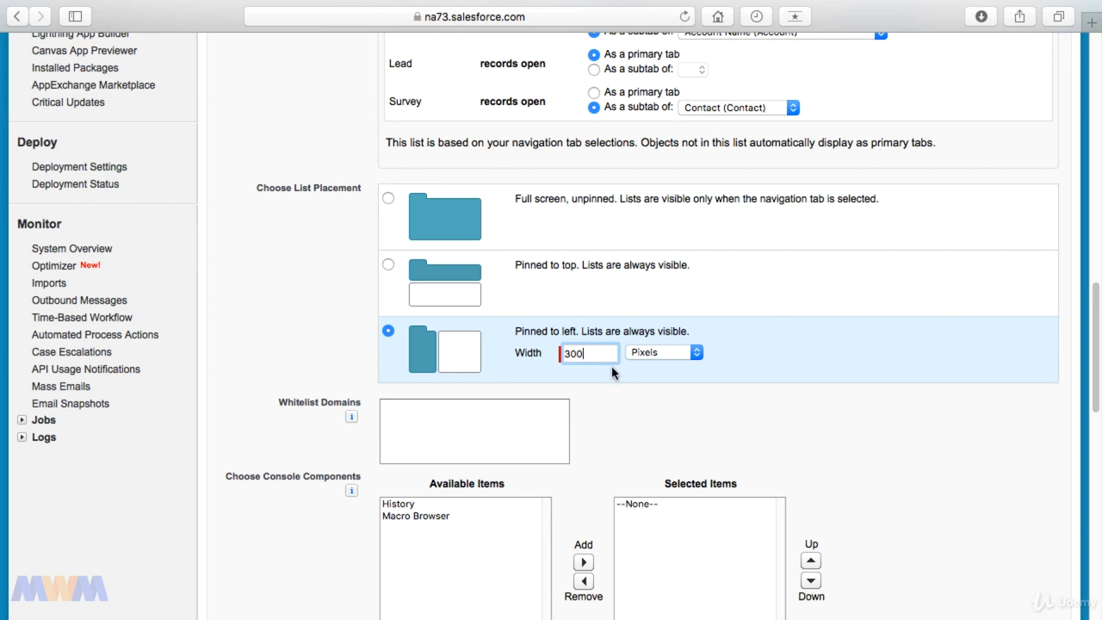
Change the pinned list's width to 30 percent
left_click(673, 353)
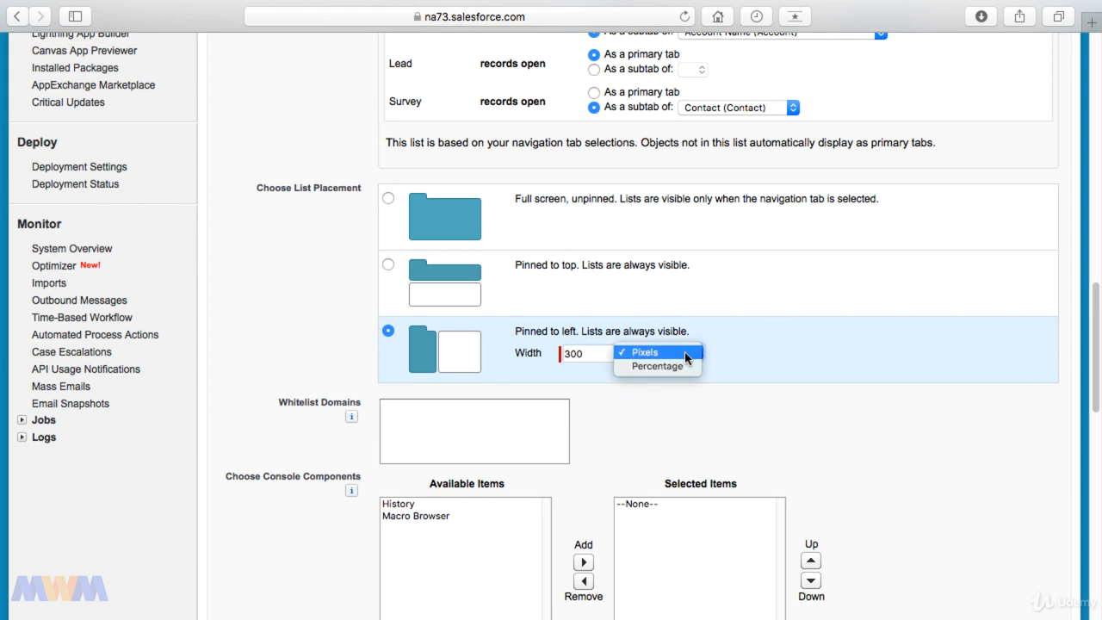
left_click(677, 365)
left_click(616, 357)
key("BackSpace")
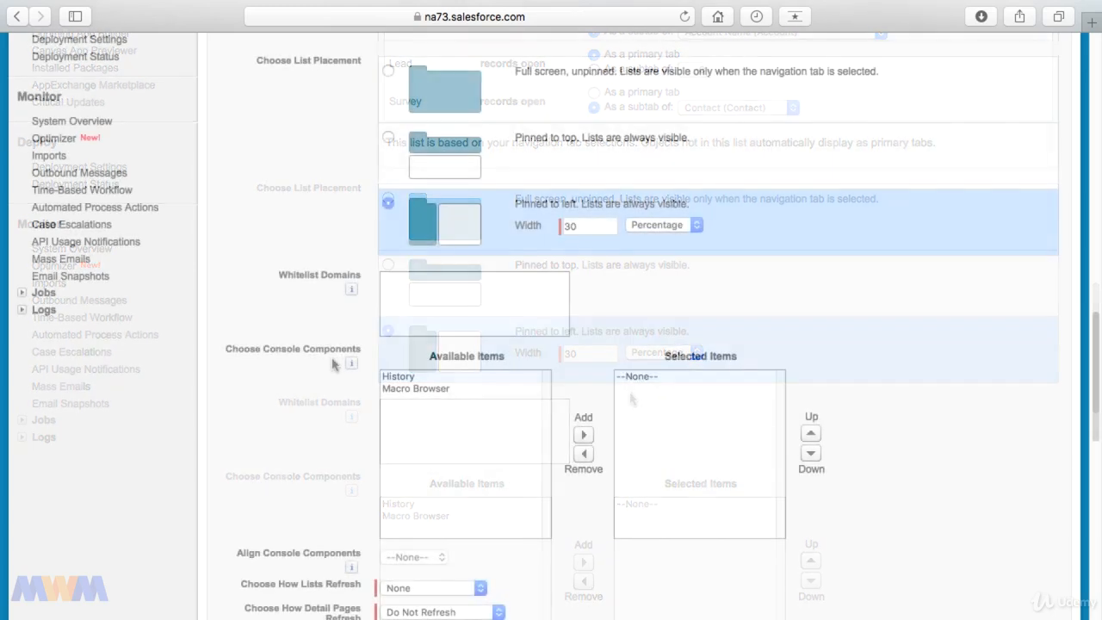
Add History and Macro Browser to the selected console components
left_click(396, 376)
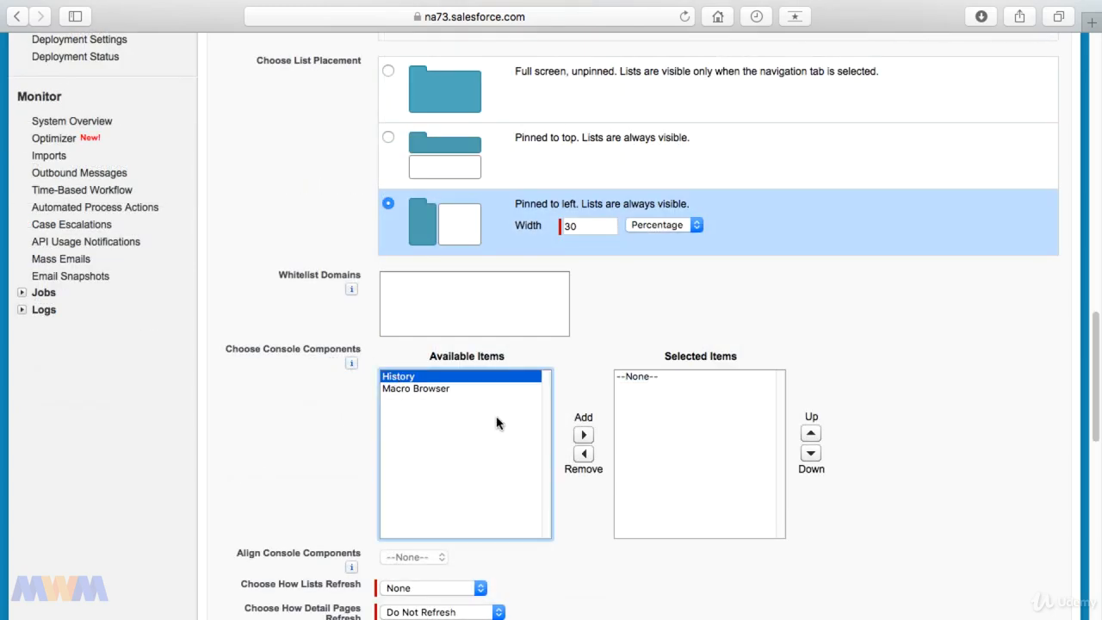
left_click(583, 434)
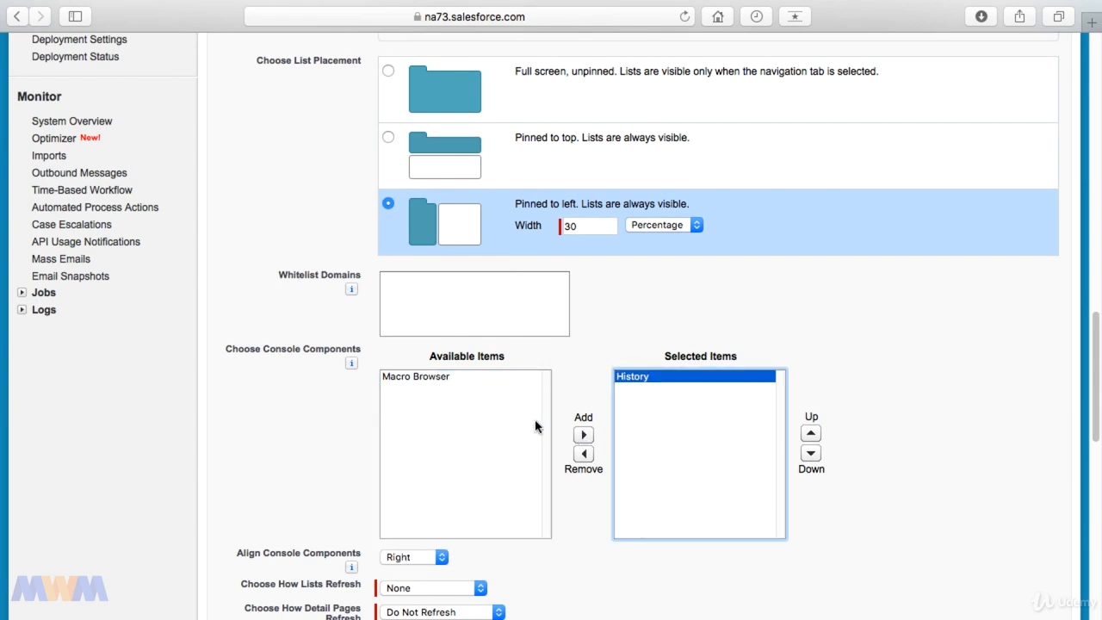
left_click(430, 380)
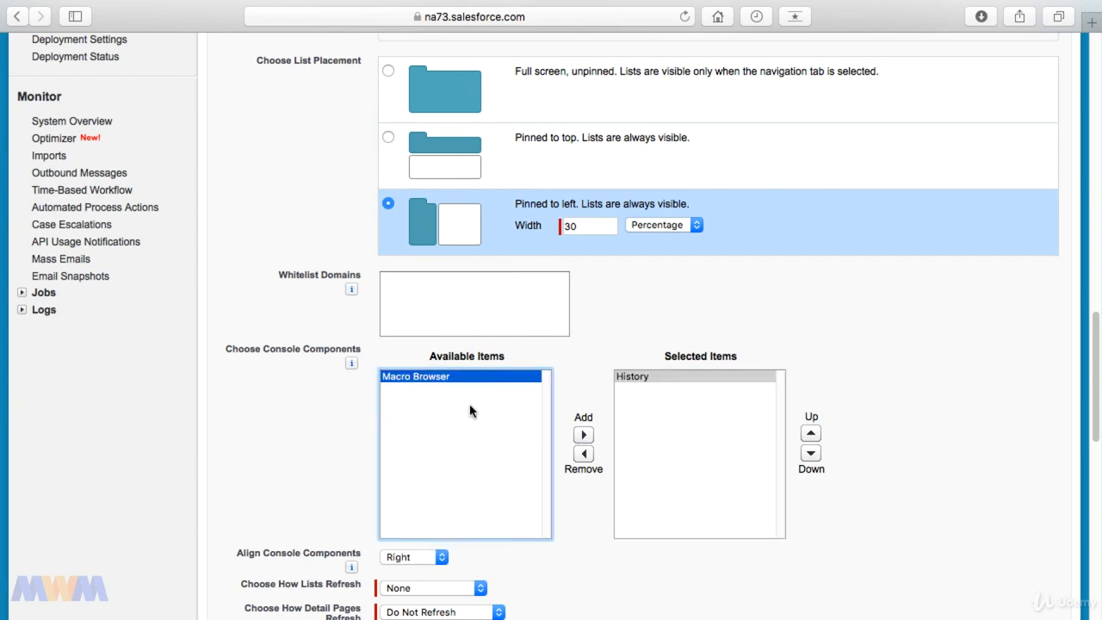
left_click(583, 435)
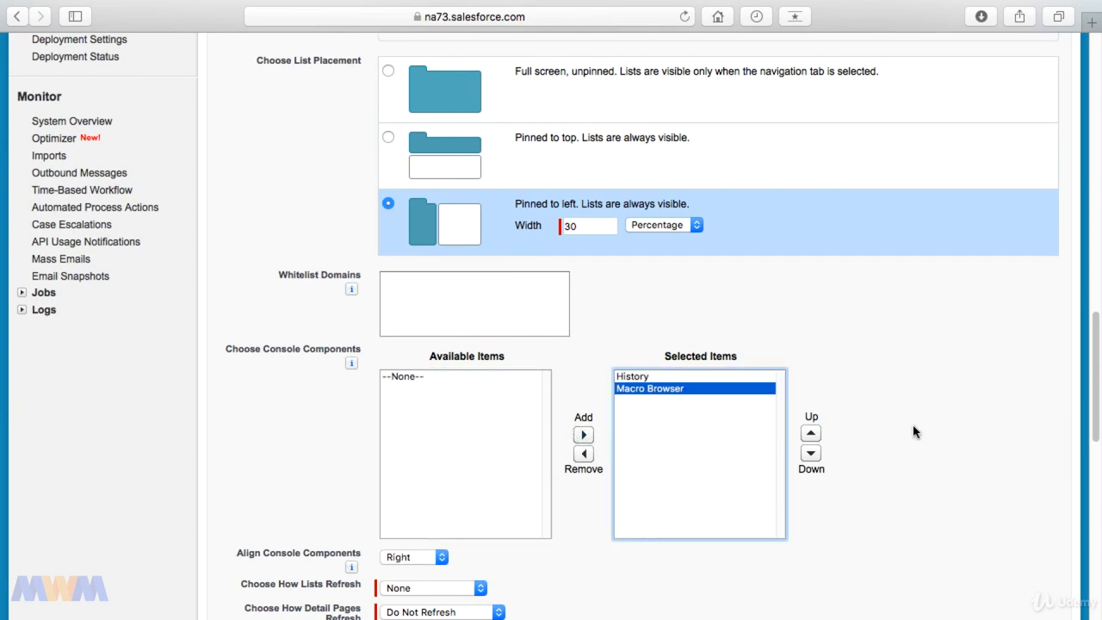
left_click(906, 399)
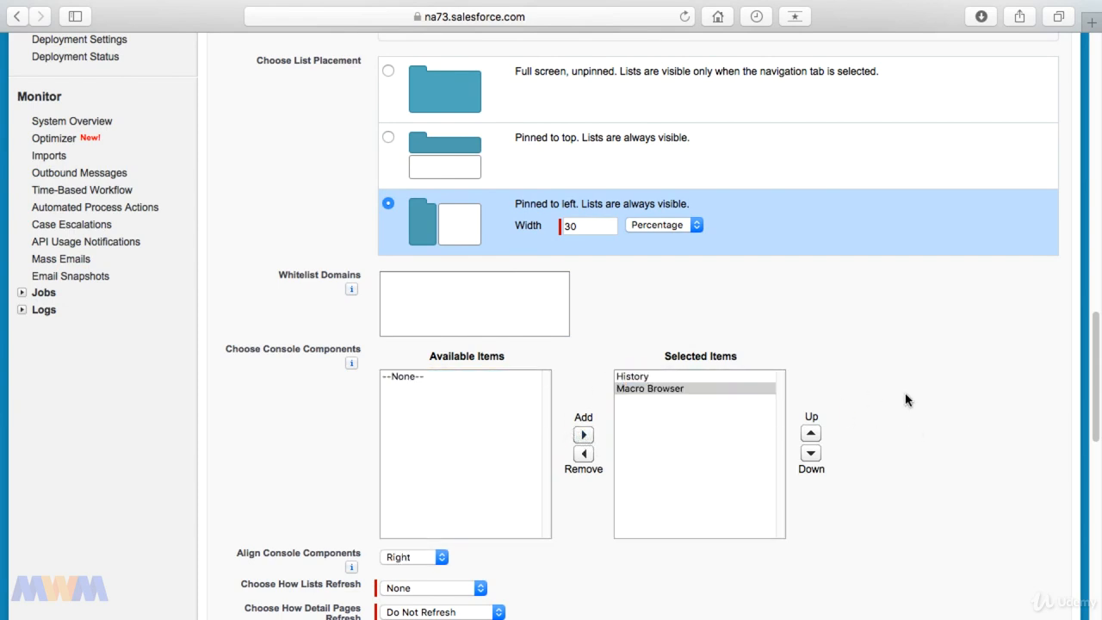
Review the alignment options for console components and read their help text
scroll(904, 399, "down", 5)
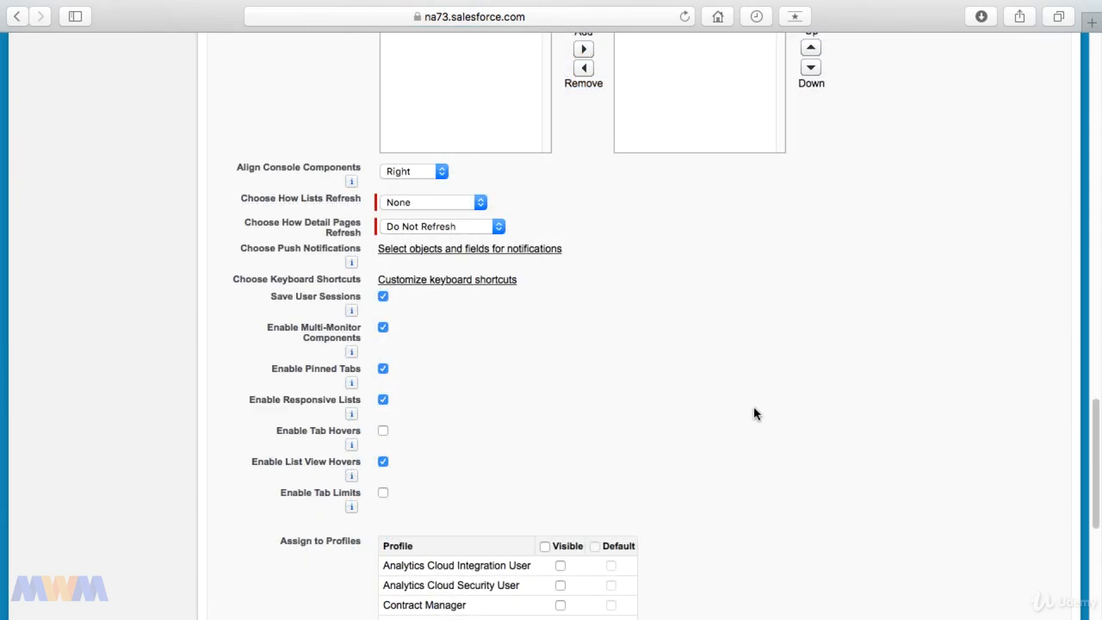
left_click(419, 176)
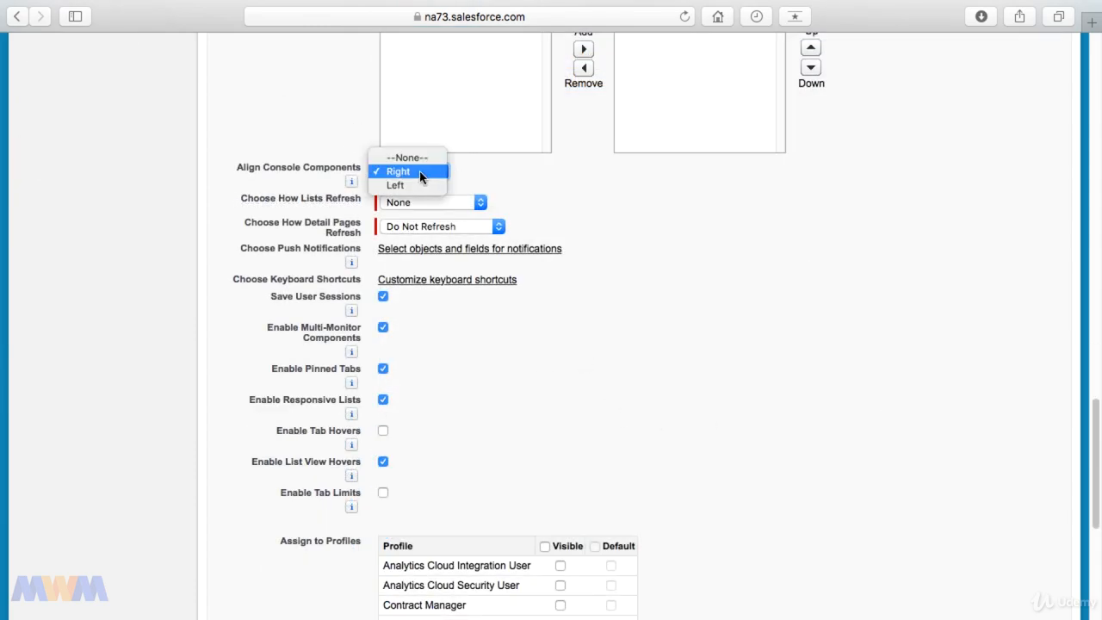
left_click(357, 181)
mouse_move(356, 178)
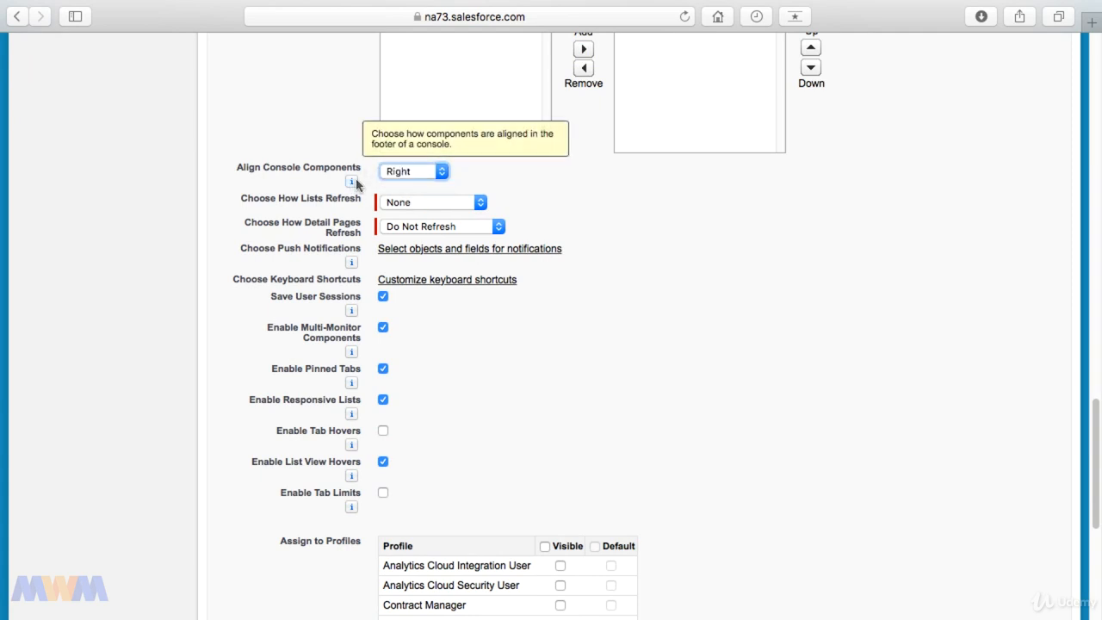
Look through the list refresh options, and set lists to use Refresh List
left_click(414, 205)
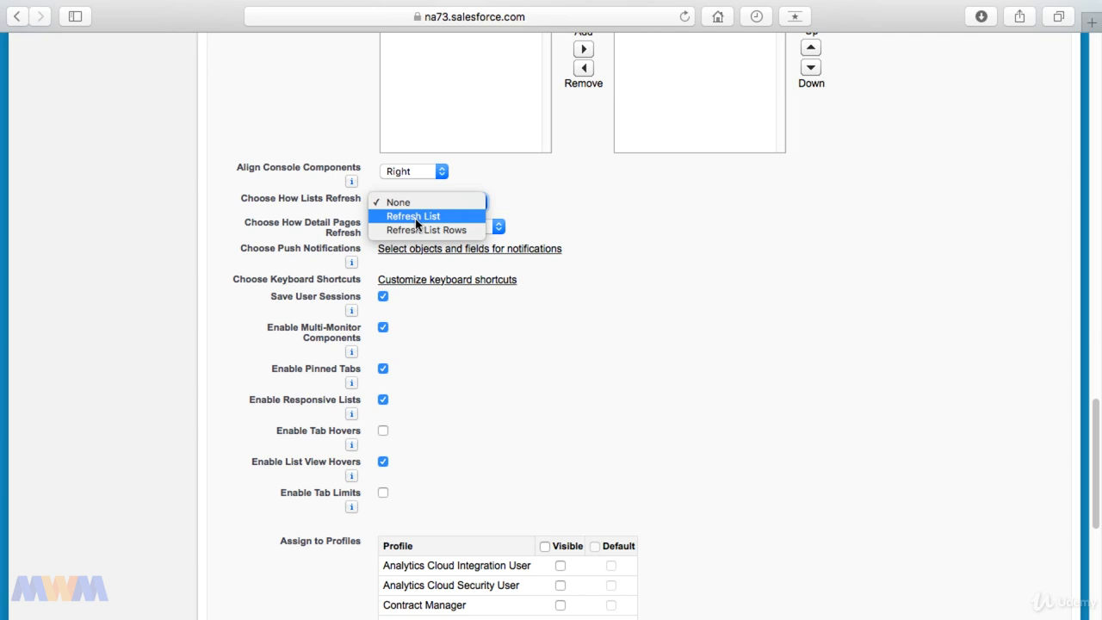
left_click(416, 217)
left_click(418, 203)
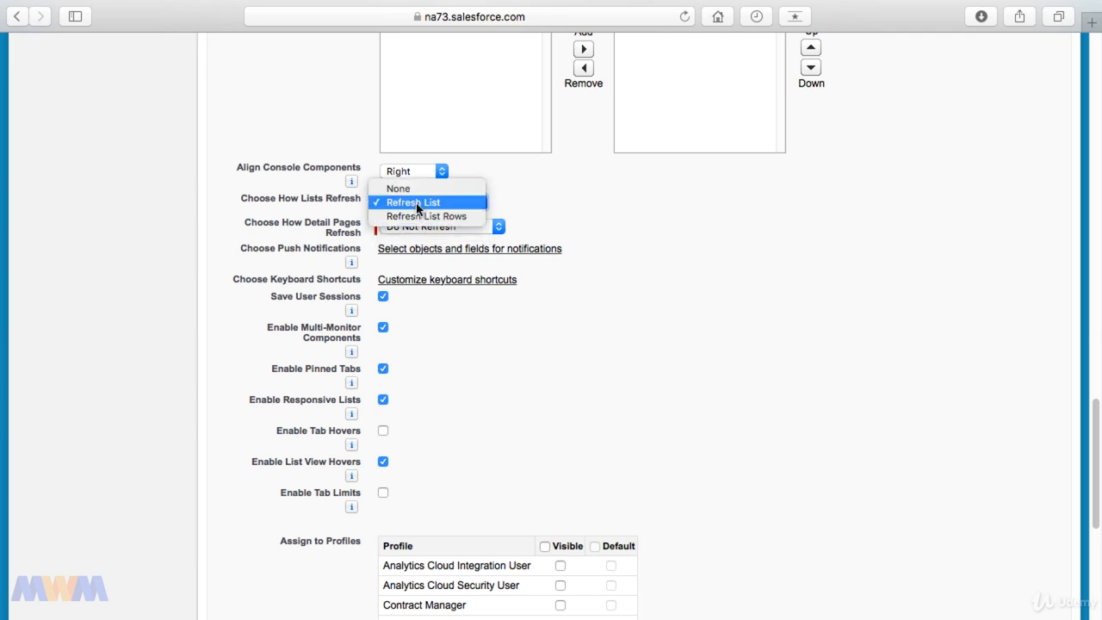
left_click(419, 215)
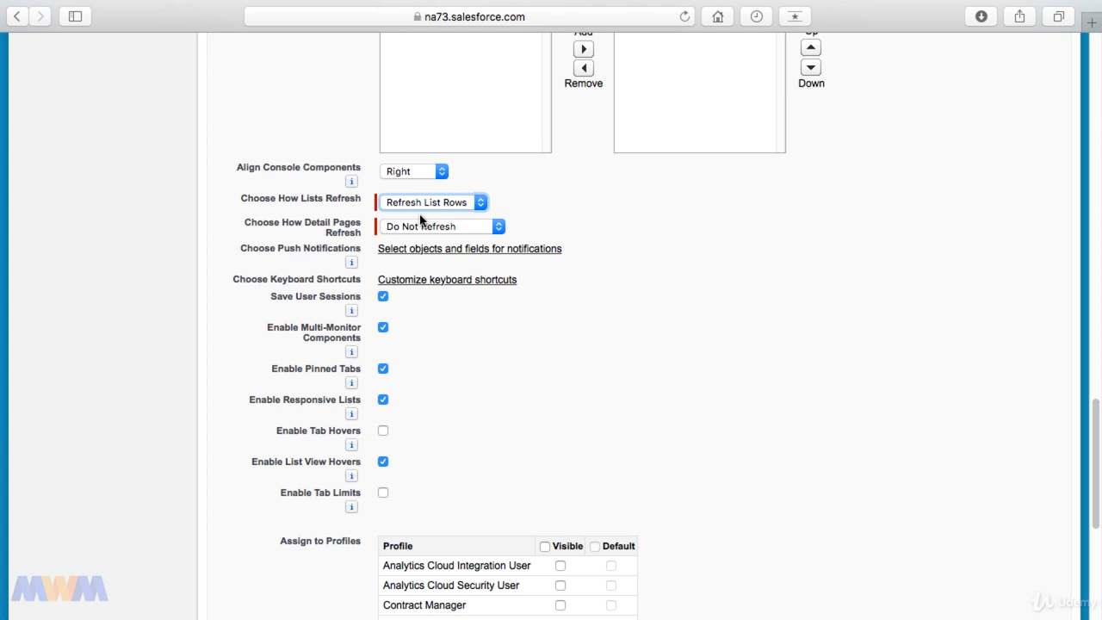
left_click(425, 207)
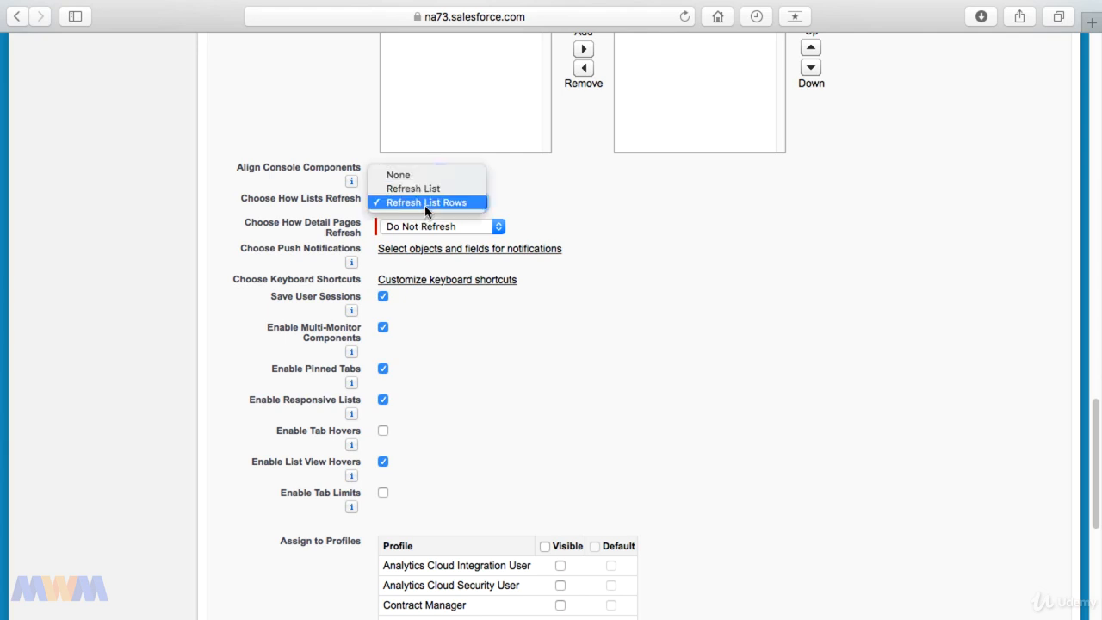
left_click(427, 197)
Try Automatically Refresh for detail pages, and settle on Flag as their refresh behaviour
left_click(435, 228)
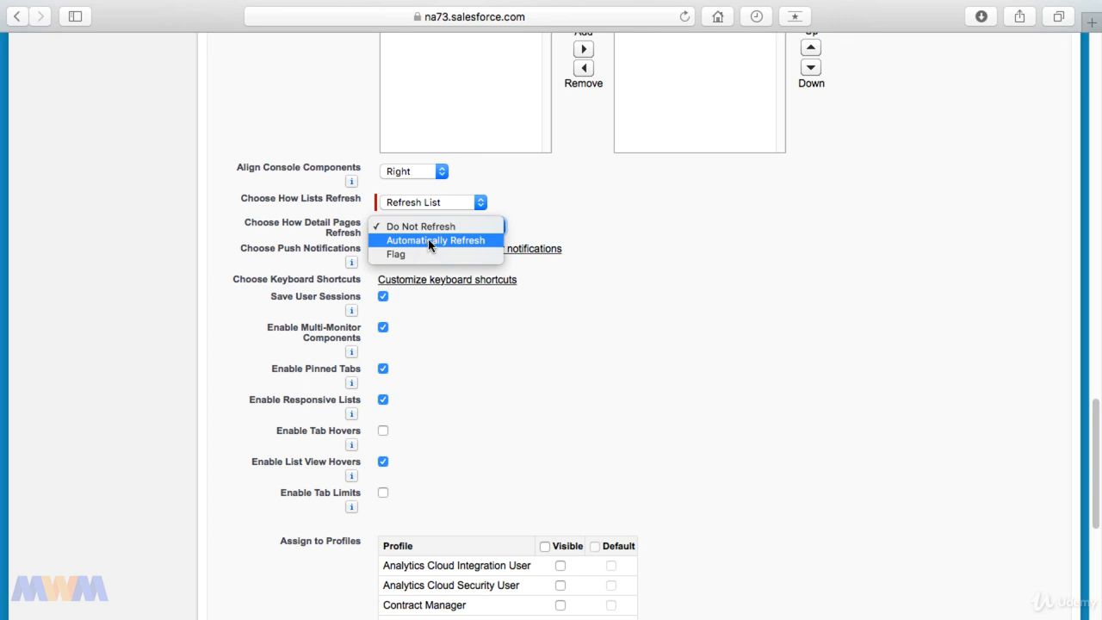
left_click(430, 243)
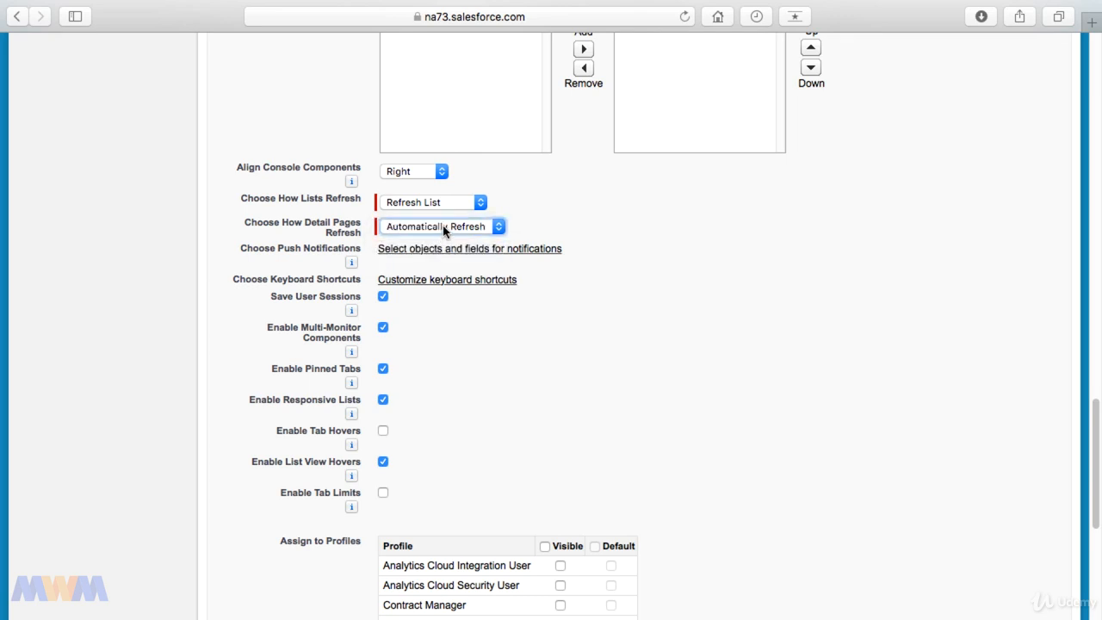
left_click(443, 228)
left_click(434, 241)
Edit the console push notification settings, add Cases as a notification object, and save
mouse_move(353, 264)
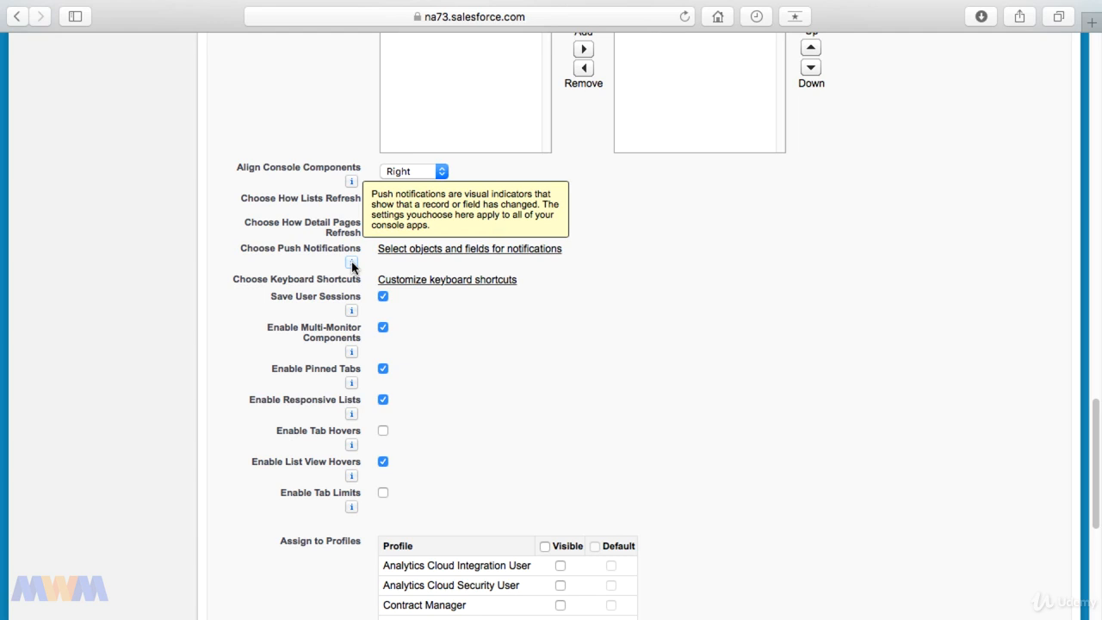
left_click(422, 255)
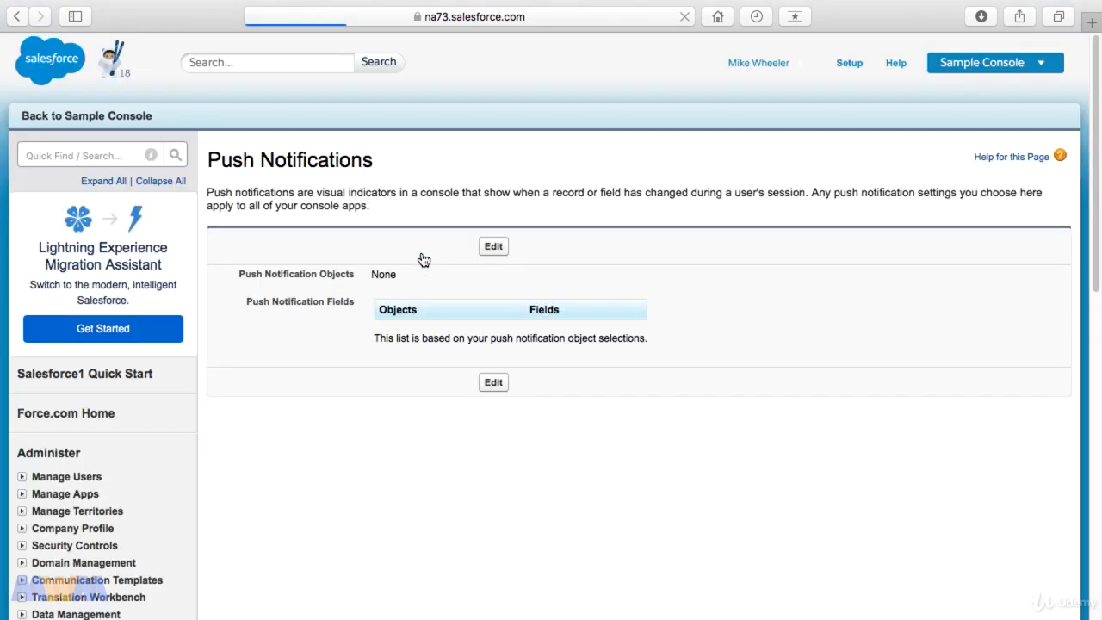
left_click(492, 248)
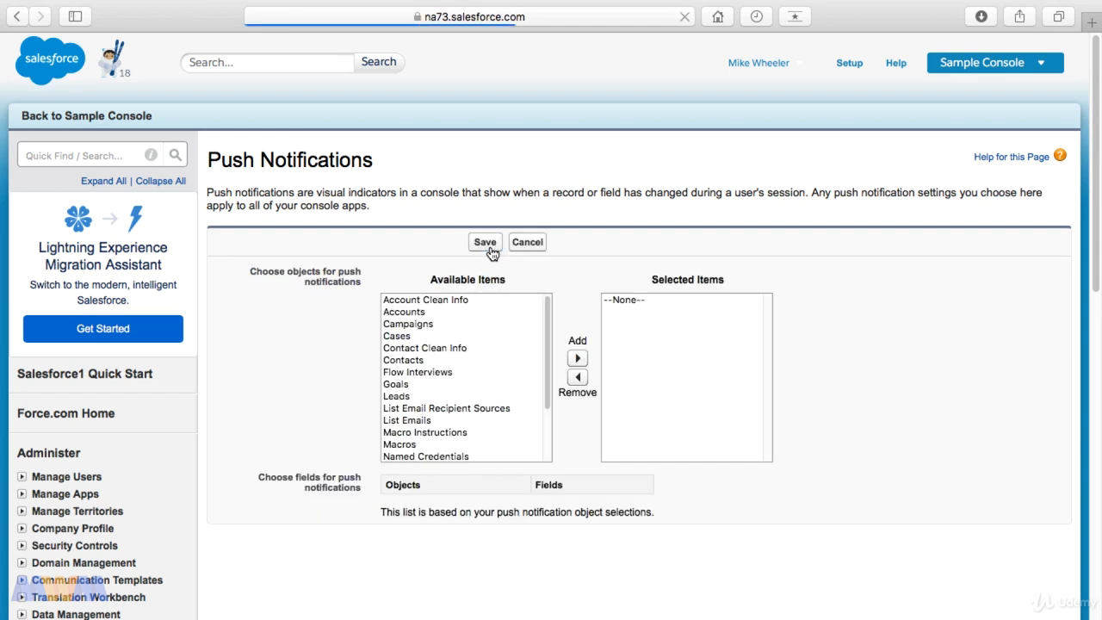
left_click(404, 336)
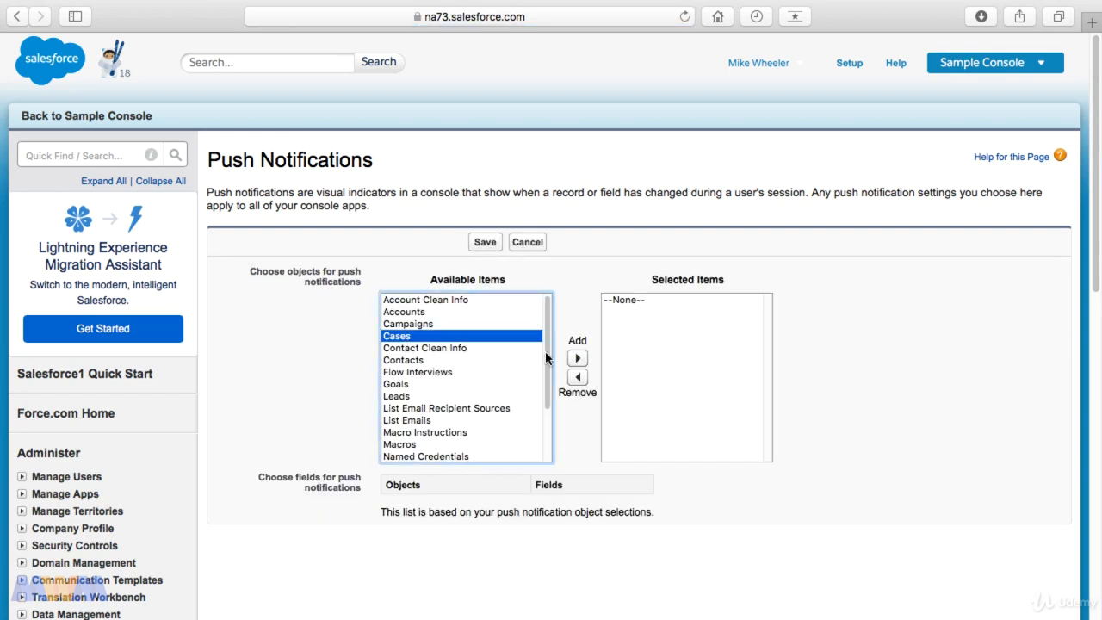
left_click(577, 357)
left_click(893, 427)
scroll(892, 425, "down", 3)
scroll(892, 425, "up", 3)
left_click(484, 241)
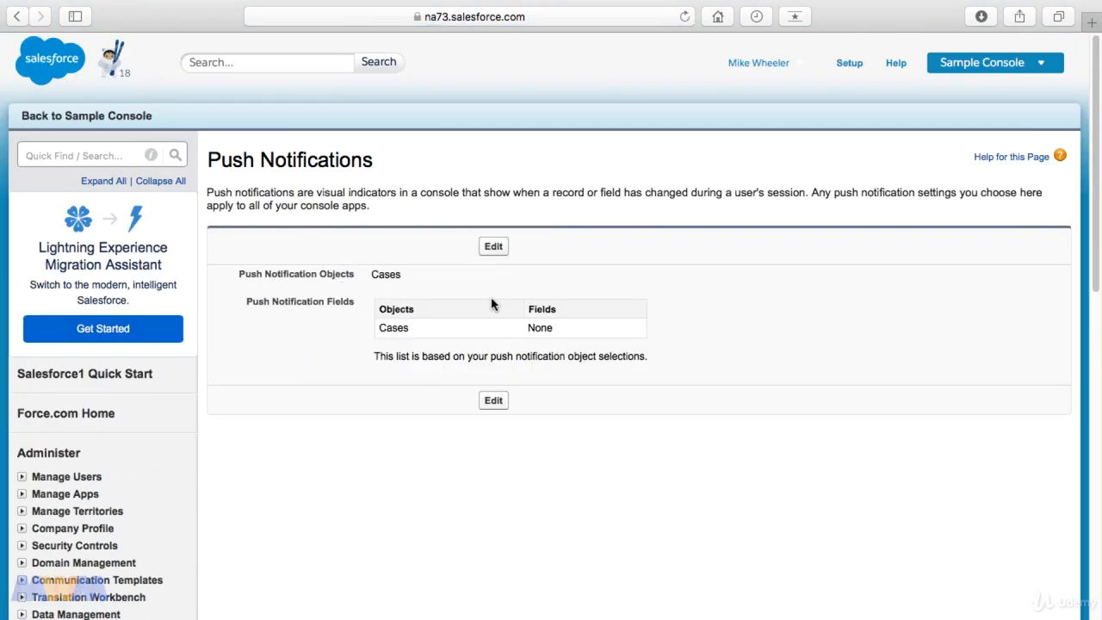
Return to the Sample Console edit page, and read the help for saving user sessions and responsive lists
left_click(18, 16)
left_click(18, 16)
left_click(18, 17)
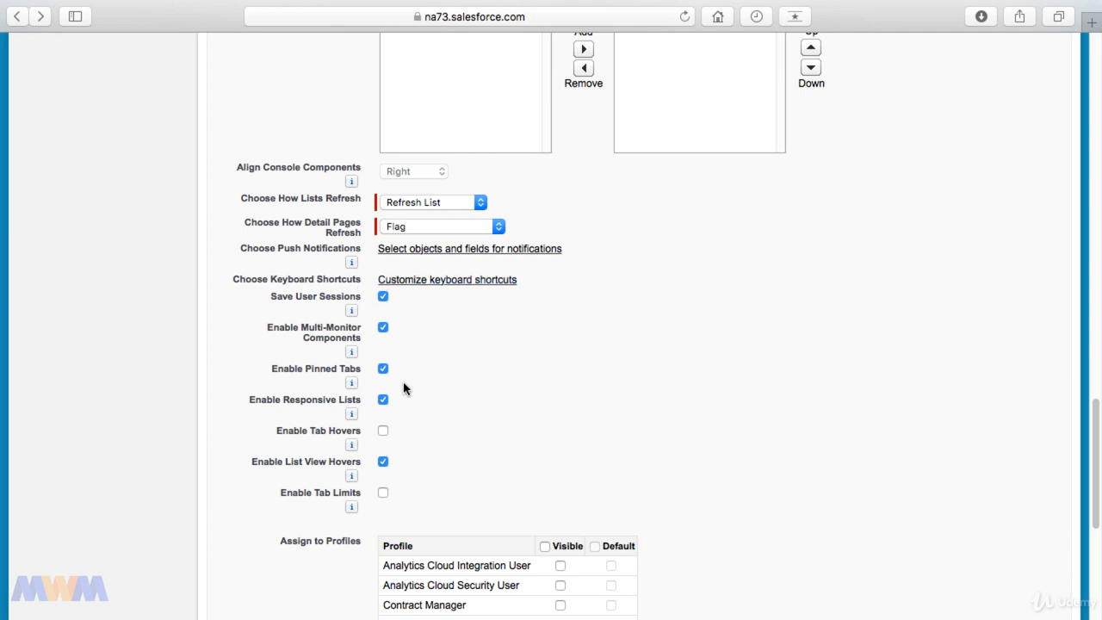
mouse_move(351, 311)
mouse_move(353, 415)
Enable tab hovers and tab limits for the console app
scroll(447, 418, "down", 1)
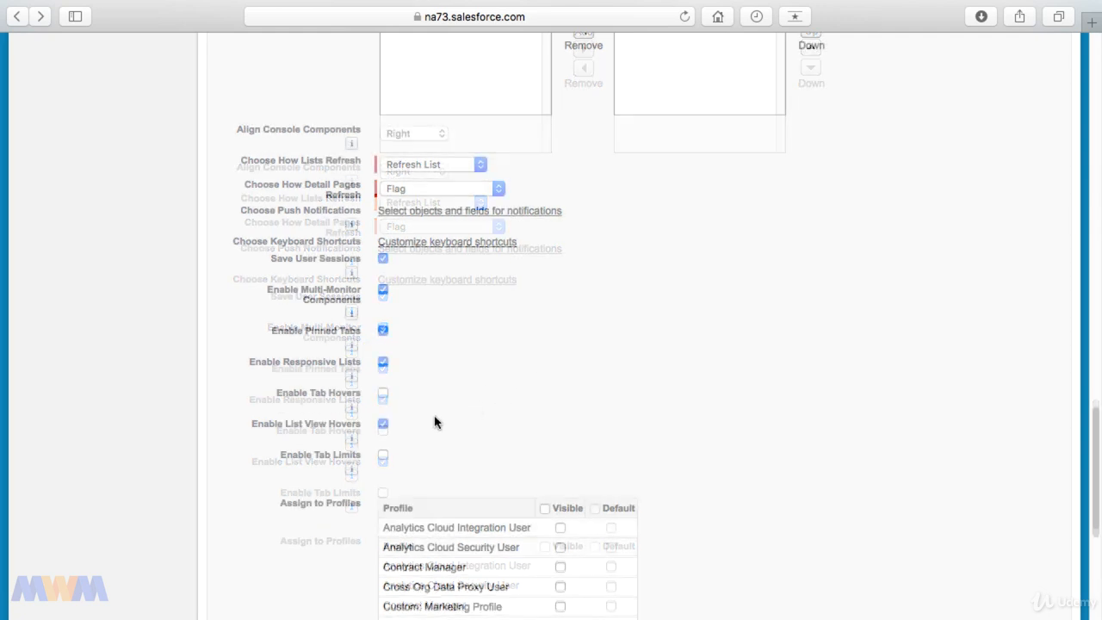
scroll(434, 419, "down", 2)
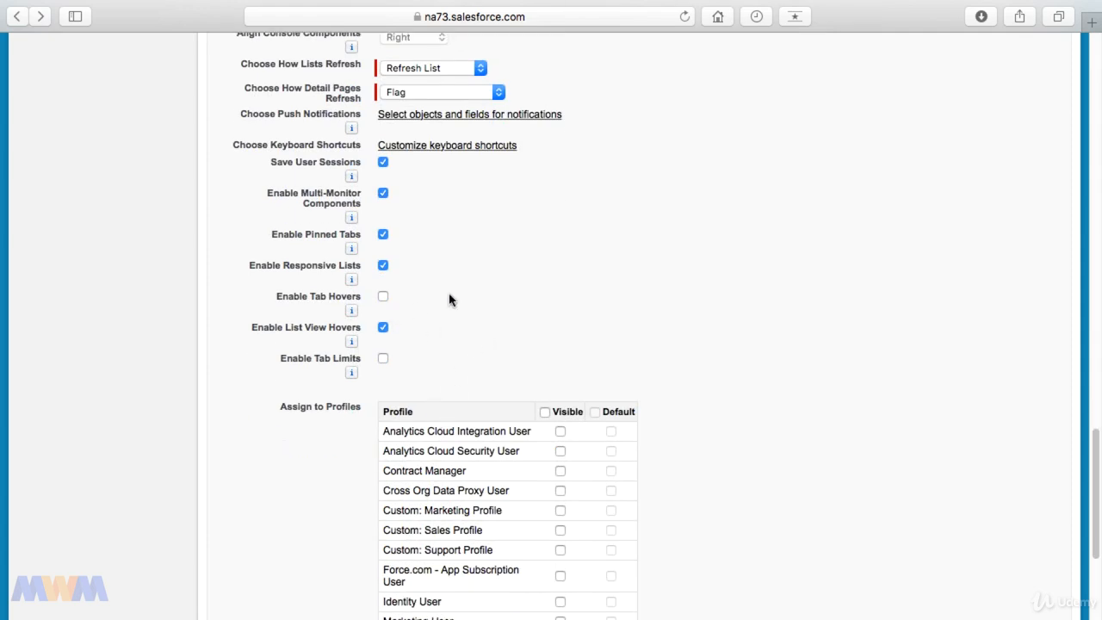
left_click(383, 297)
left_click(383, 360)
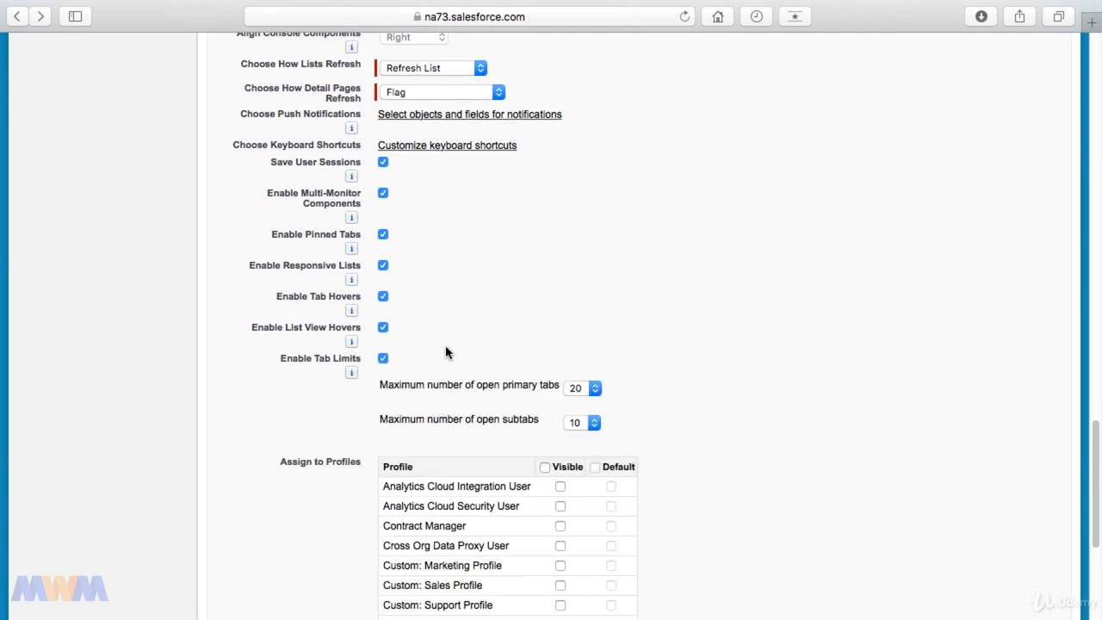
scroll(450, 350, "down", 3)
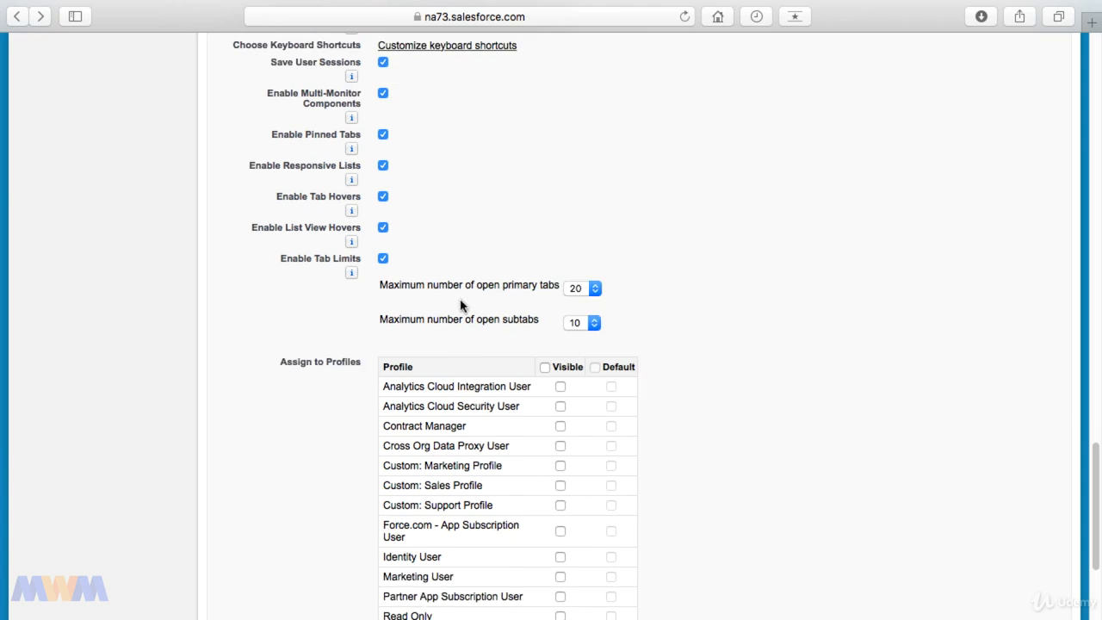
Limit the console to a maximum of 5 open primary tabs and 10 open subtabs
scroll(460, 306, "down", 1)
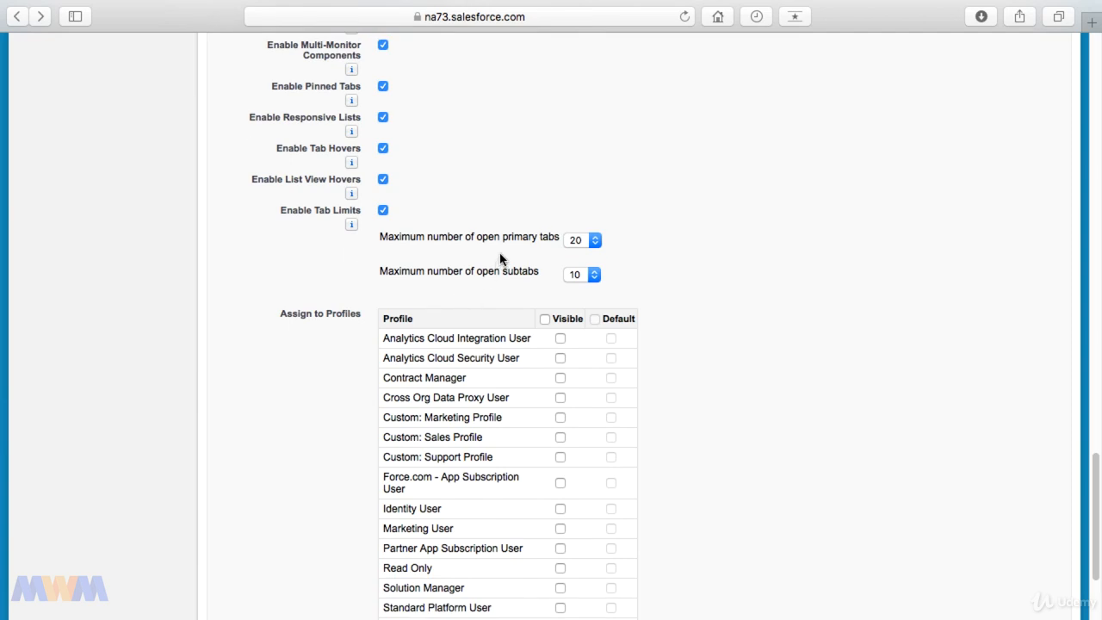
left_click(583, 243)
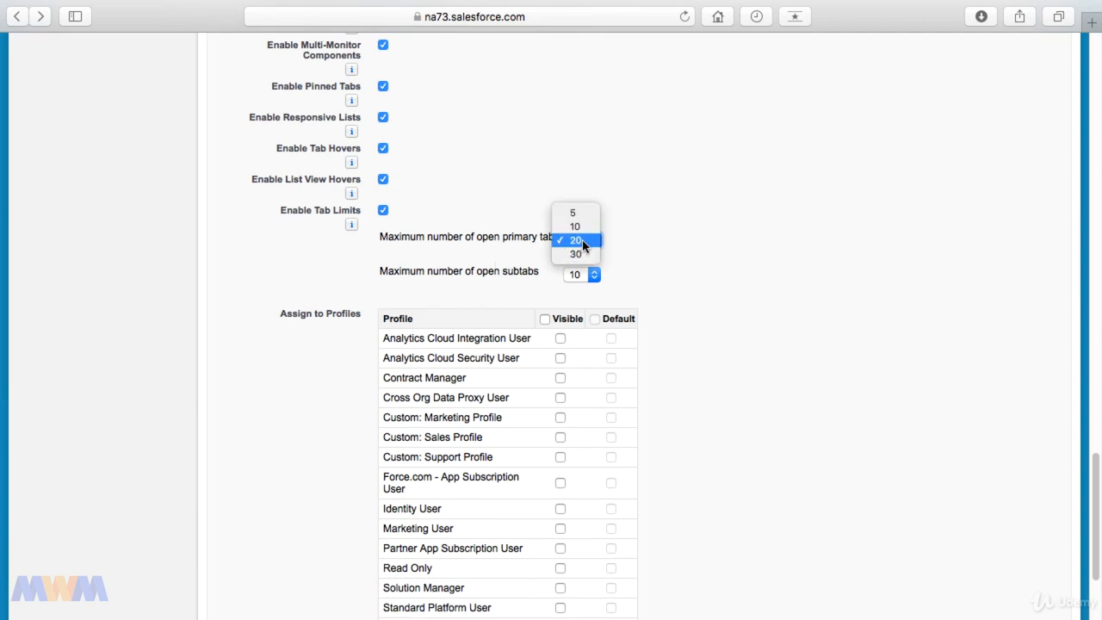
left_click(581, 227)
left_click(583, 278)
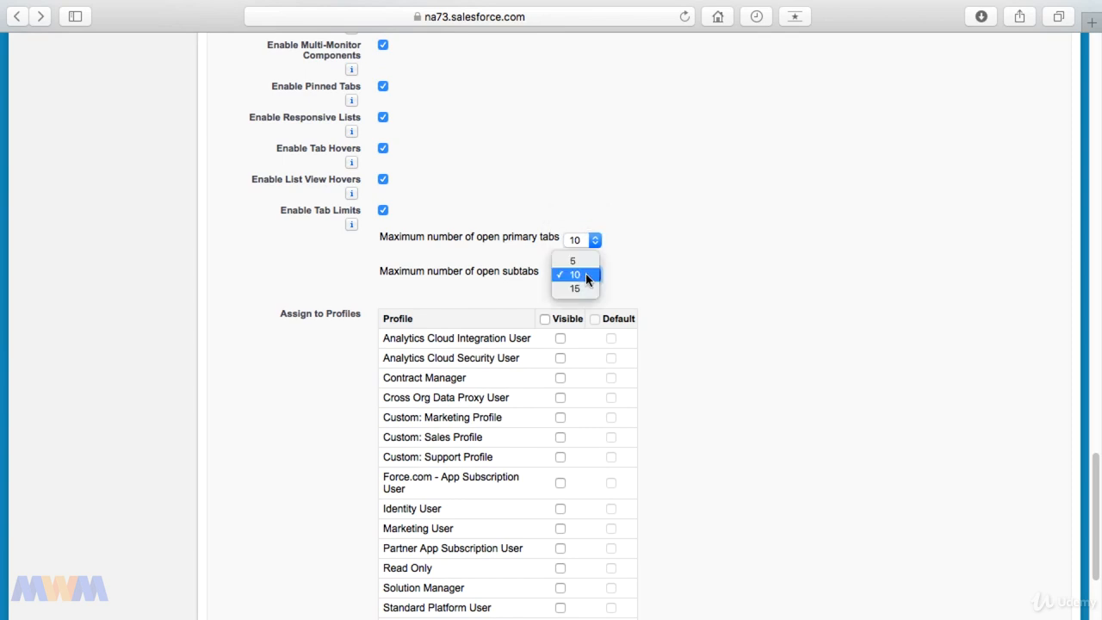
left_click(585, 277)
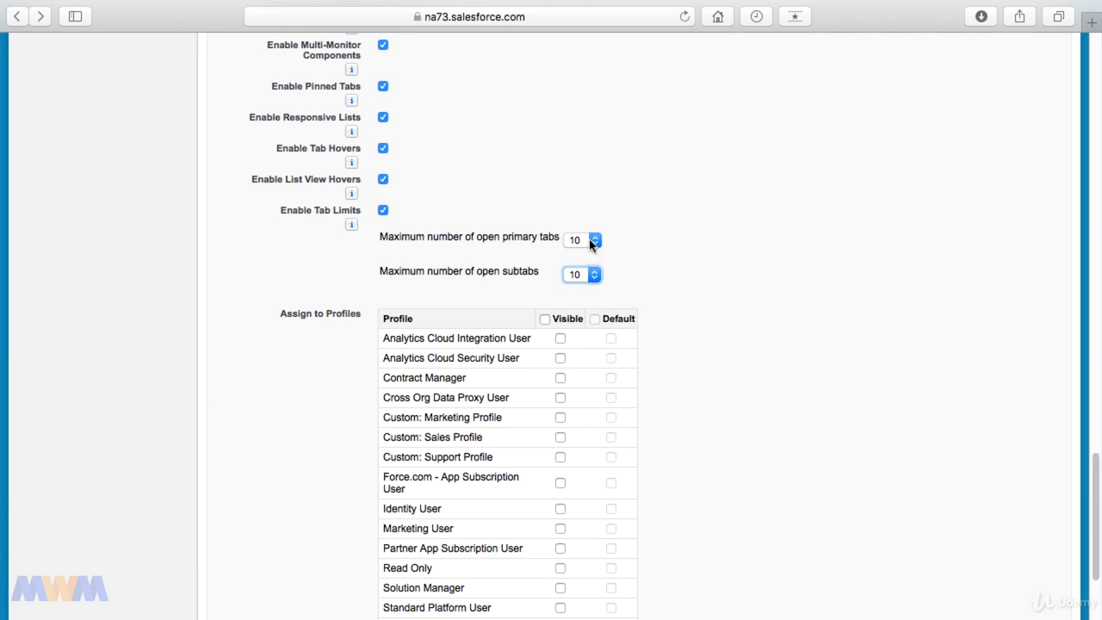
left_click(592, 240)
left_click(581, 227)
left_click(697, 299)
Make the console app visible to the Custom: Marketing Profile, and save the app settings
scroll(699, 306, "down", 2)
scroll(699, 308, "down", 2)
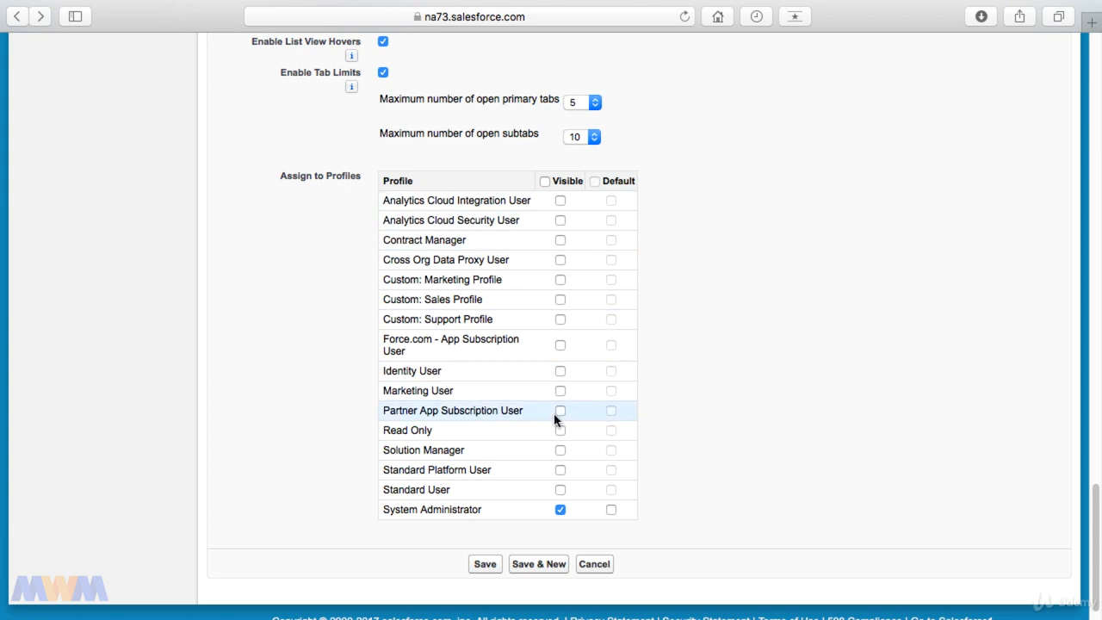
left_click(559, 280)
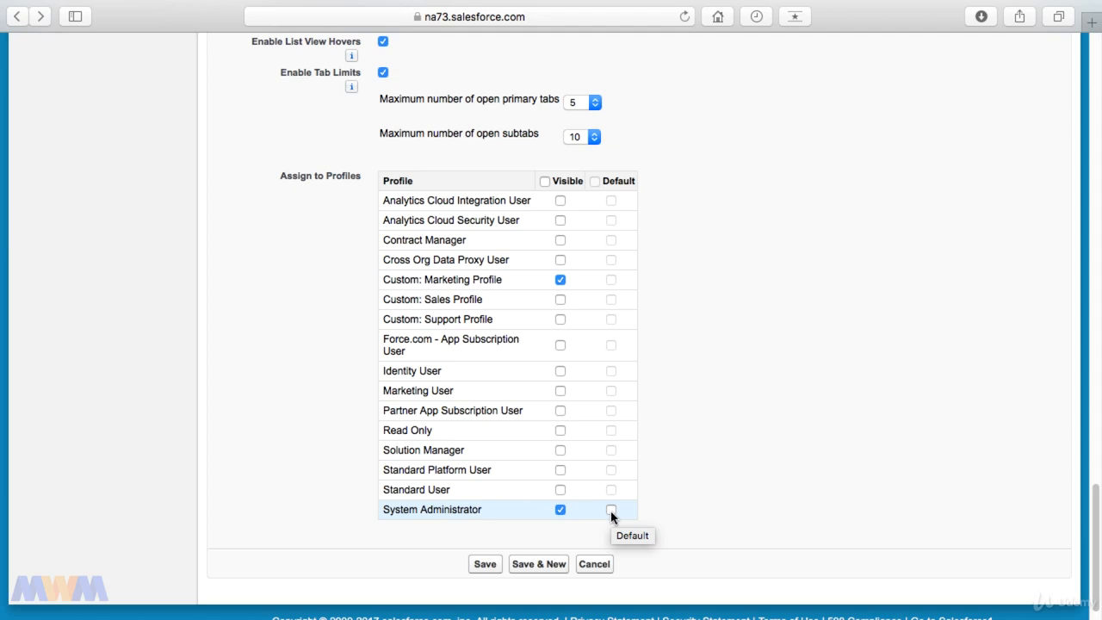
scroll(706, 419, "up", 15)
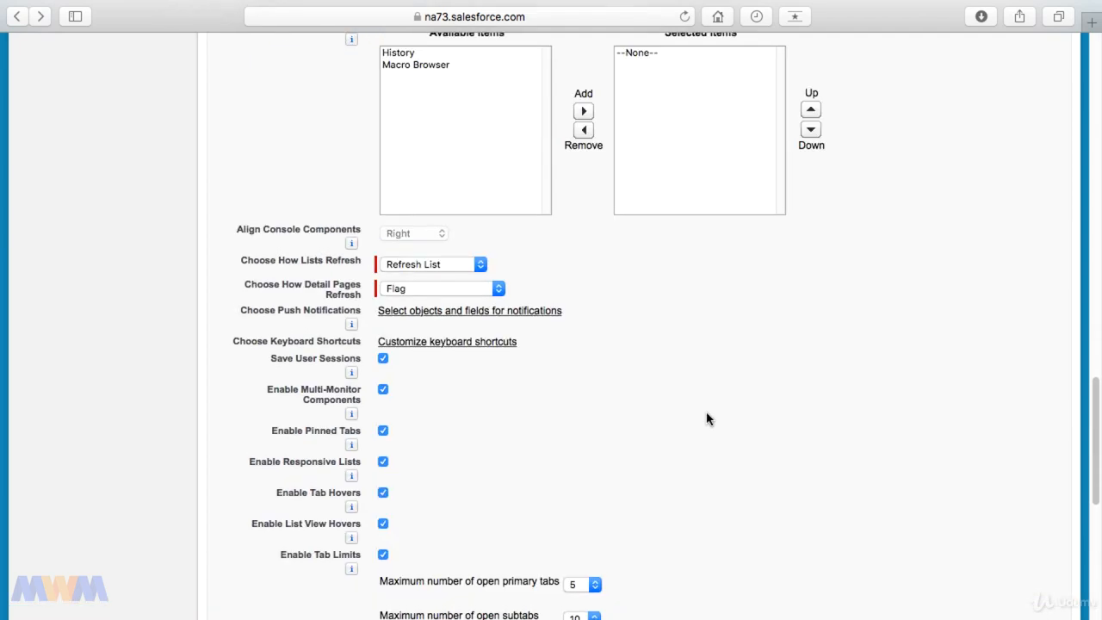
scroll(706, 419, "down", 15)
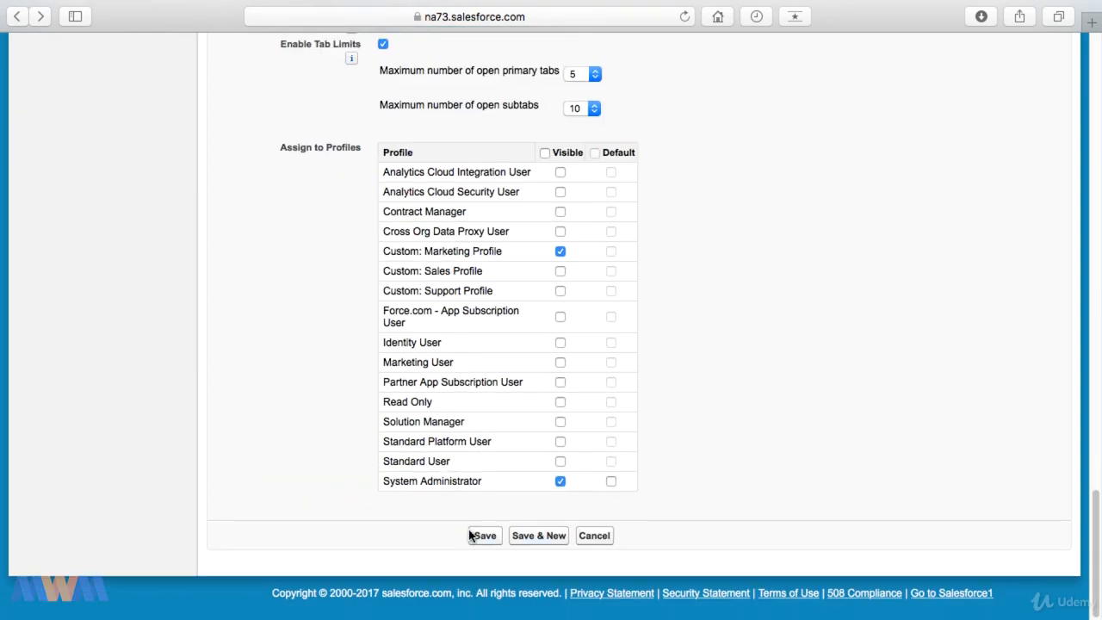
left_click(483, 536)
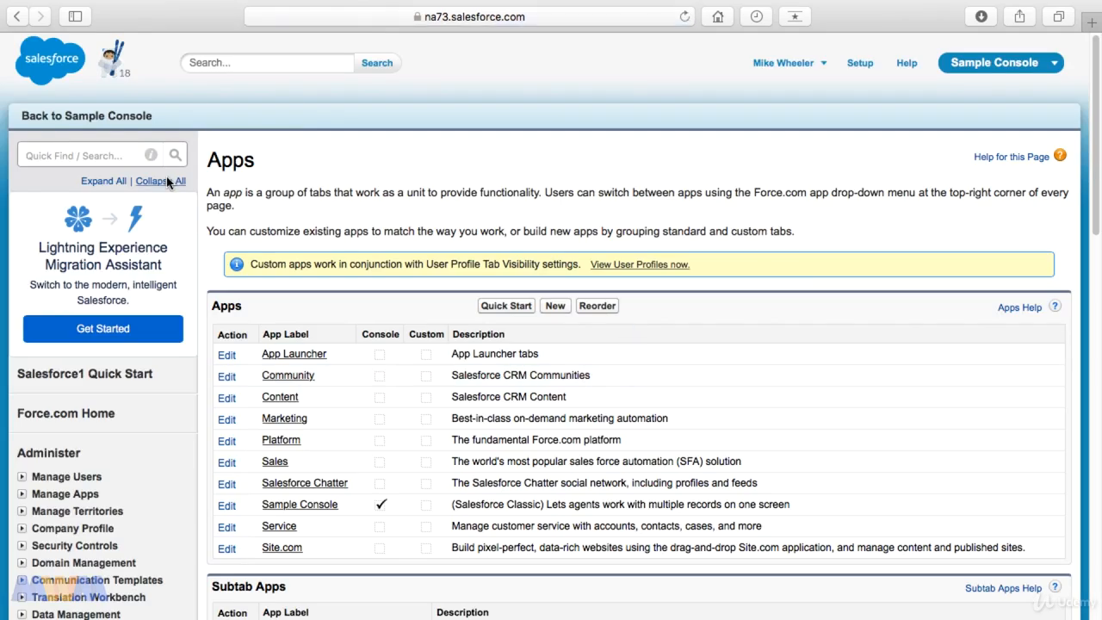
Return to the Sample Console and narrow the pinned Cases list to give the open case more room
left_click(112, 117)
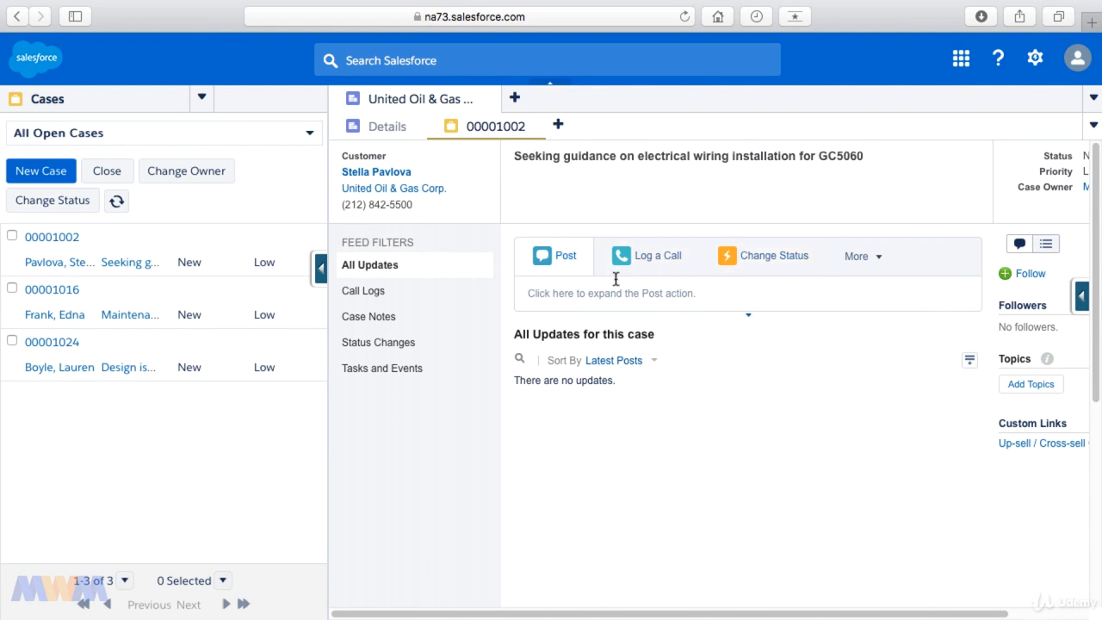
right_click(328, 417)
left_click_drag(328, 416, 184, 459)
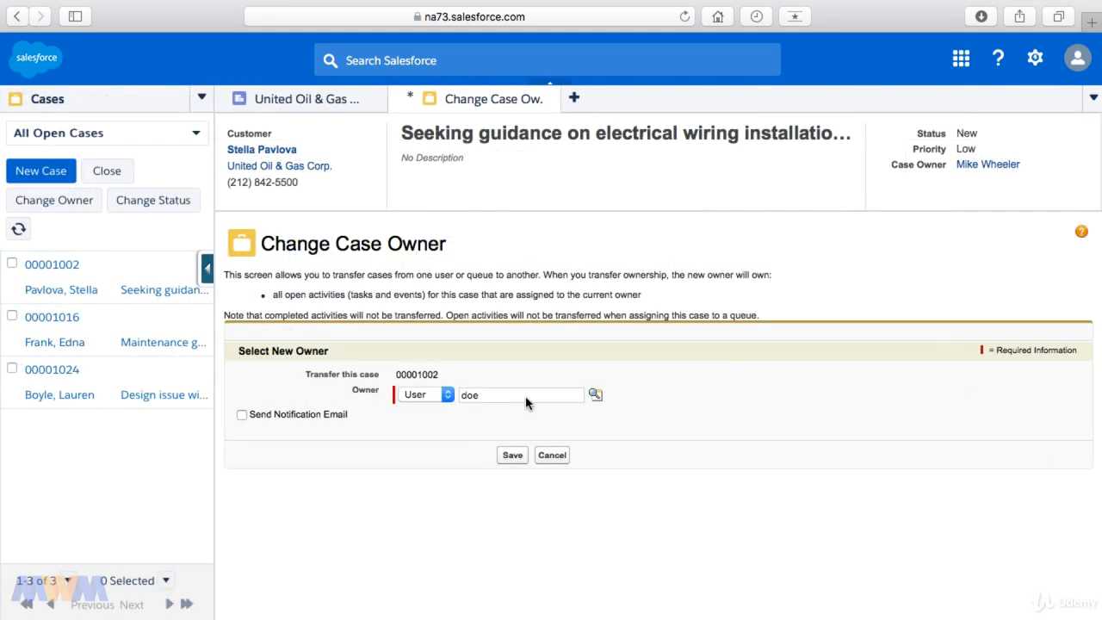
Look up the new case owner from the entered surname, enable Send Notification Email, and save the ownership change
left_click(527, 398)
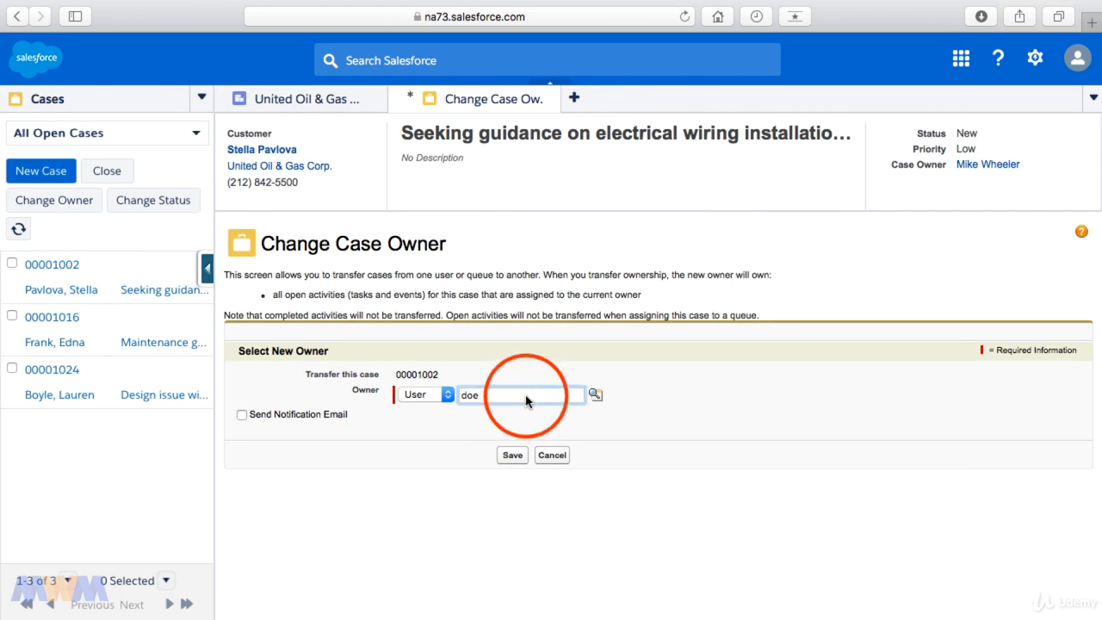
left_click(595, 395)
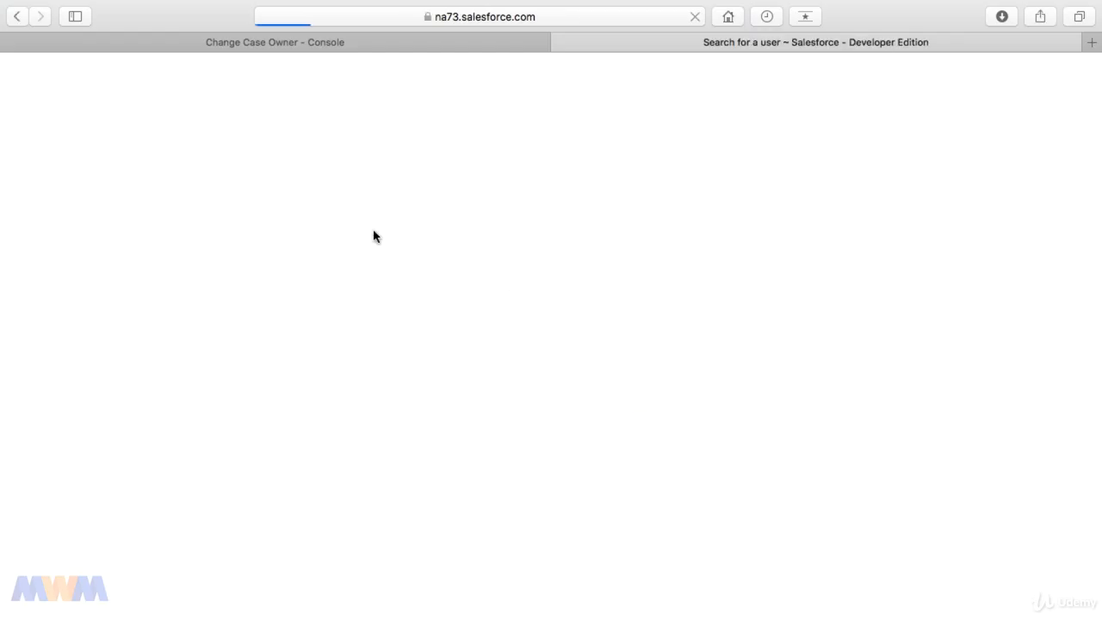
left_click(48, 237)
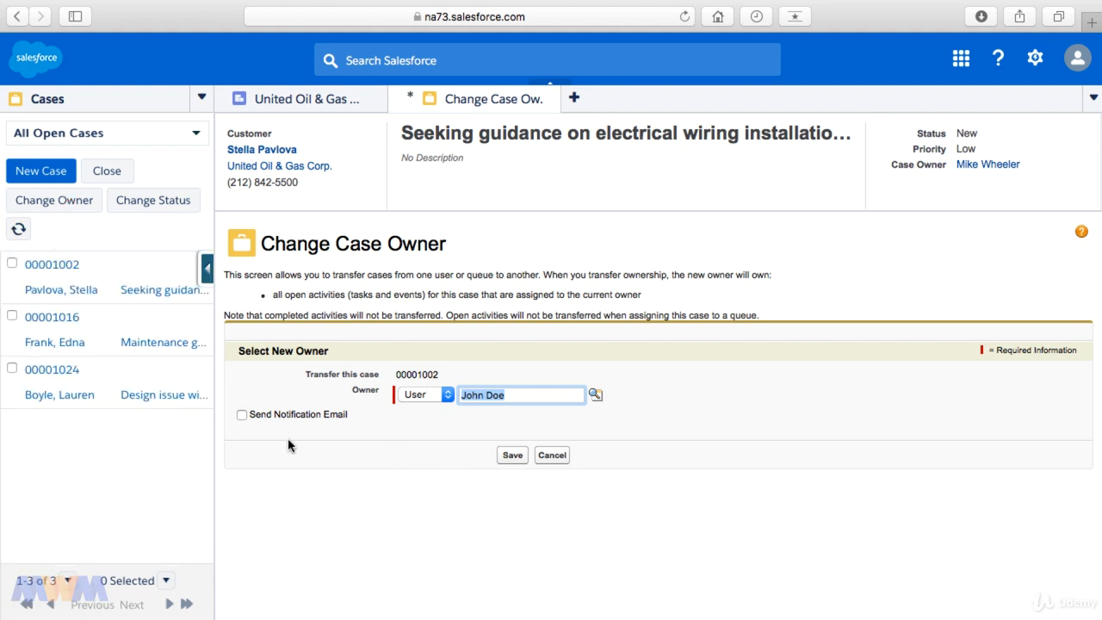
left_click(242, 415)
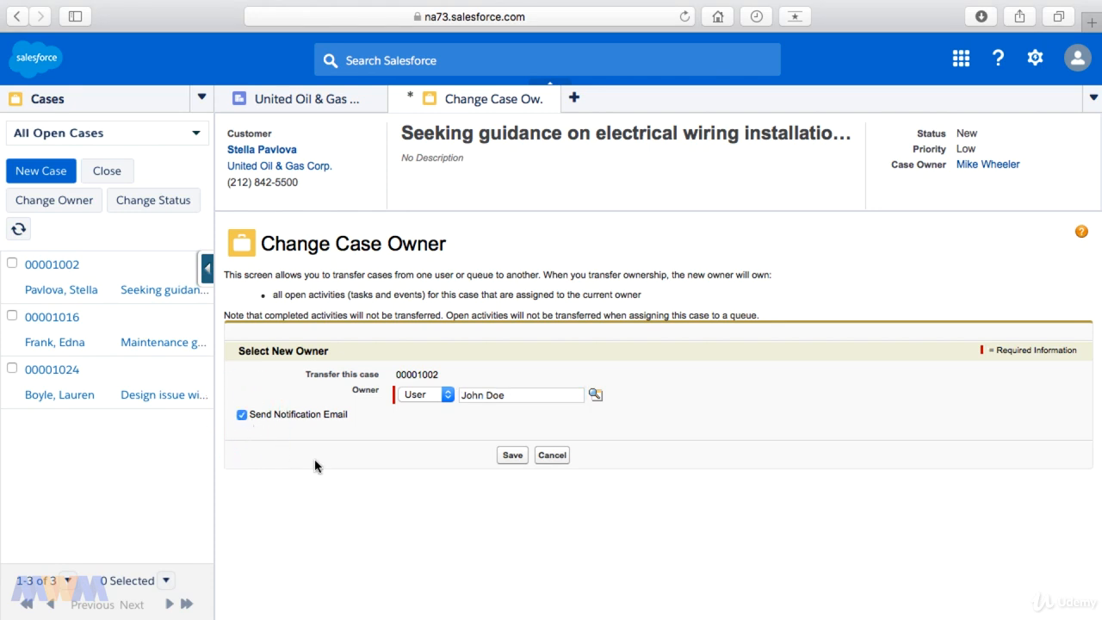
left_click(512, 455)
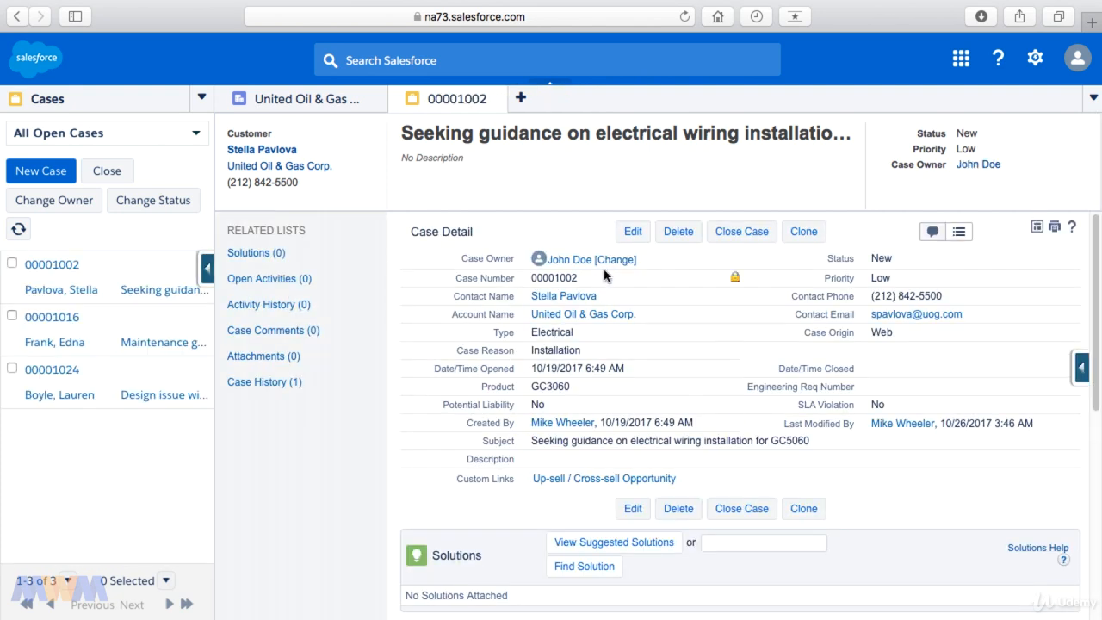
Review the ownership change in the case feed, and return to the case detail view
left_click(937, 235)
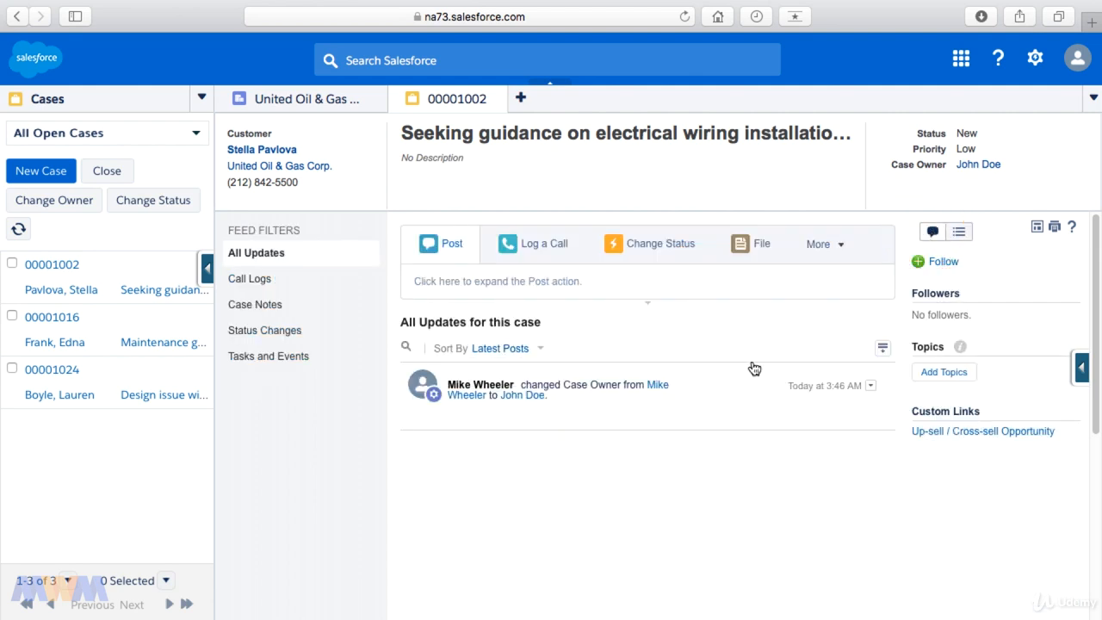
left_click_drag(561, 384, 581, 396)
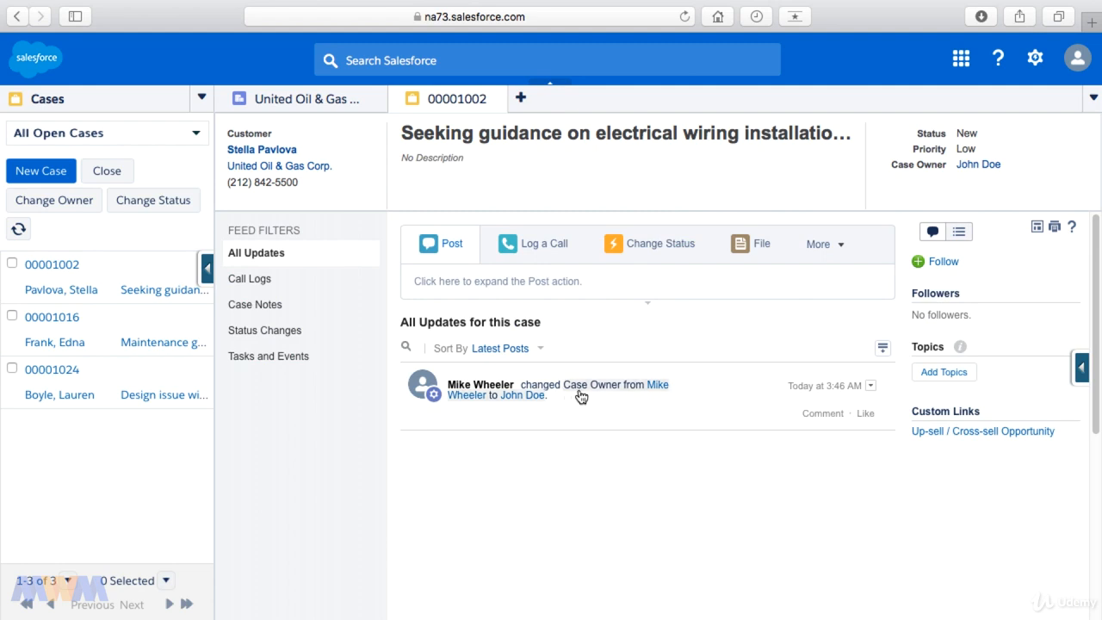
left_click(523, 408)
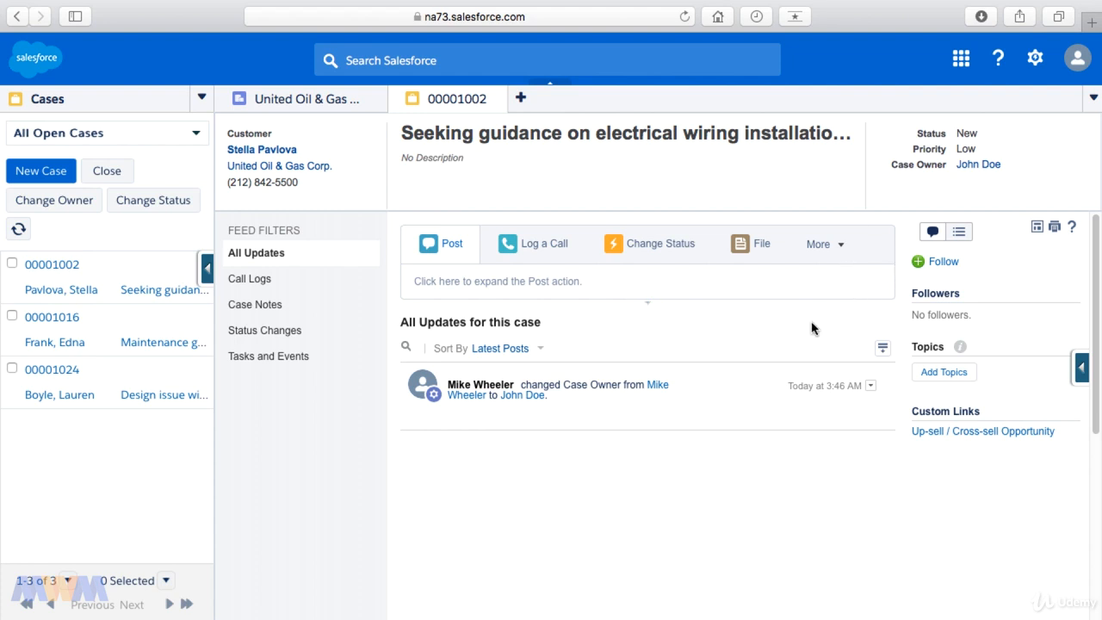
left_click(958, 233)
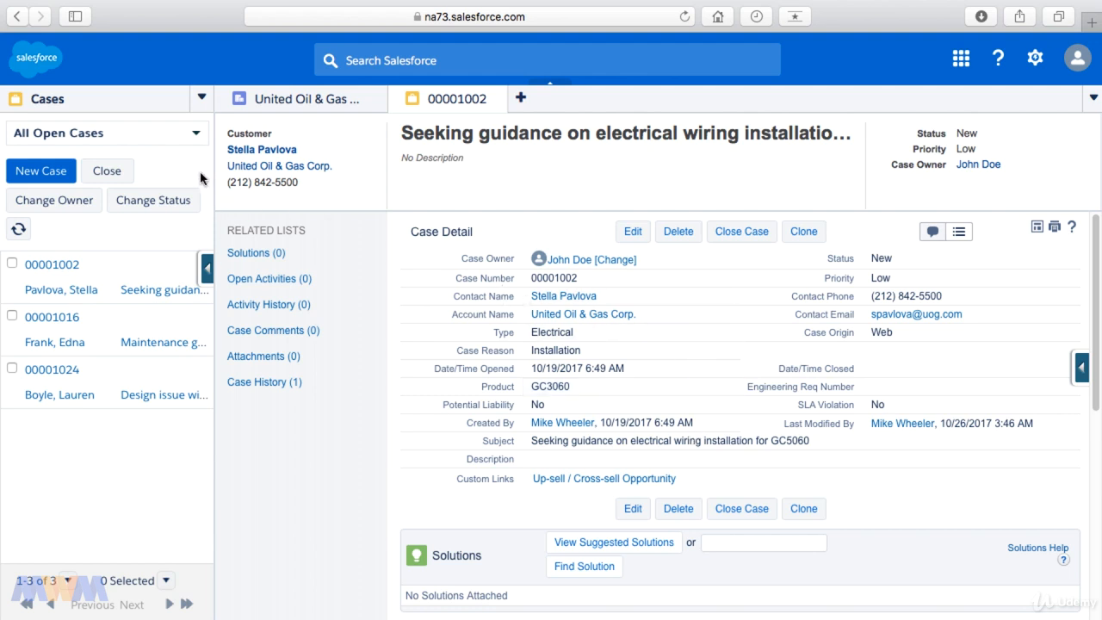
Switch the Cases list to the new owner's list view, and widen the list pane
left_click(196, 133)
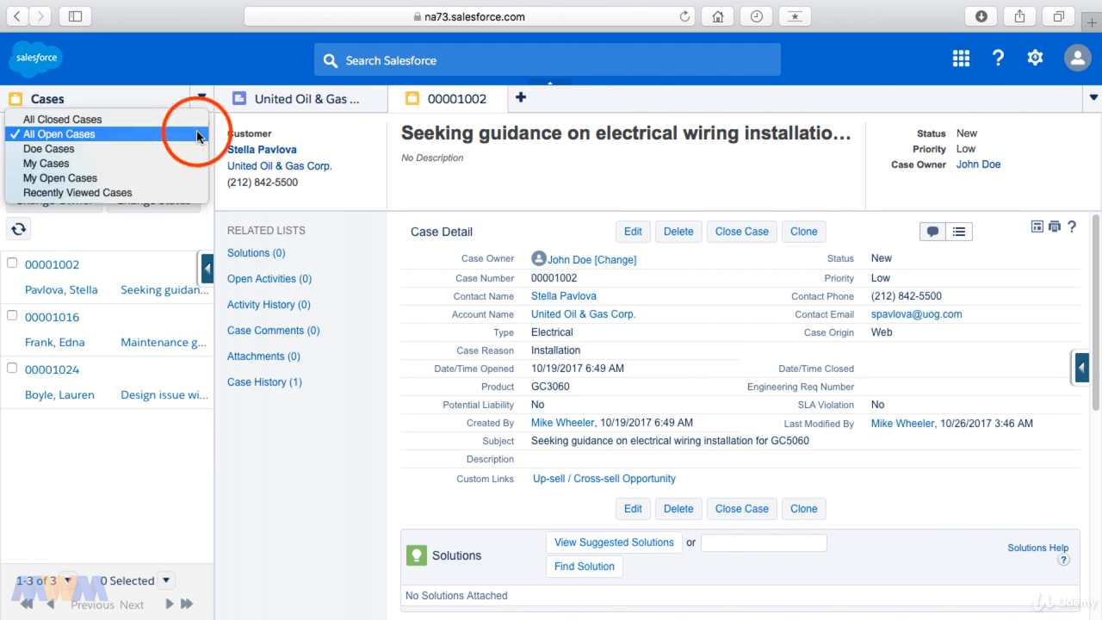
left_click(136, 150)
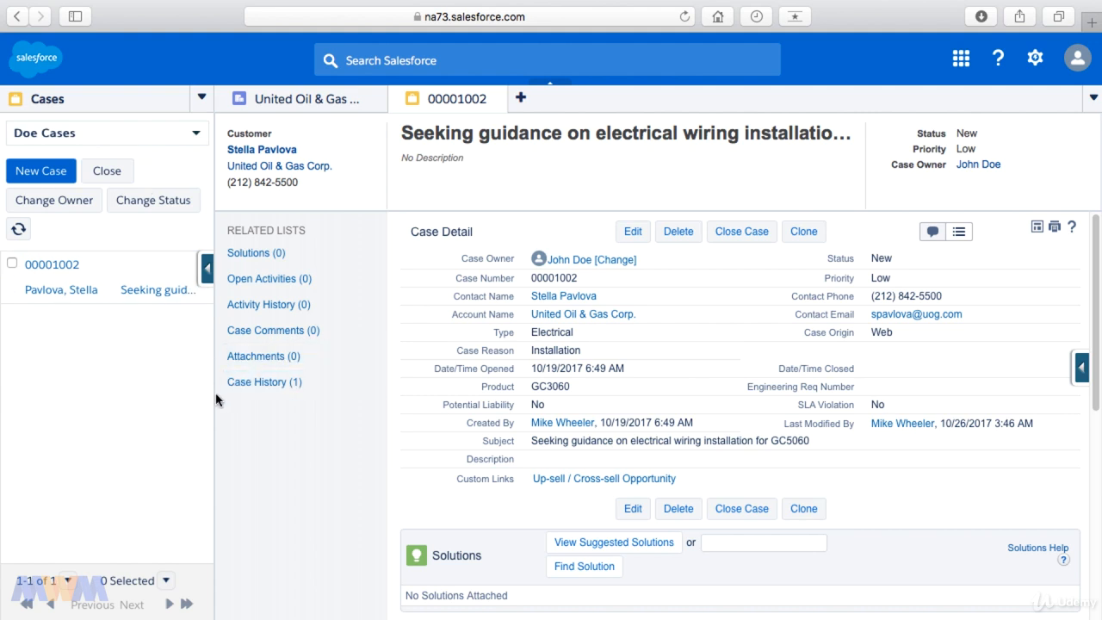
left_click_drag(216, 396, 288, 388)
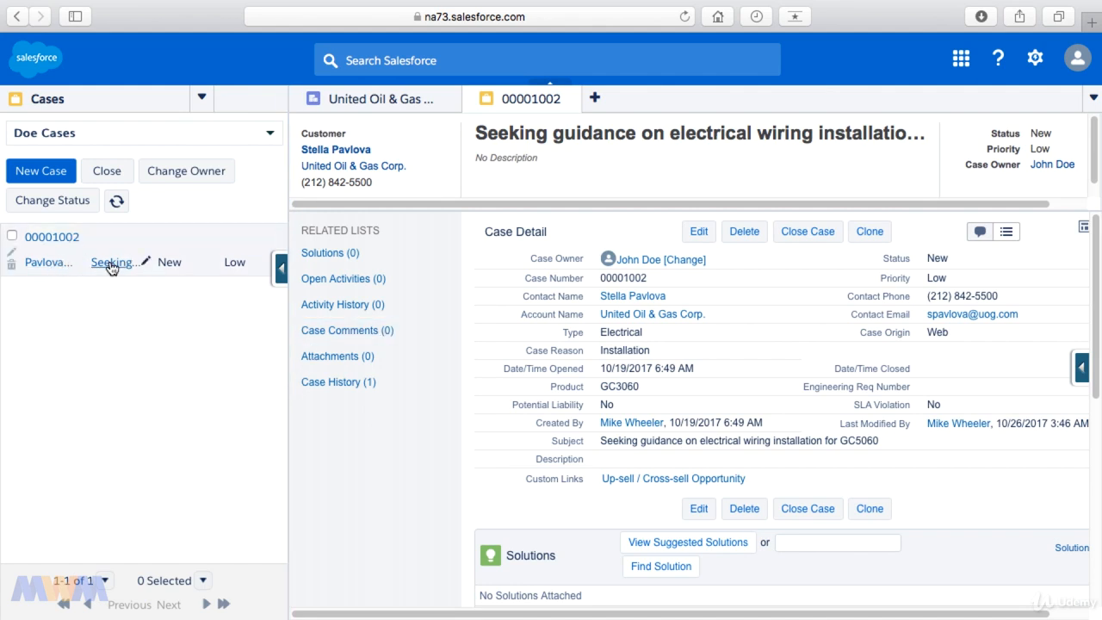
mouse_move(107, 268)
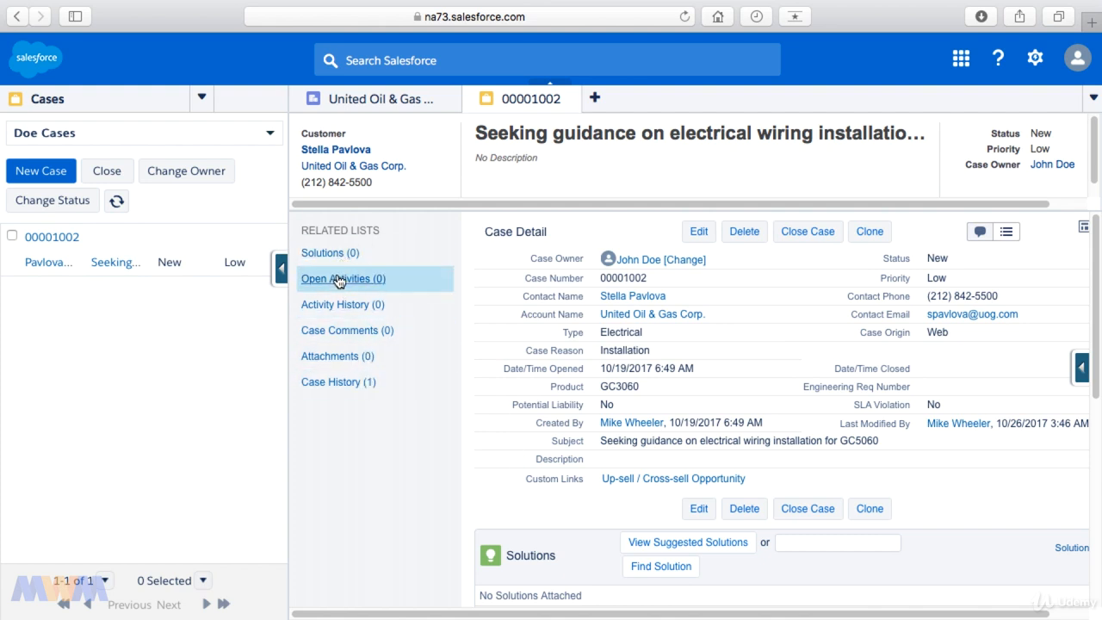
Examine the case's history entry and its other related lists, and return to the case details
left_click(341, 383)
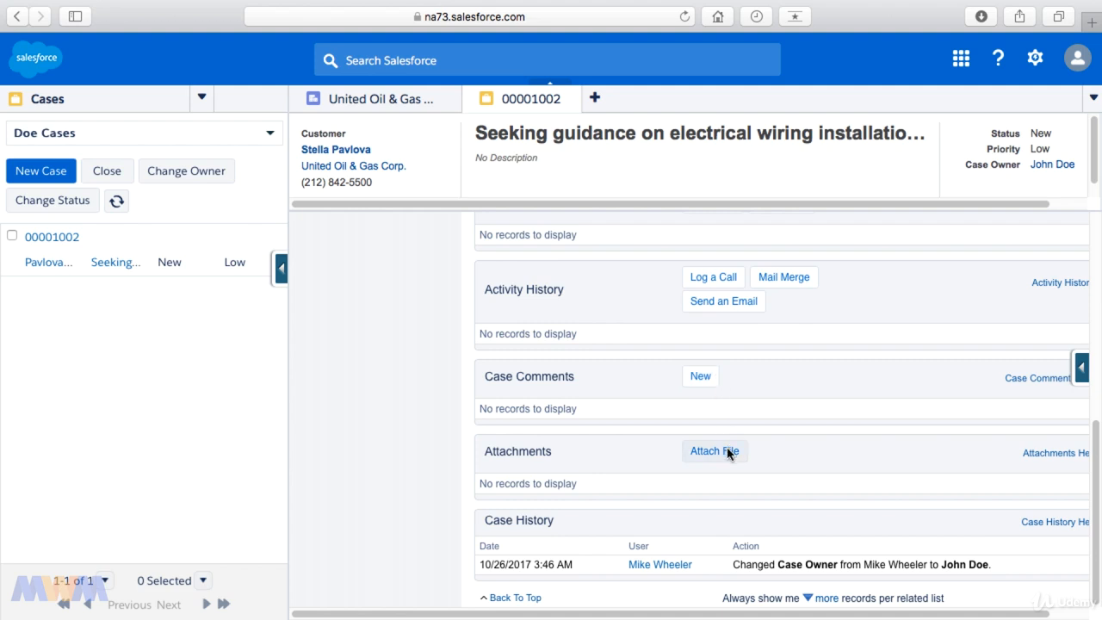
scroll(728, 452, "up", 4)
scroll(728, 454, "up", 2)
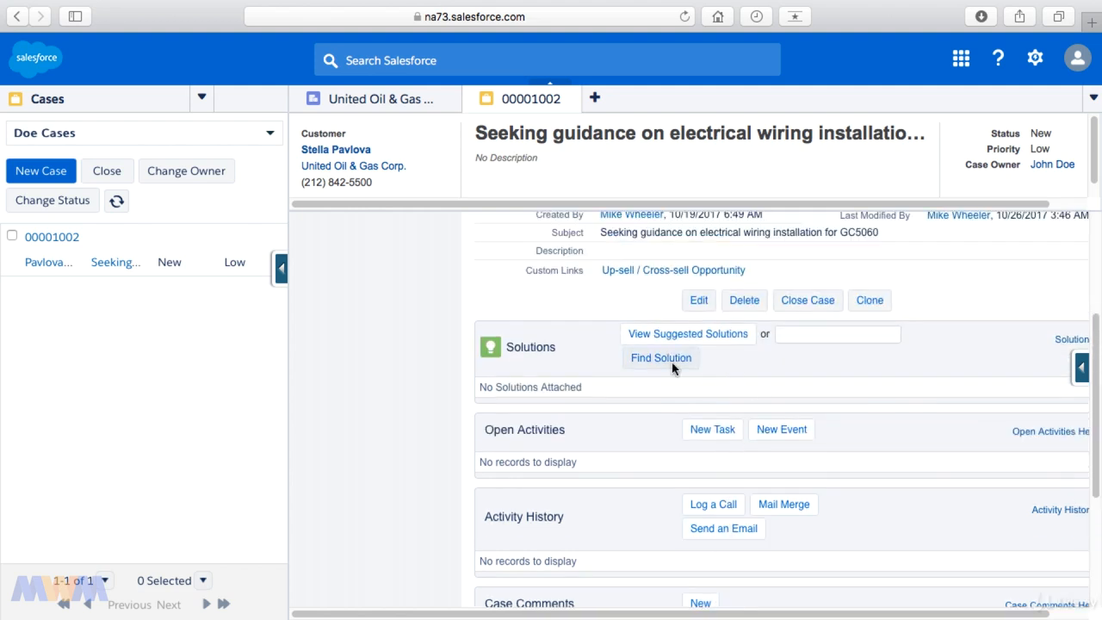
scroll(673, 382, "up", 1)
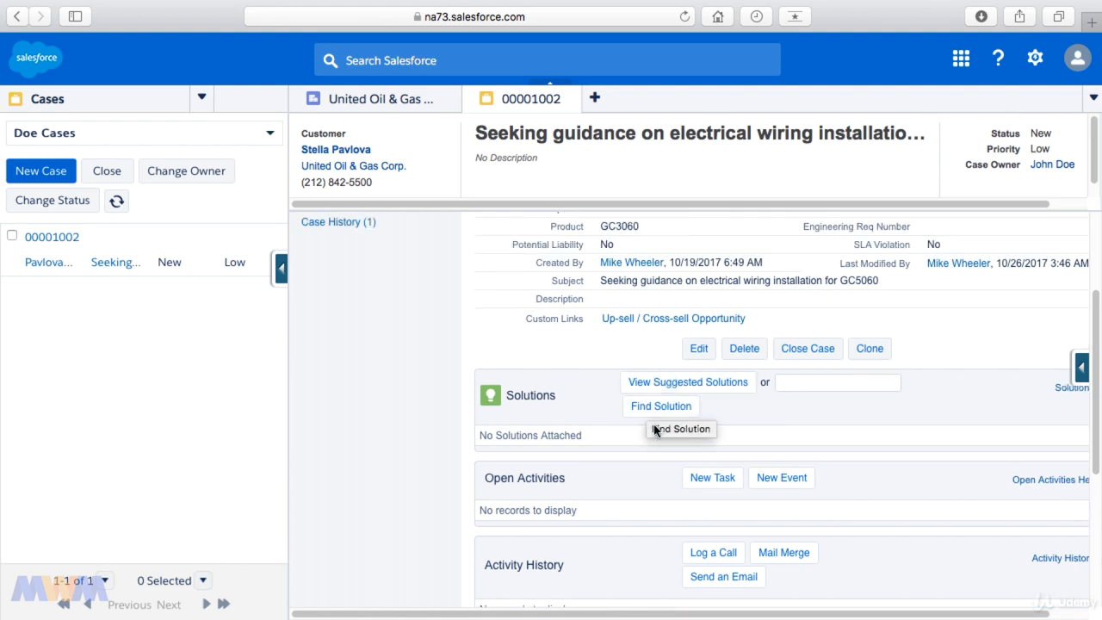
scroll(654, 424, "up", 4)
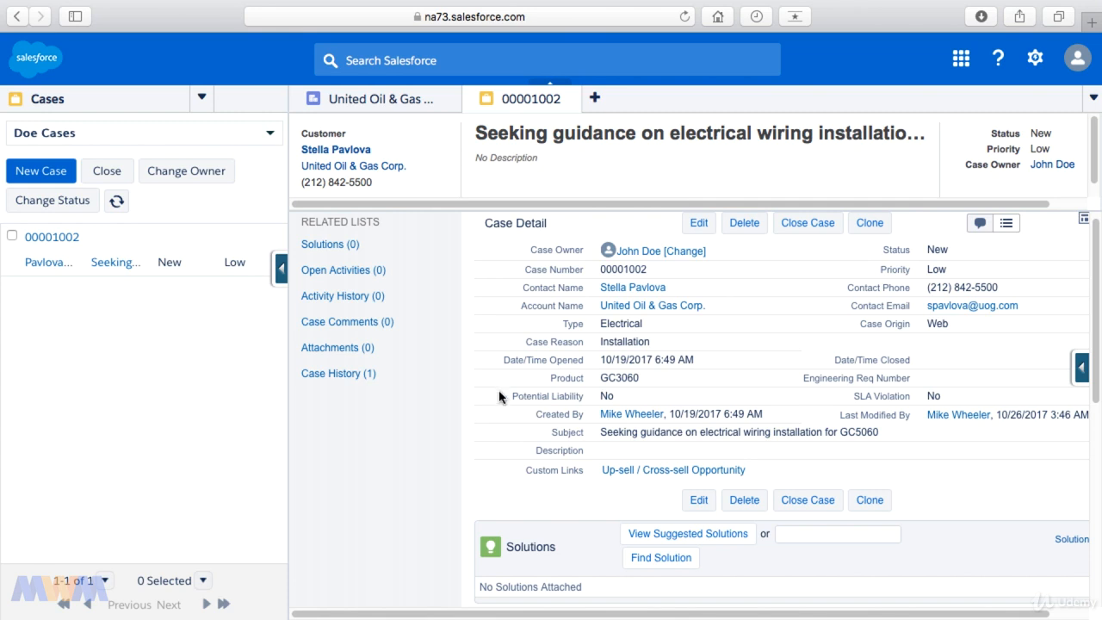
scroll(496, 401, "up", 1)
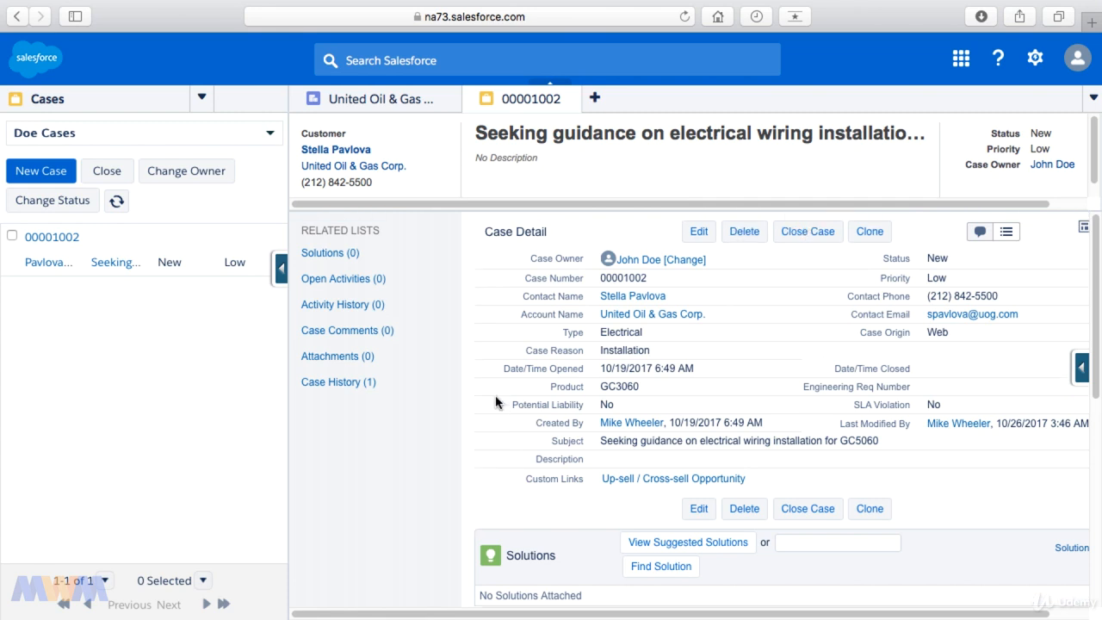
Switch the pinned list to the All Accounts view of Accounts, and open the Dickenson plc account
left_click(202, 97)
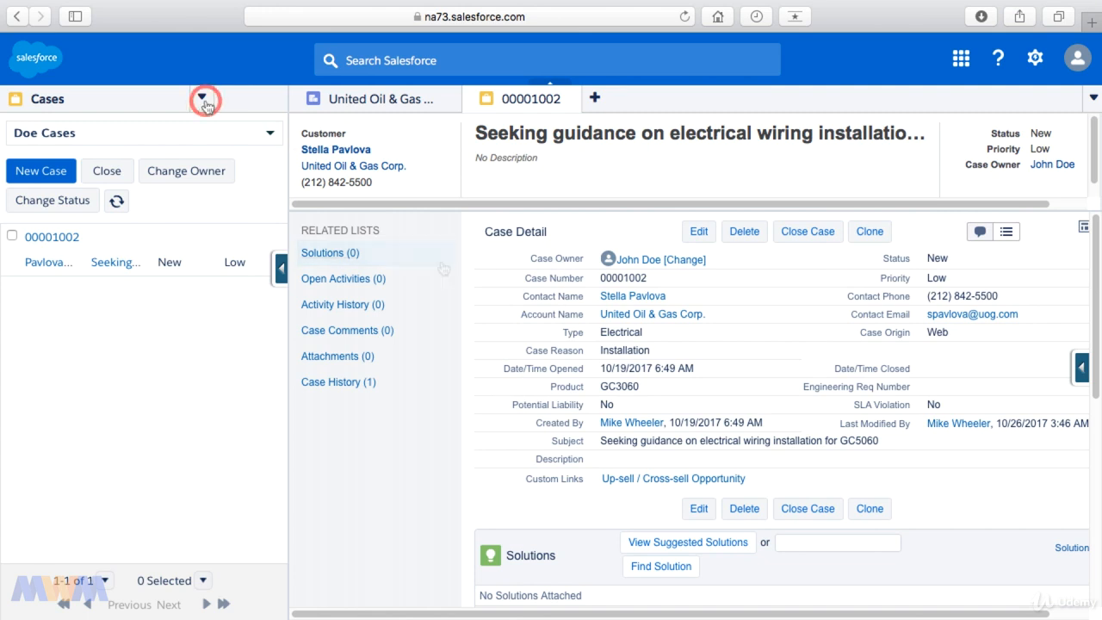
left_click(86, 134)
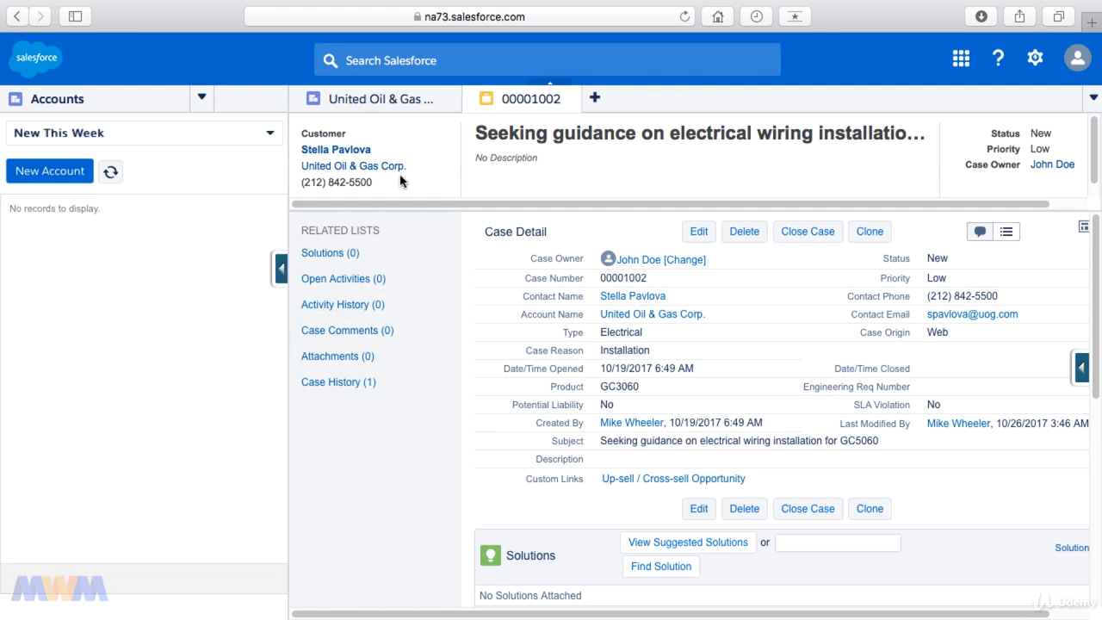
left_click(254, 136)
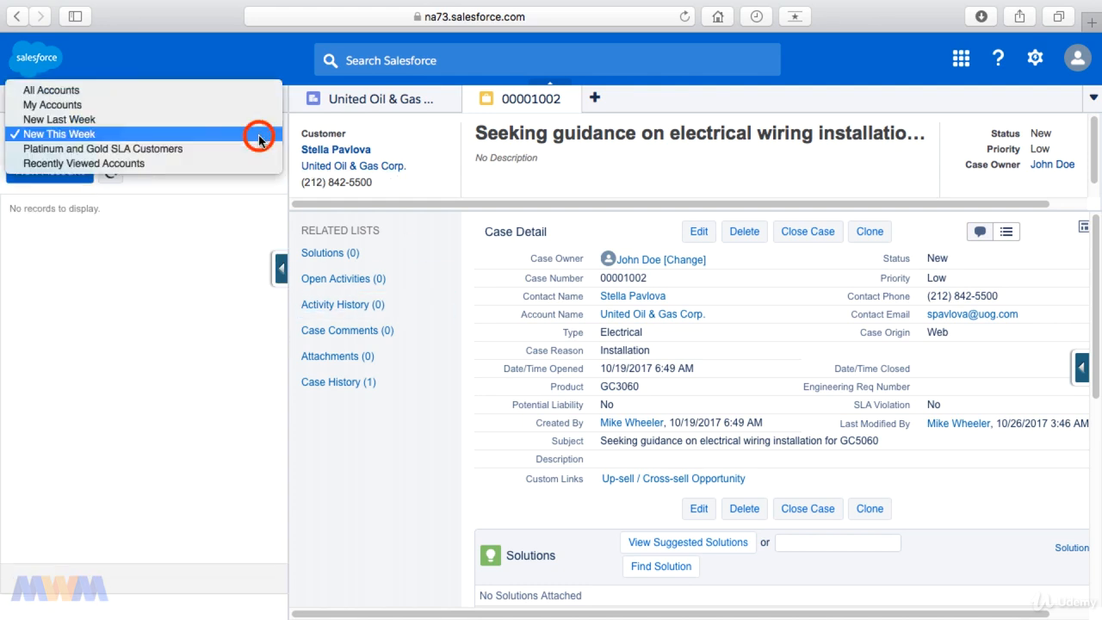
left_click(188, 96)
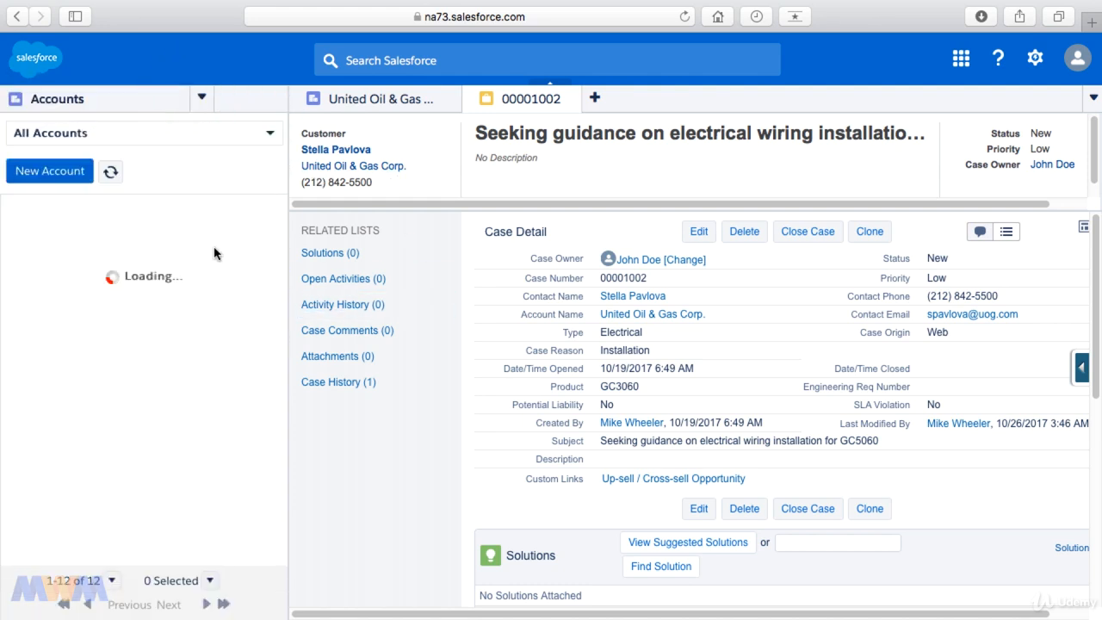
left_click(77, 287)
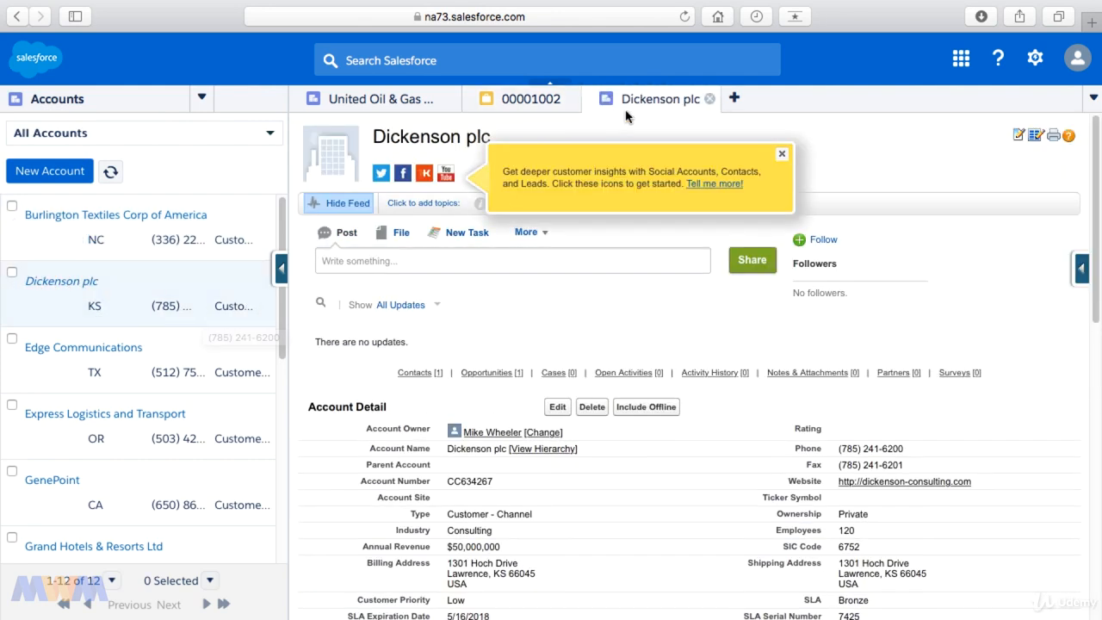
mouse_move(711, 106)
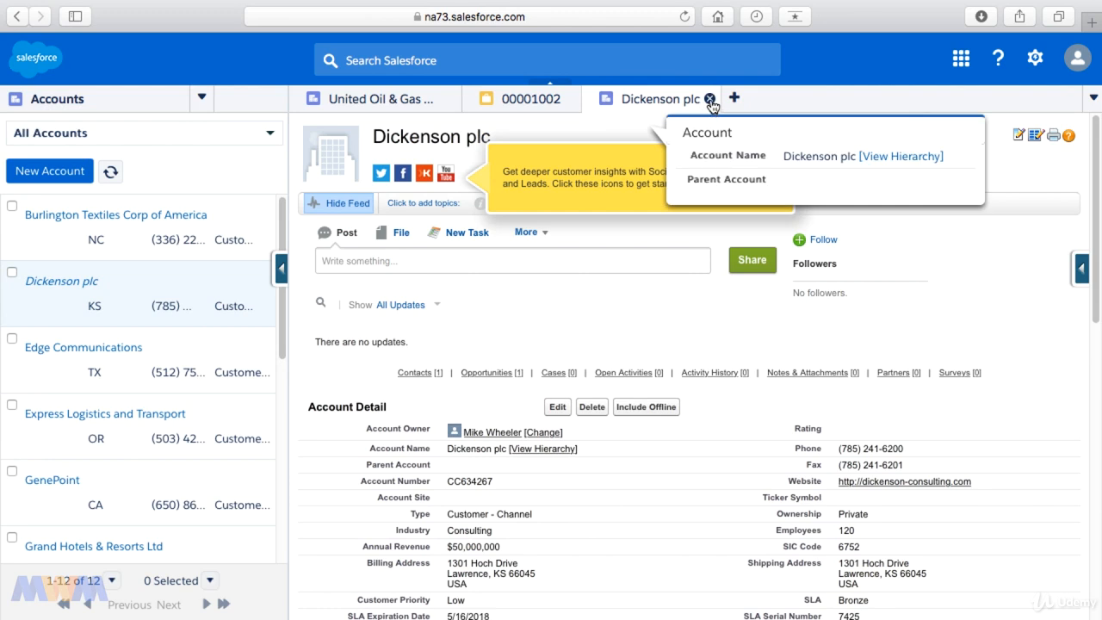
Open the Dickenson Mobile Generators opportunity from the Dickenson plc account, and compare its subtab with the account details
left_click(781, 154)
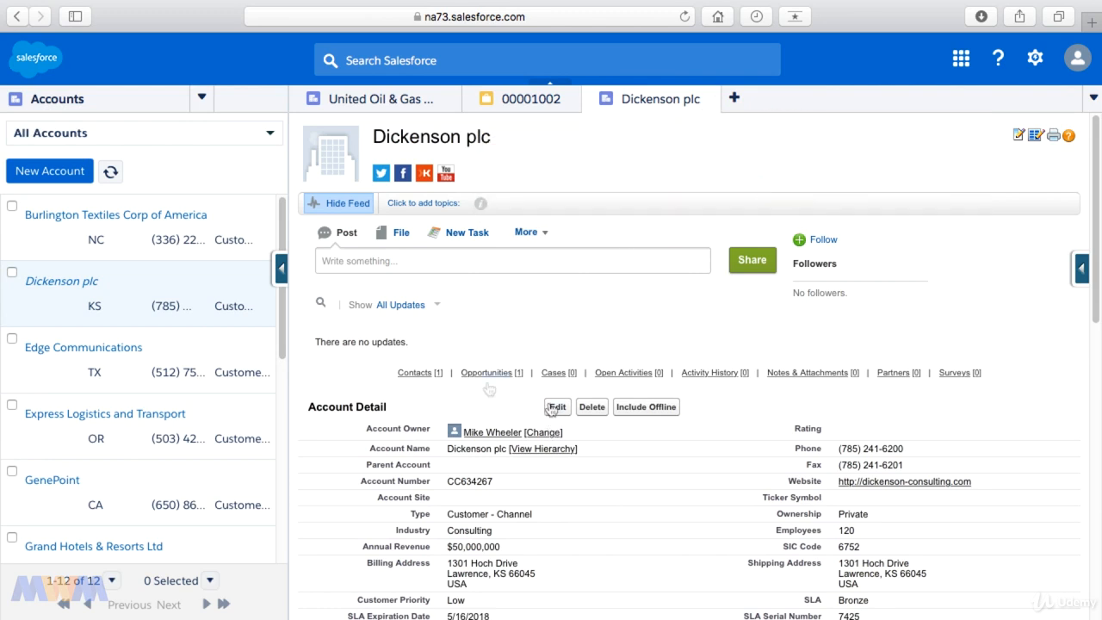
mouse_move(489, 380)
left_click(448, 443)
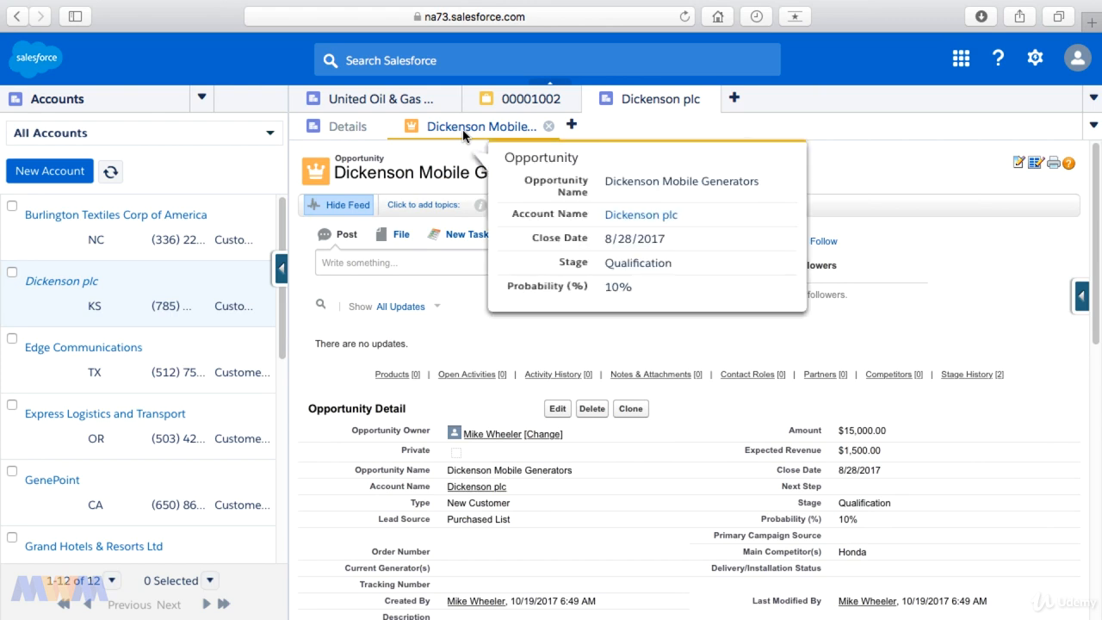
mouse_move(632, 107)
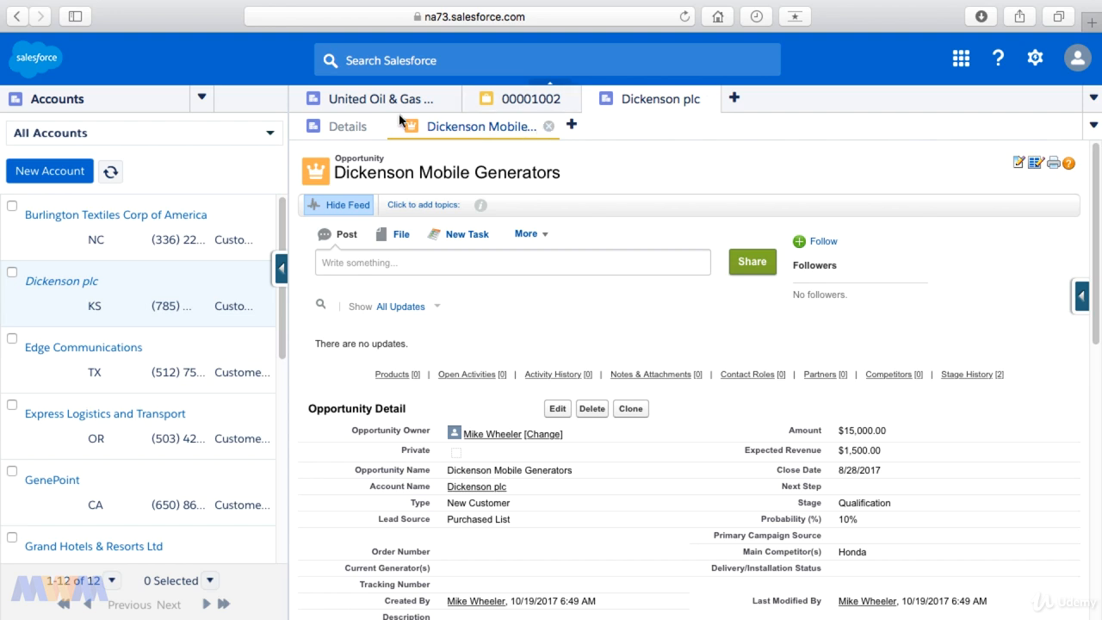
left_click(351, 129)
left_click(439, 125)
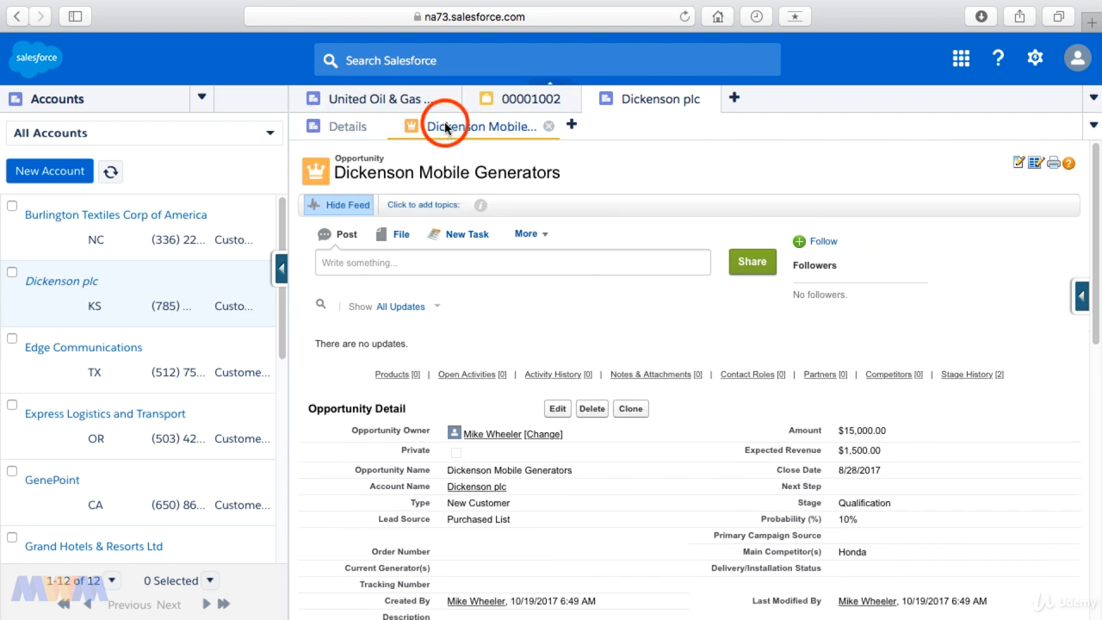
mouse_move(476, 136)
Return to the Dickenson plc account details, and open the contact listed in its related Contacts
left_click(331, 126)
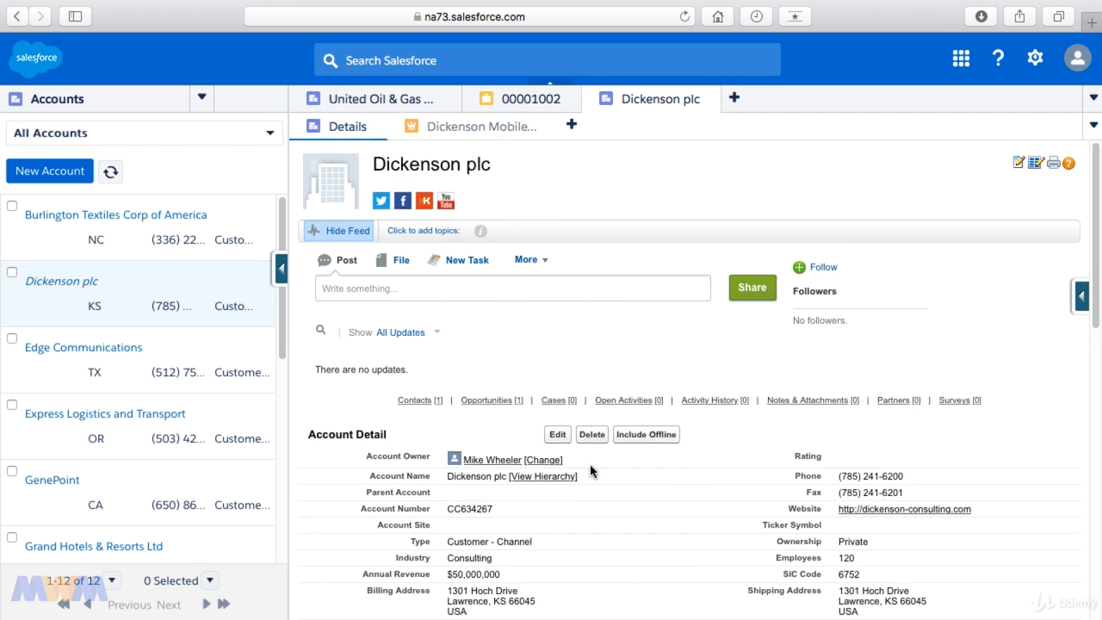
left_click(417, 401)
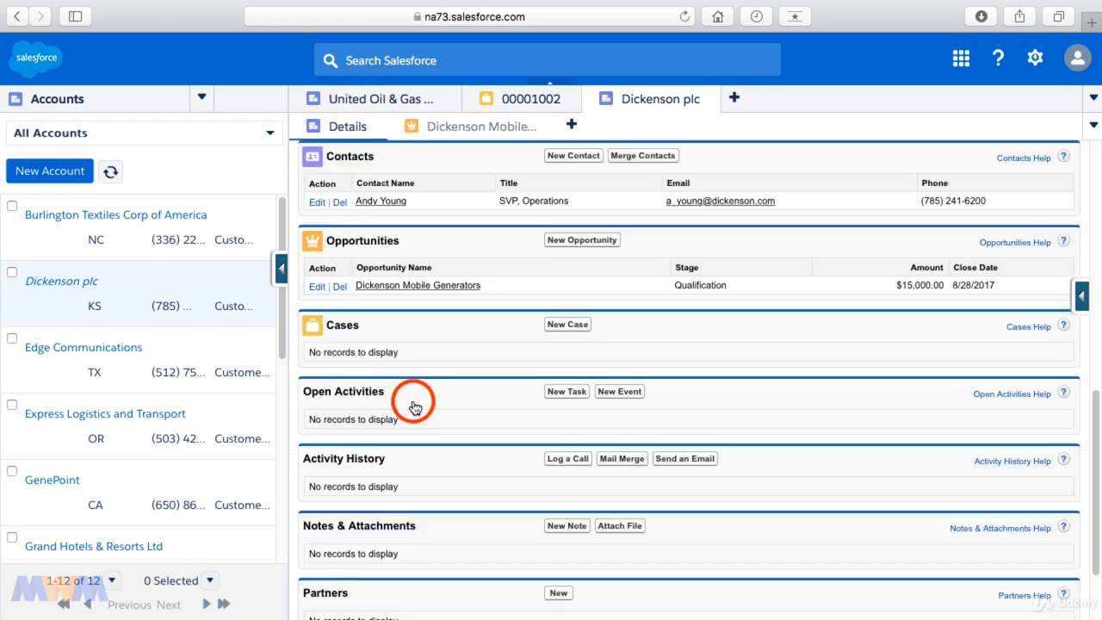
left_click(395, 205)
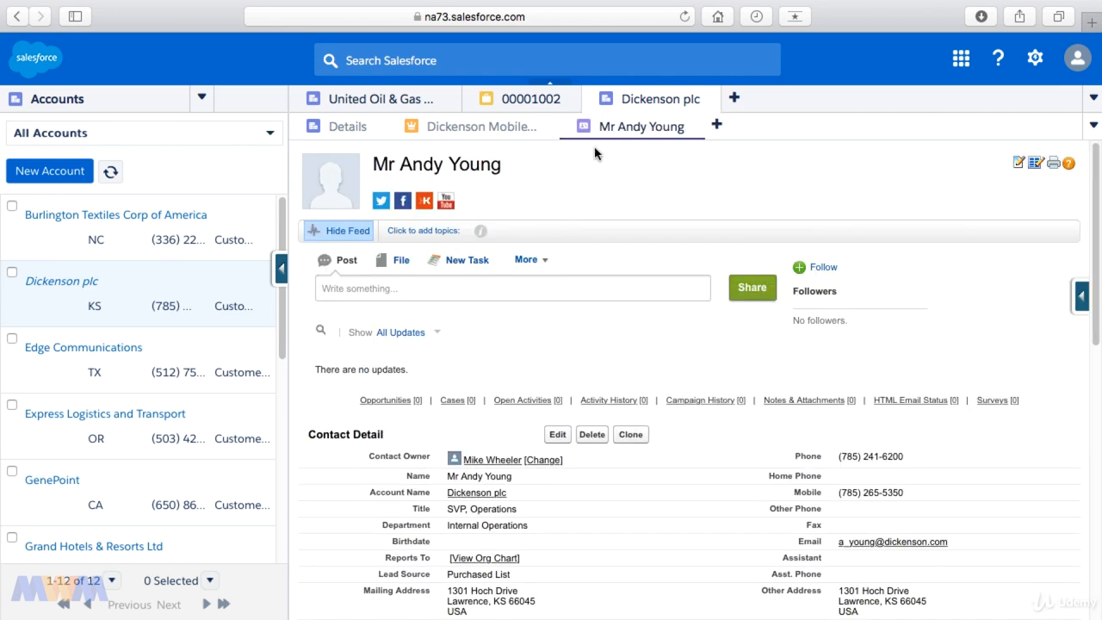
mouse_move(638, 136)
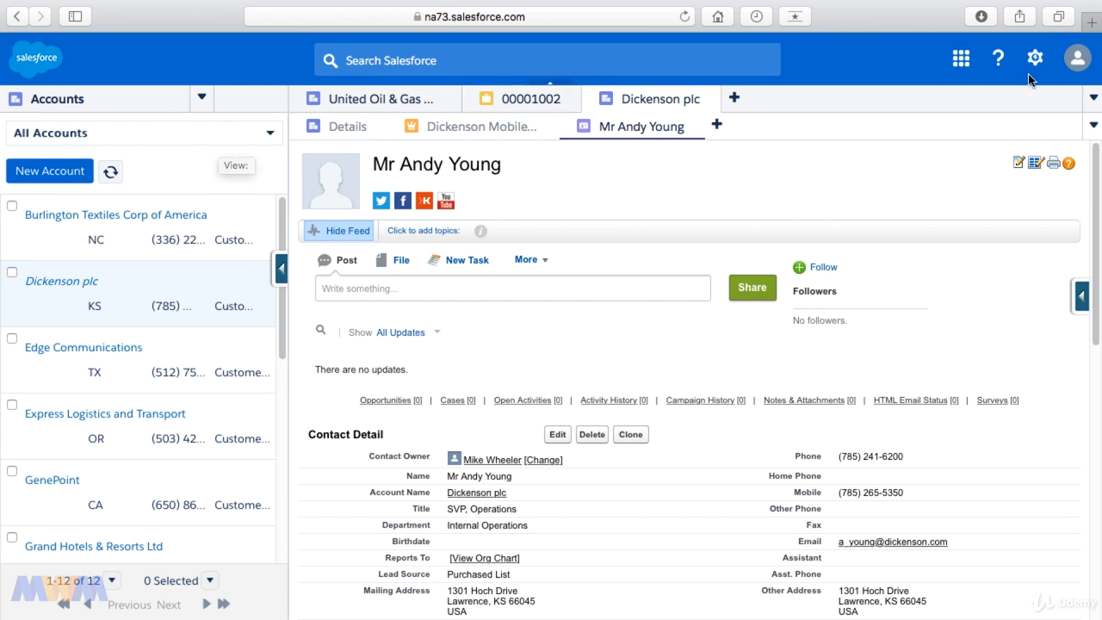
Leave the console for Setup, and switch to Lightning Experience
left_click(1078, 60)
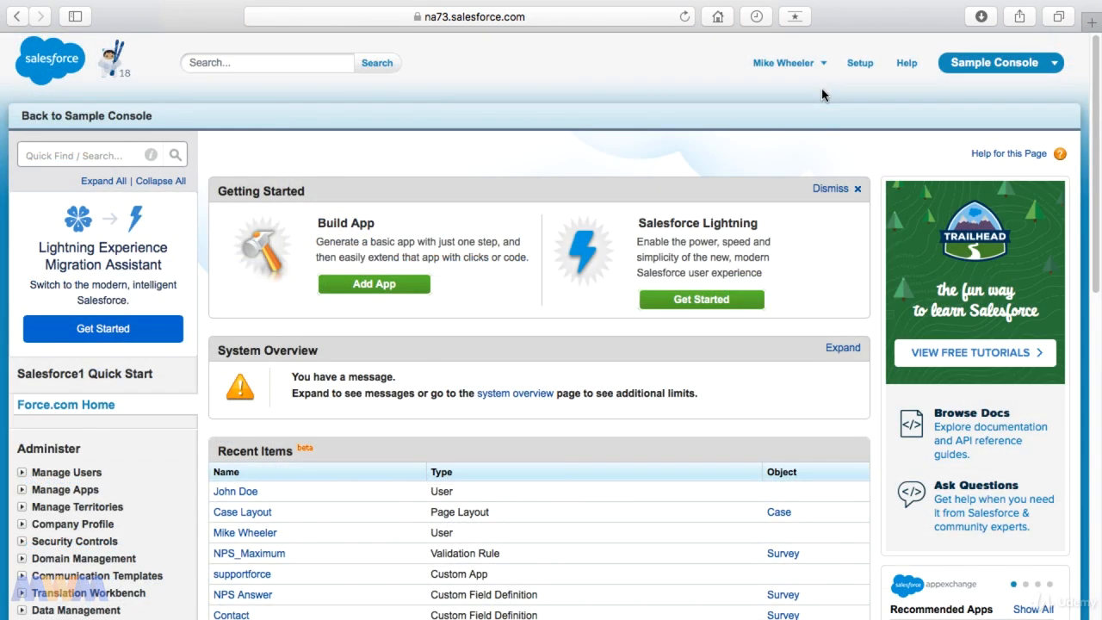
left_click(825, 67)
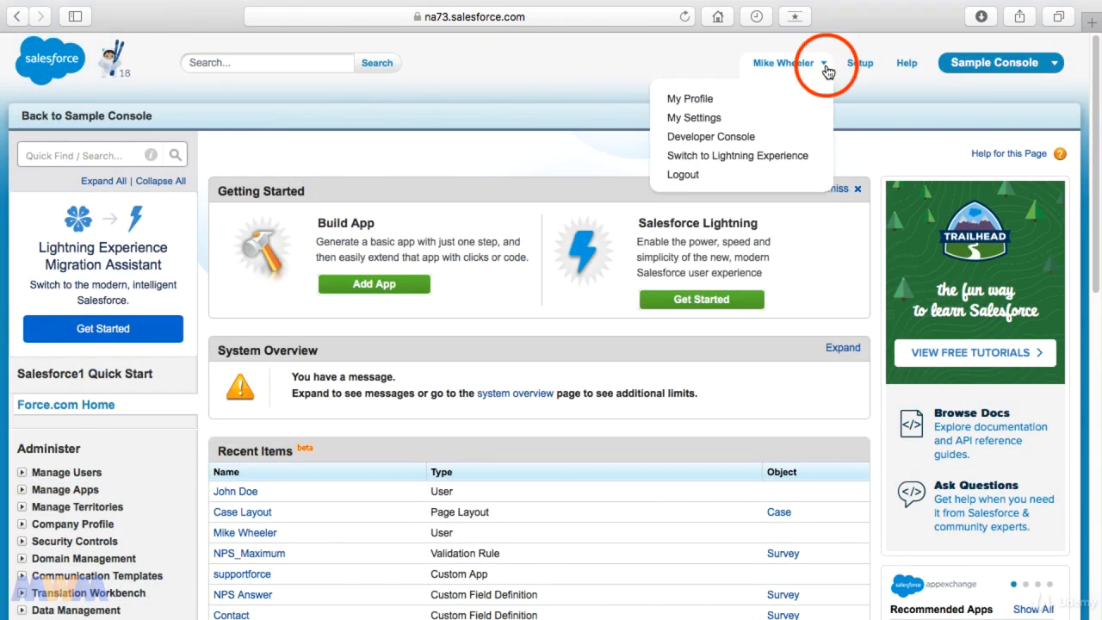
left_click(762, 163)
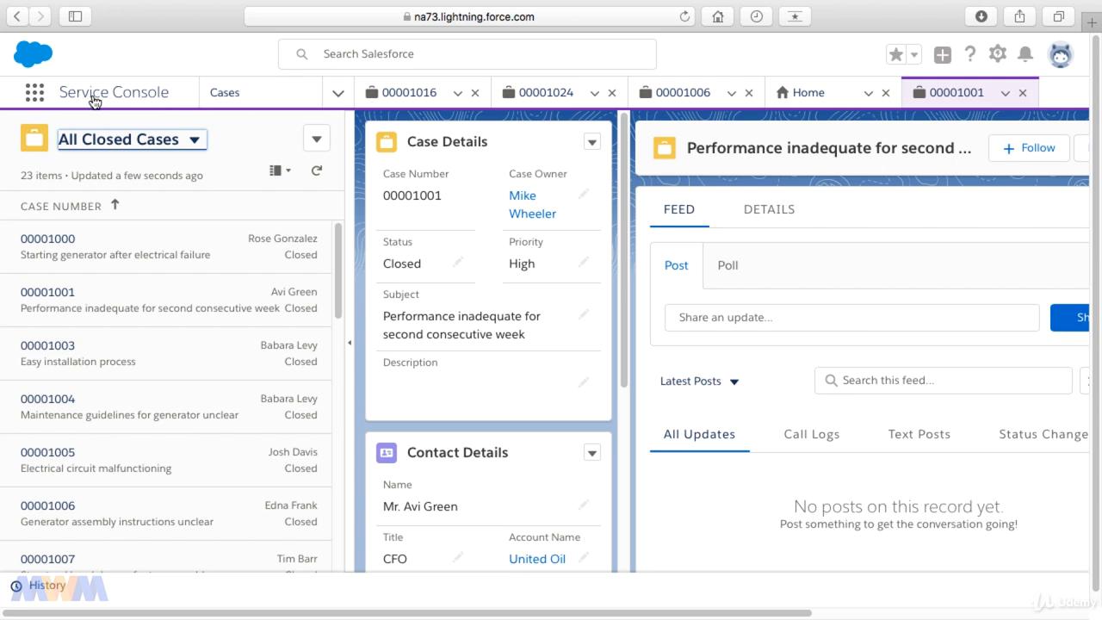
Switch the Service Console's case list to the new owner's list view, and open its electrical wiring guidance case
left_click(195, 142)
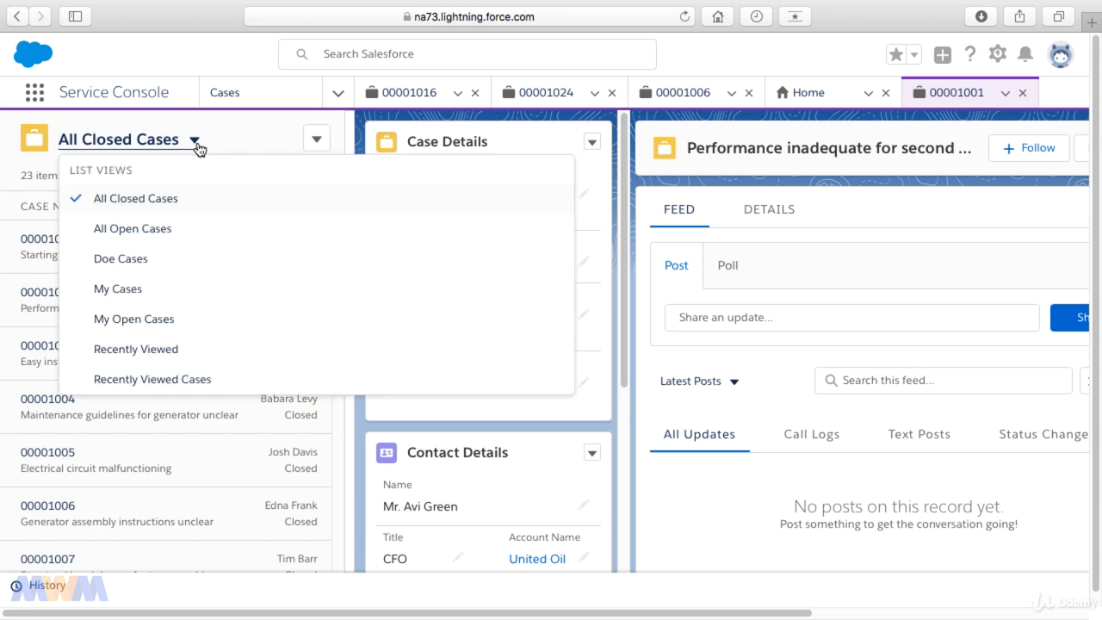
left_click(133, 260)
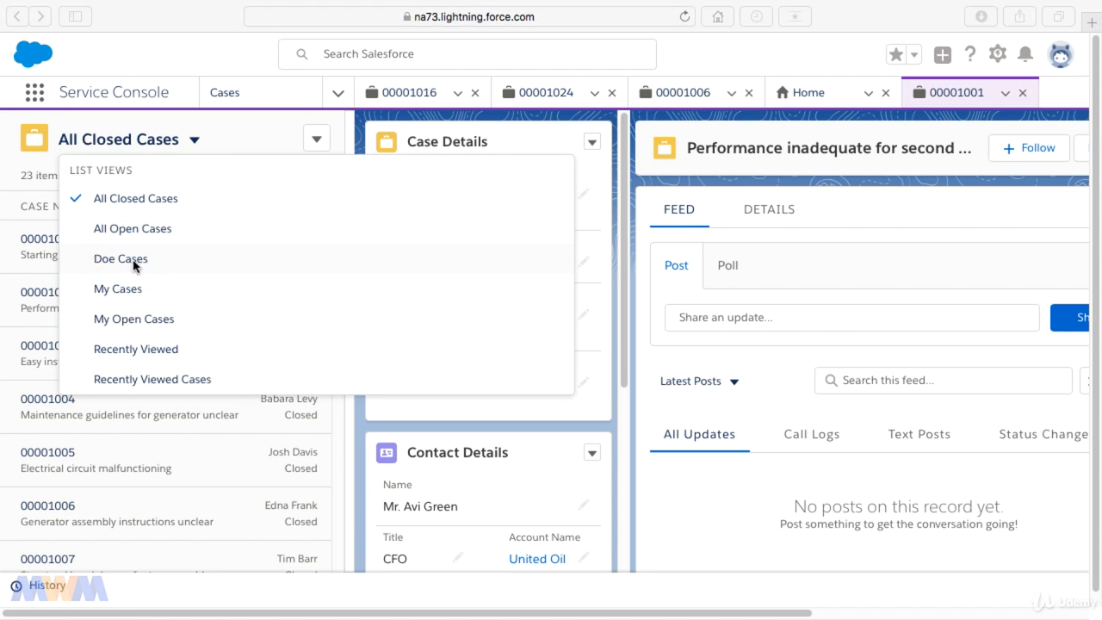
left_click(136, 260)
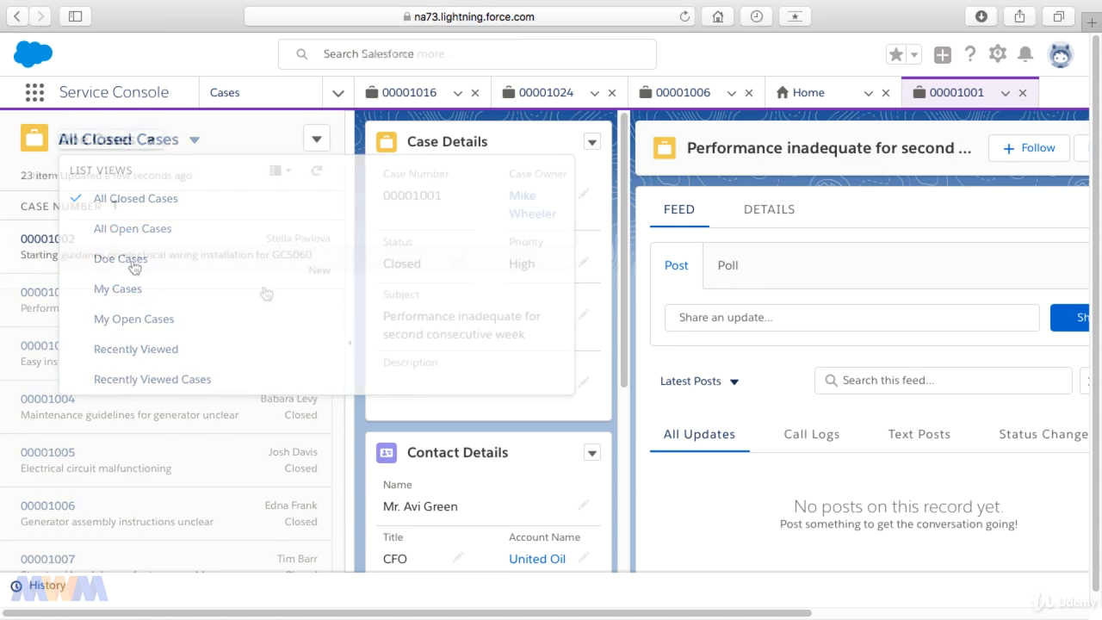
left_click(55, 241)
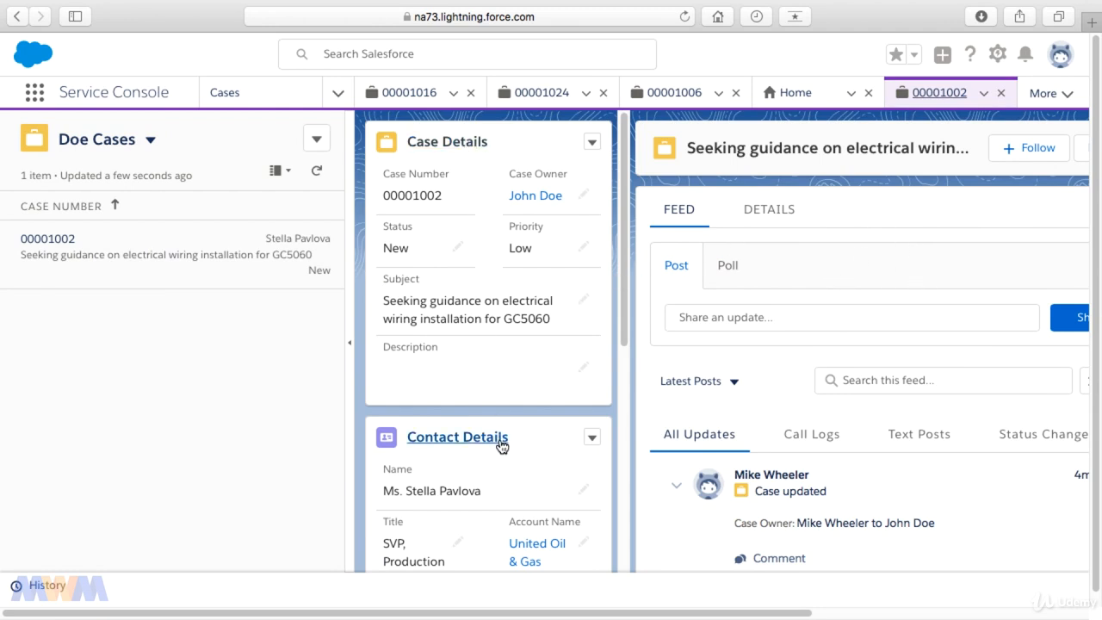
left_click_drag(626, 280, 621, 405)
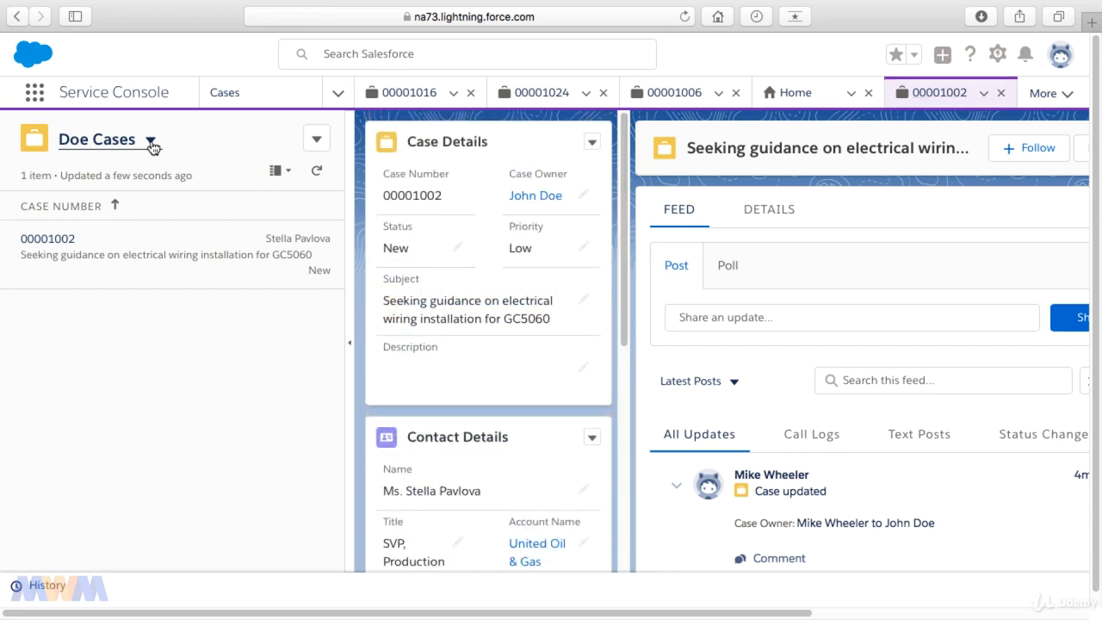
left_click(151, 143)
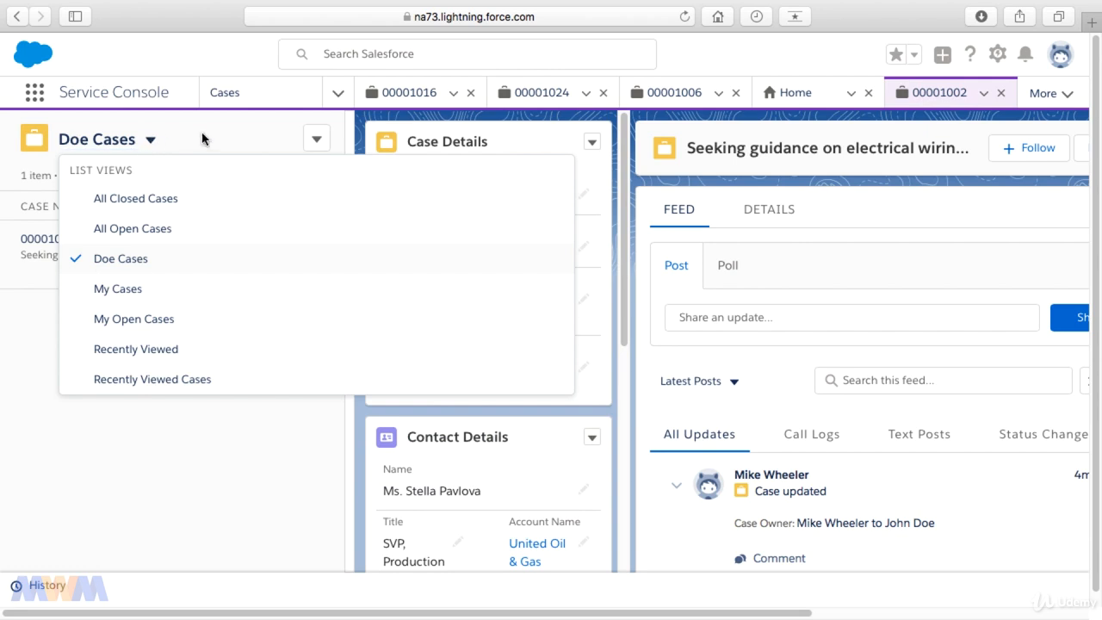
left_click(318, 139)
left_click(335, 183)
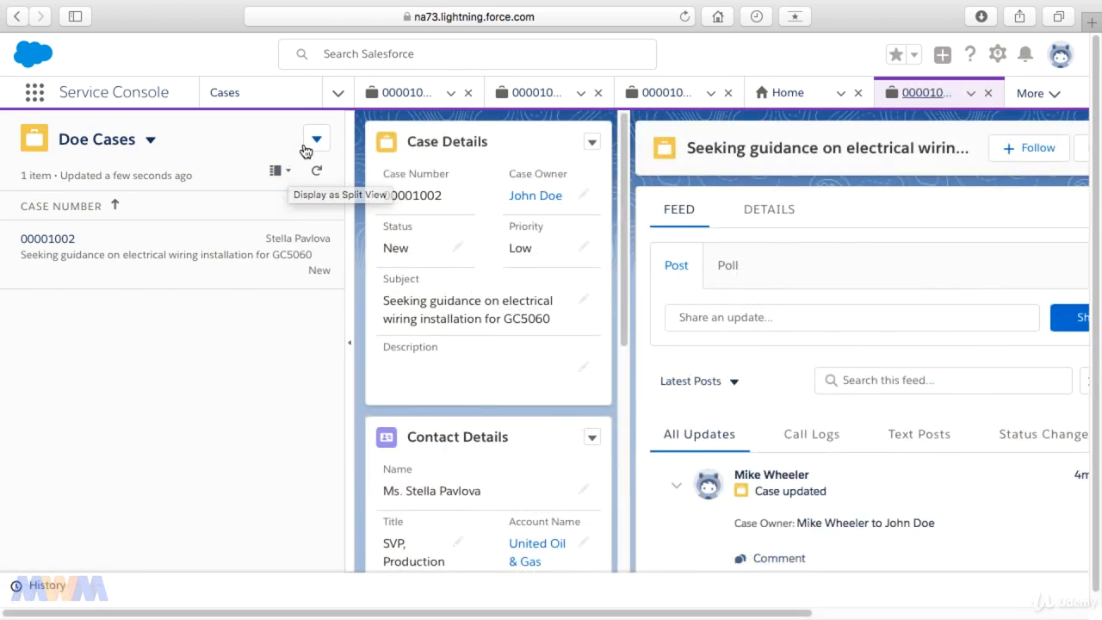
left_click(308, 147)
left_click(320, 175)
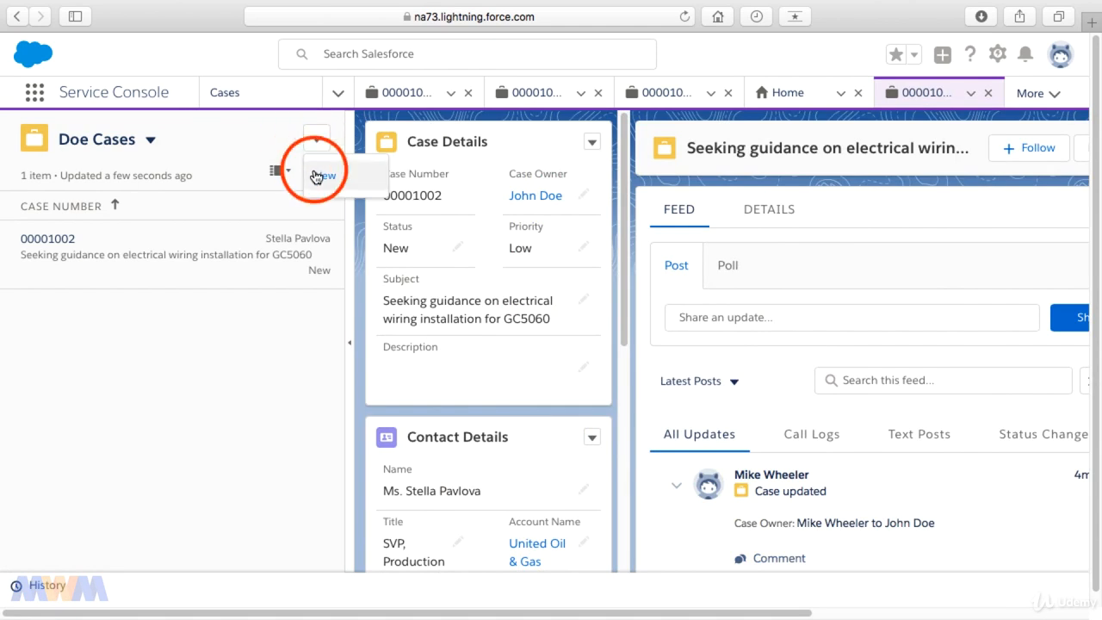
left_click(691, 557)
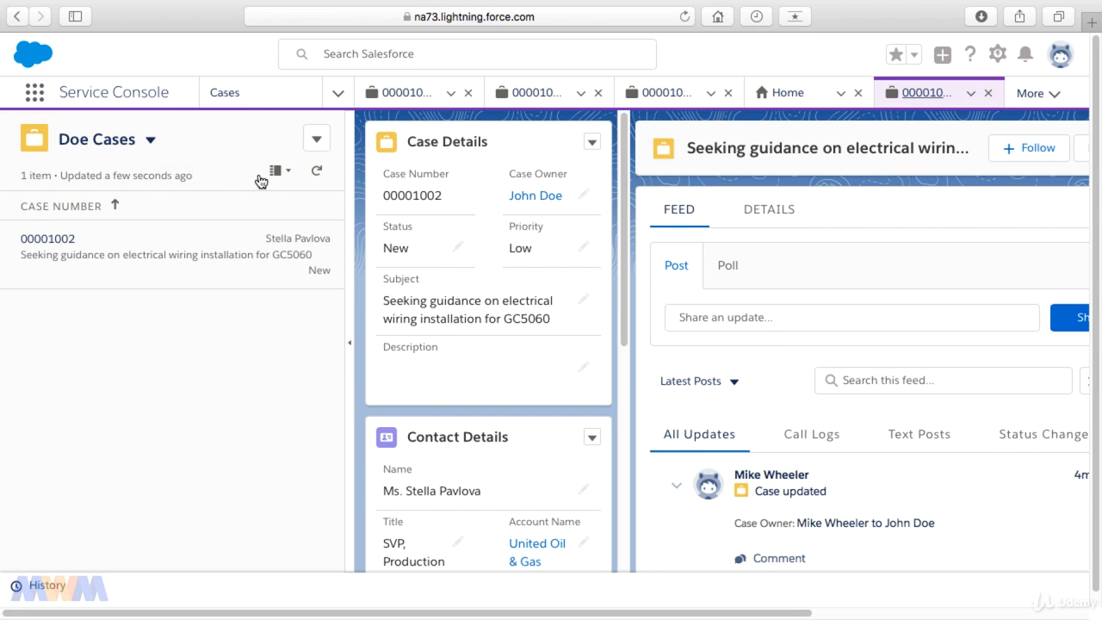
Display the new owner's case list as a Table, and return it to Split View
left_click(288, 172)
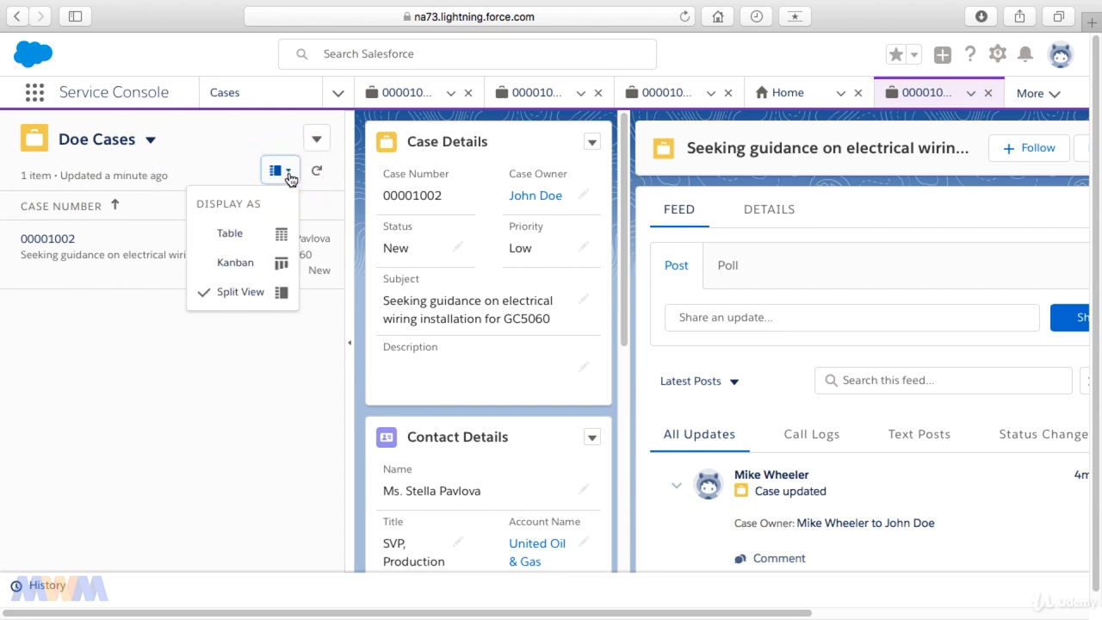
left_click(263, 233)
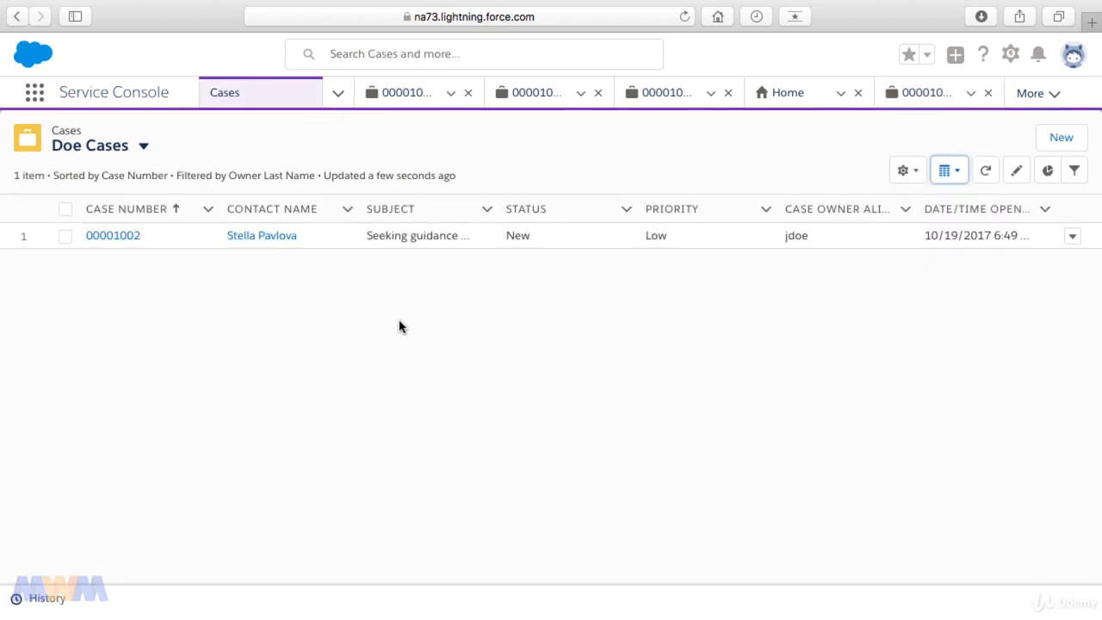
left_click(144, 146)
left_click(209, 131)
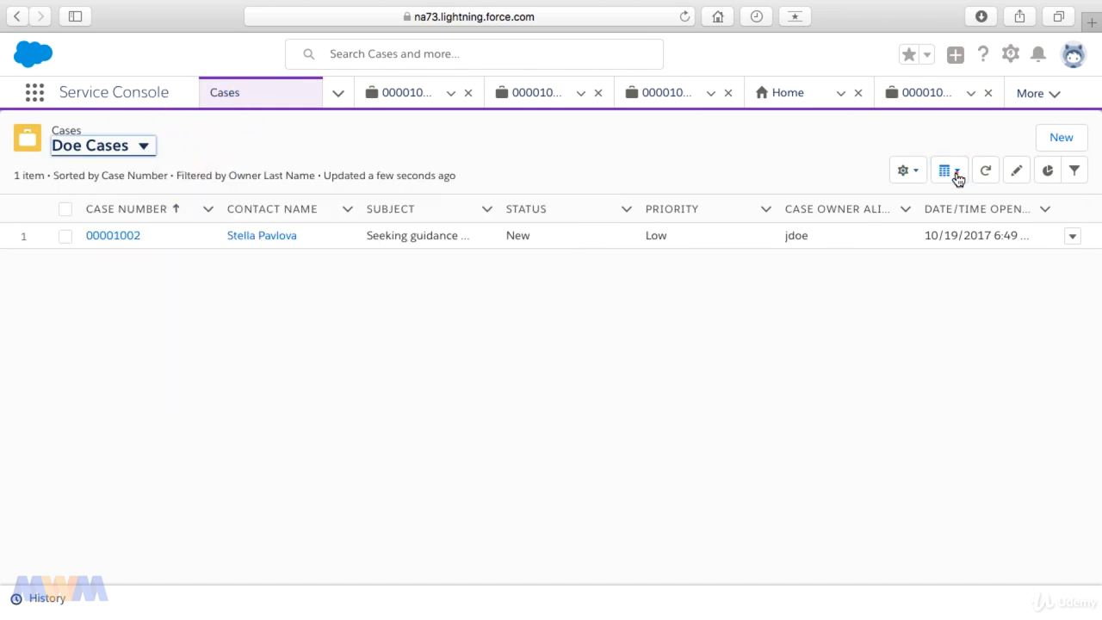
left_click(950, 171)
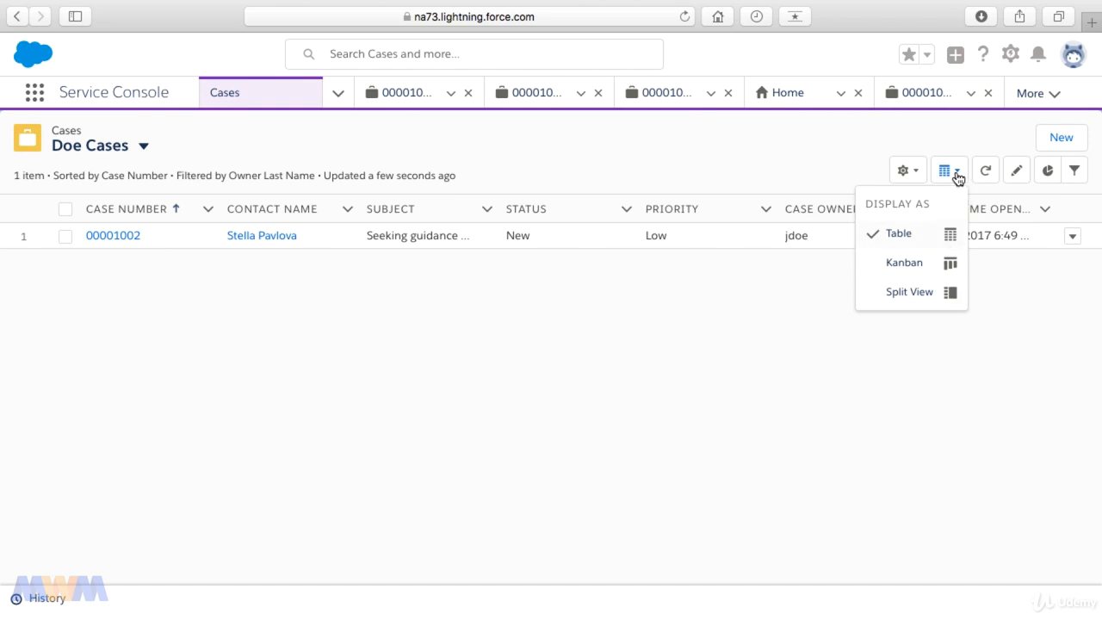
left_click(924, 293)
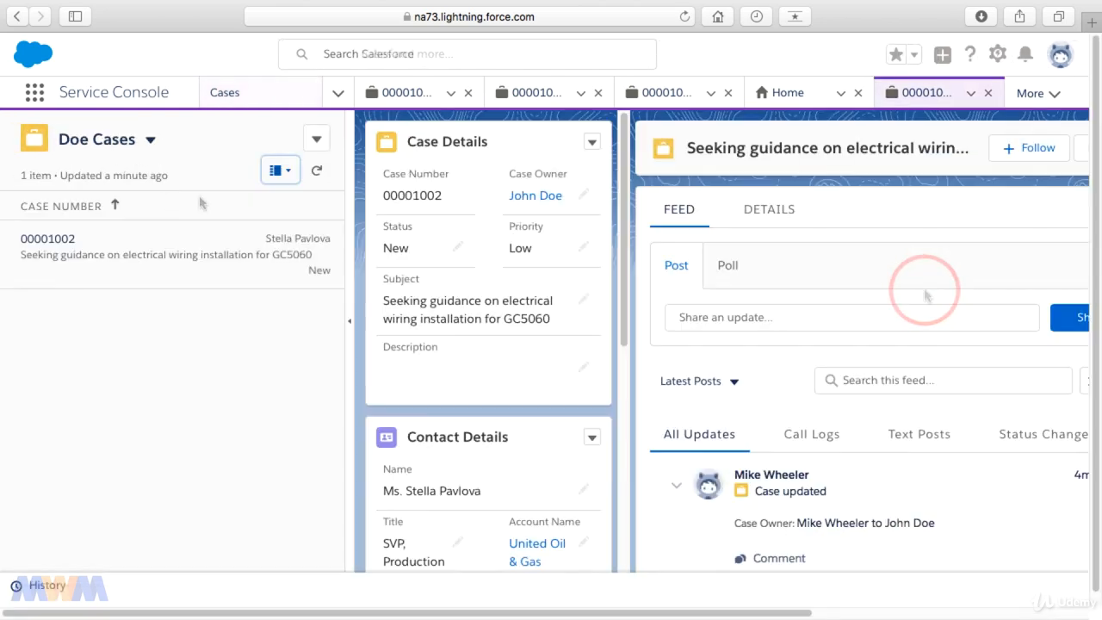
Display the All Closed Cases list as a Kanban board, and open the Easy installation process case from its Web column
left_click(150, 140)
left_click(133, 228)
left_click(164, 201)
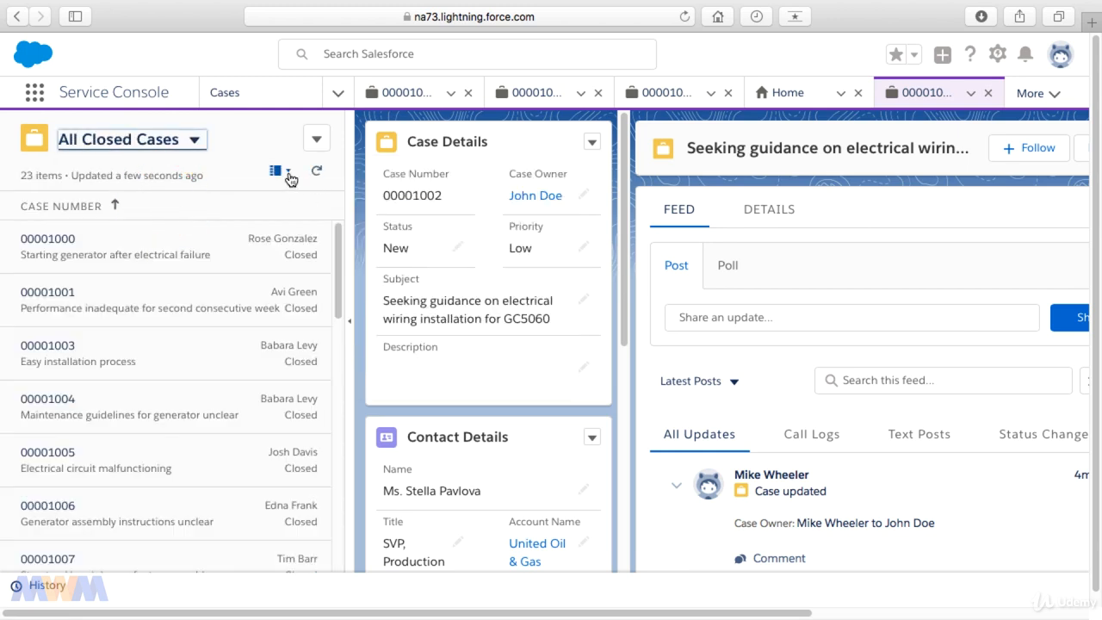
left_click(286, 173)
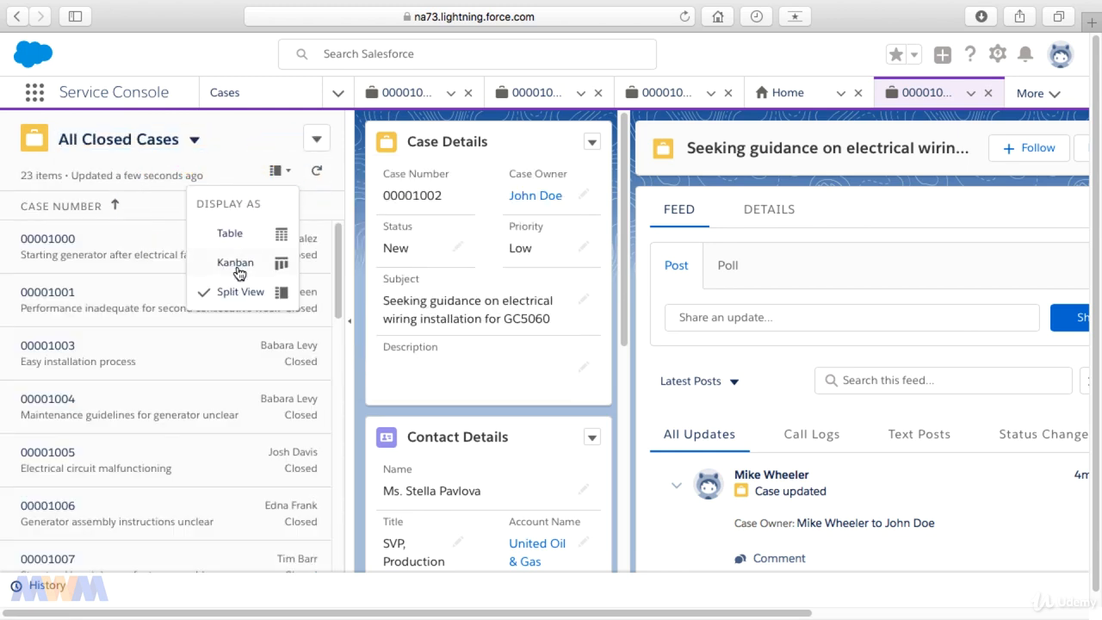
left_click(236, 263)
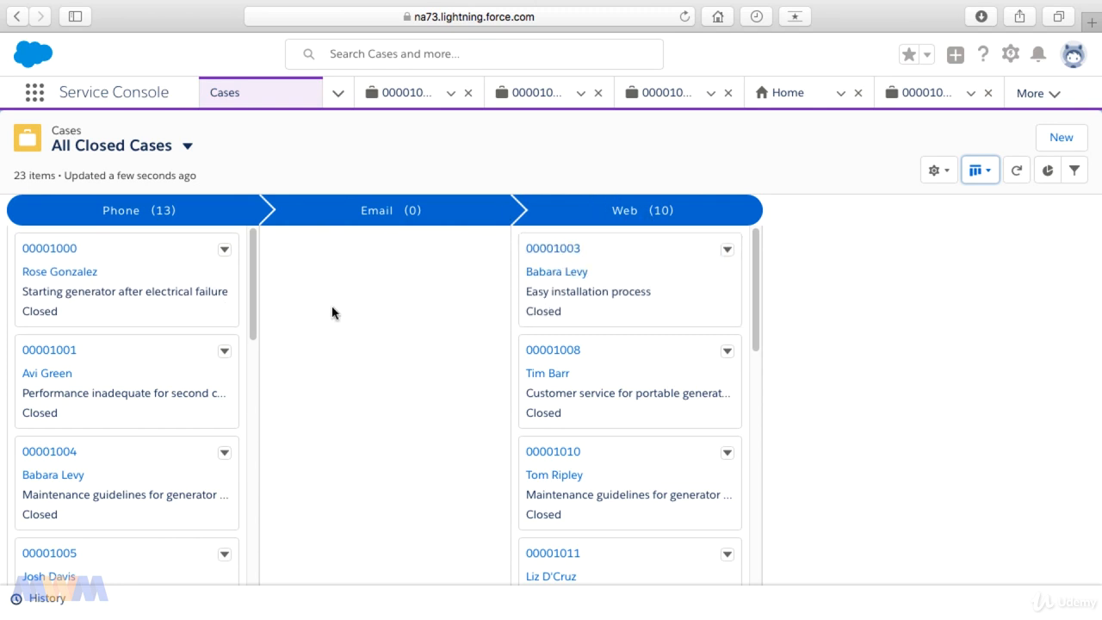
left_click(566, 248)
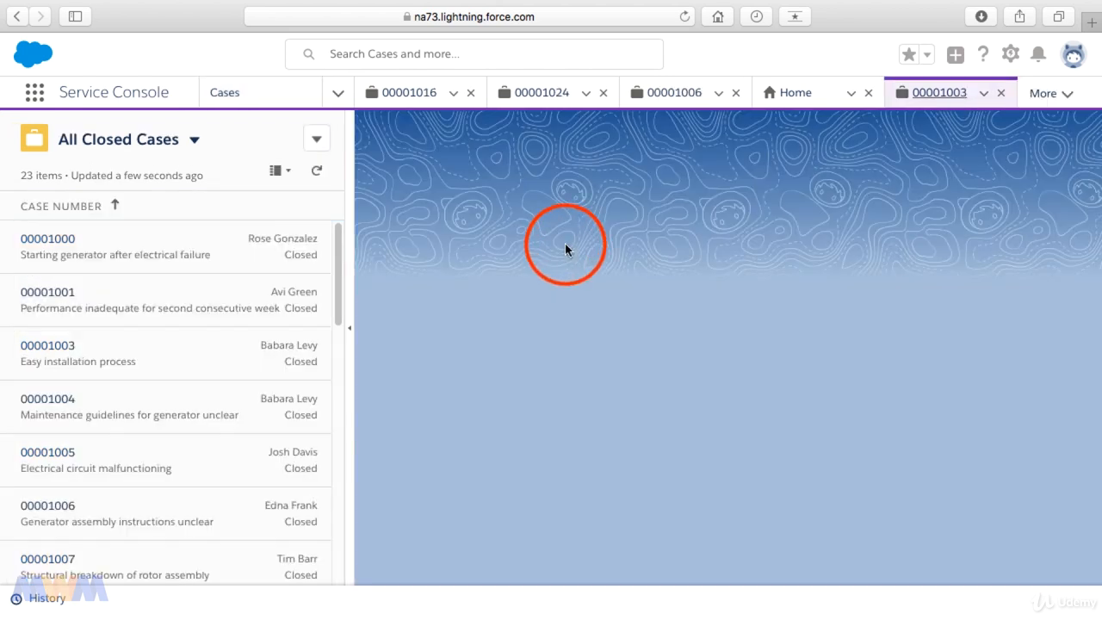